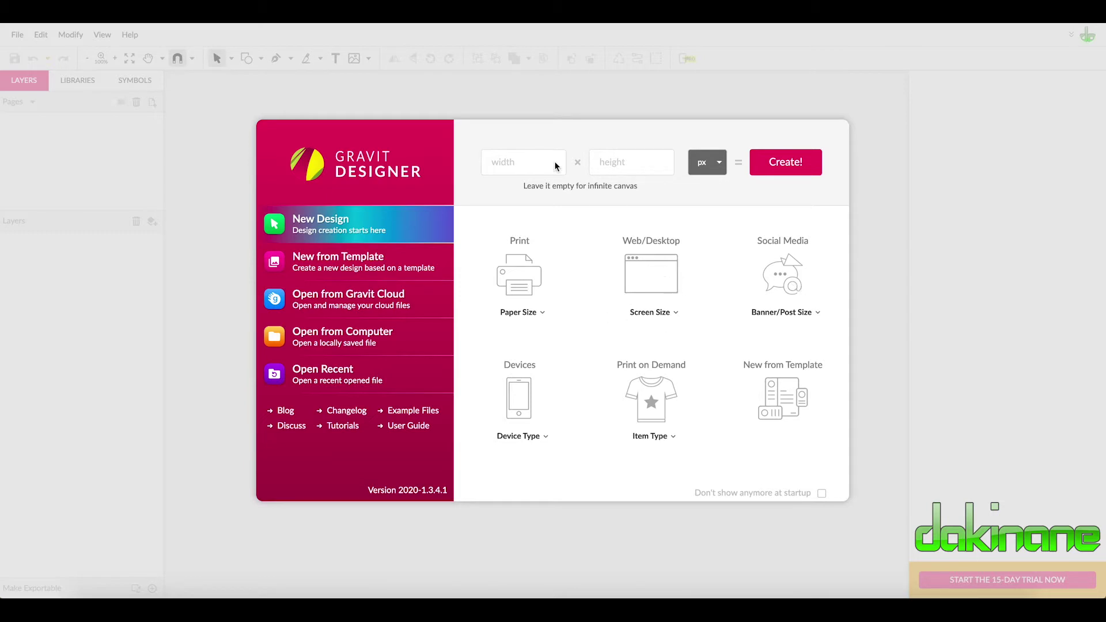
Step: Create a new 500 × 500 px design
click(492, 161)
text(500)
click(605, 163)
text(500)
click(785, 162)
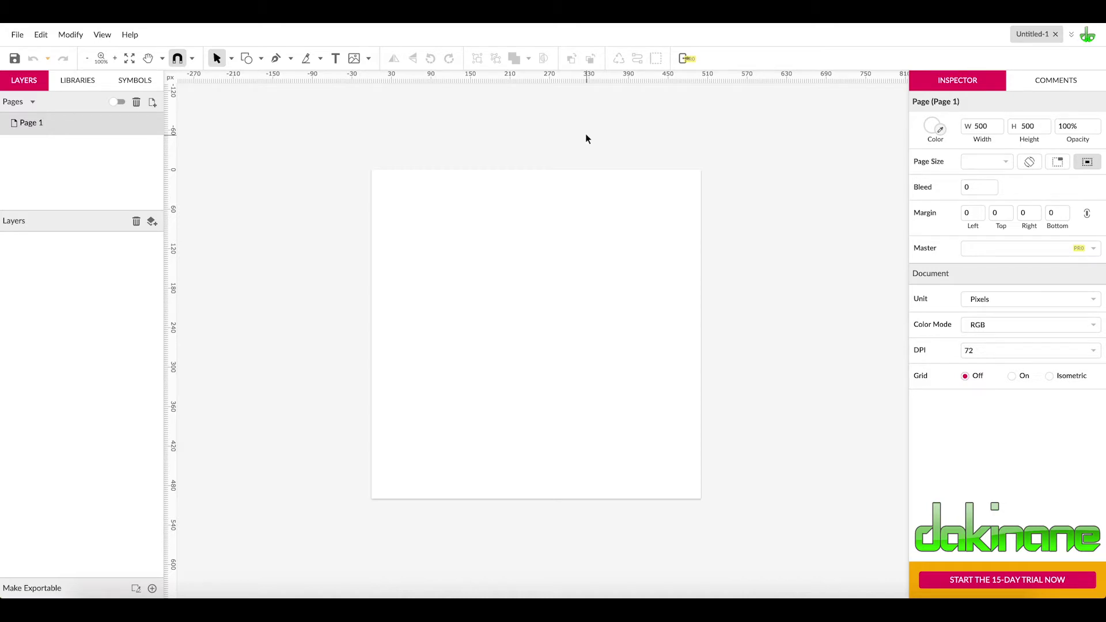
Step: Draw a six-sided polygon about 433 × 376 px and move it to the middle of the page
click(262, 59)
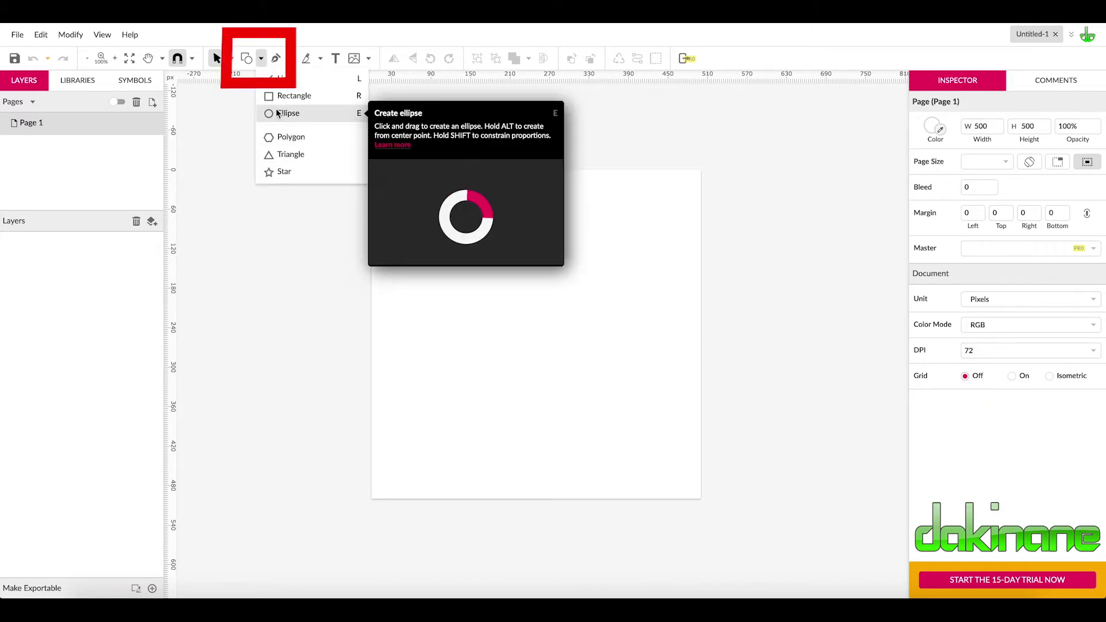
click(283, 140)
mouse_move(447, 225)
mouse_down()
mouse_move(487, 314)
mouse_move(538, 348)
mouse_move(519, 349)
mouse_up()
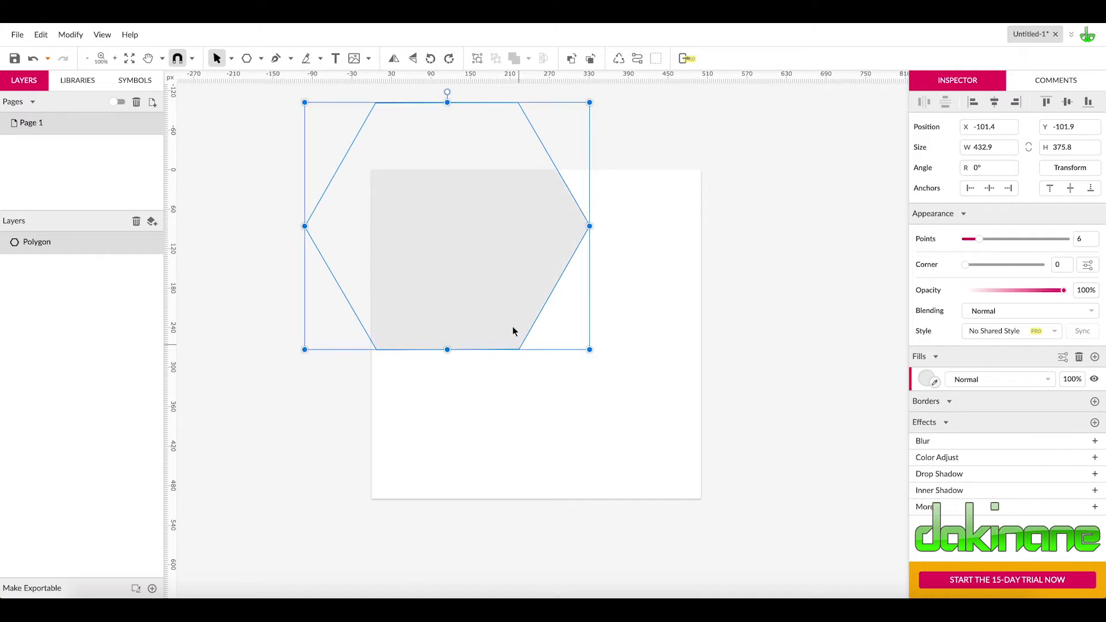
mouse_move(465, 242)
mouse_down()
mouse_move(556, 360)
mouse_move(557, 396)
mouse_move(553, 353)
mouse_up()
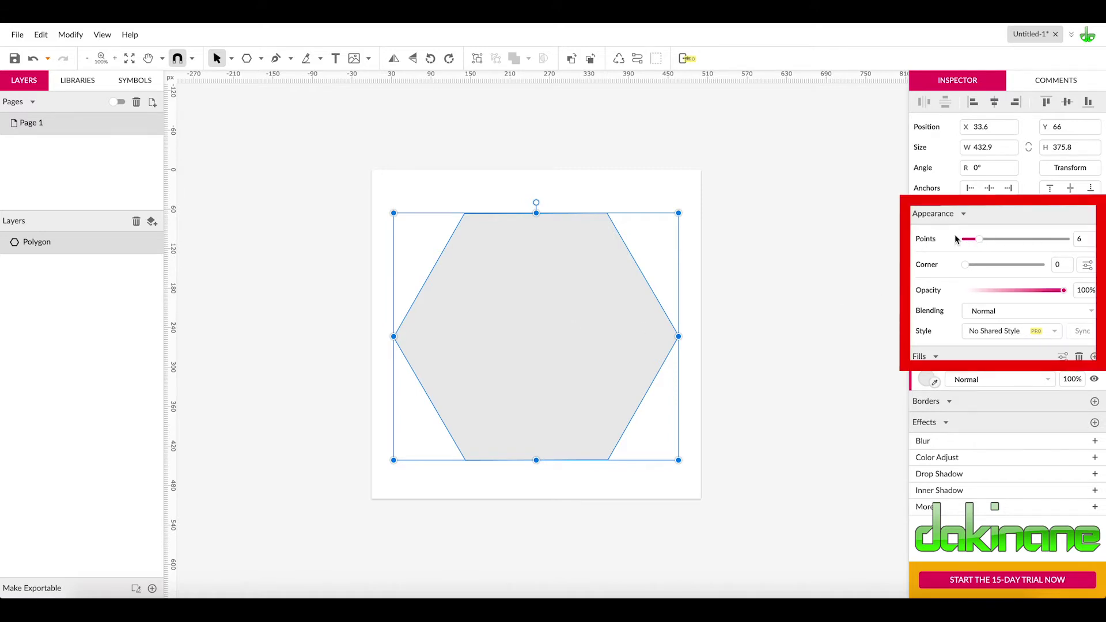
Step: Set the polygon's points to 5 and rotate it by about 5.4° so one corner points straight up
click(1087, 240)
double_click(1087, 241)
text(5)
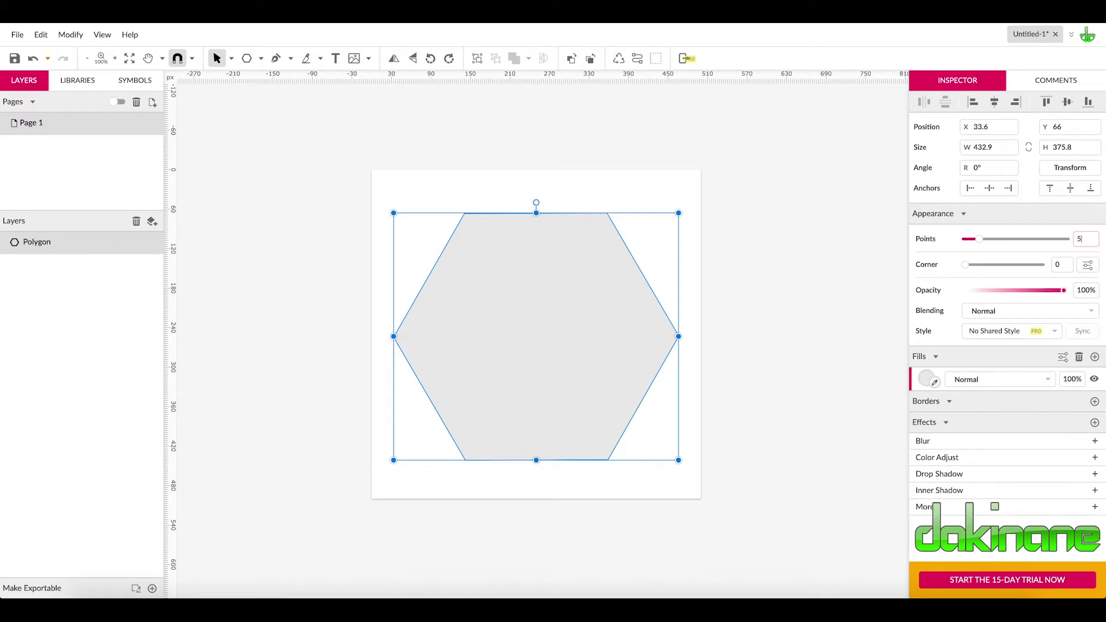
key(Return)
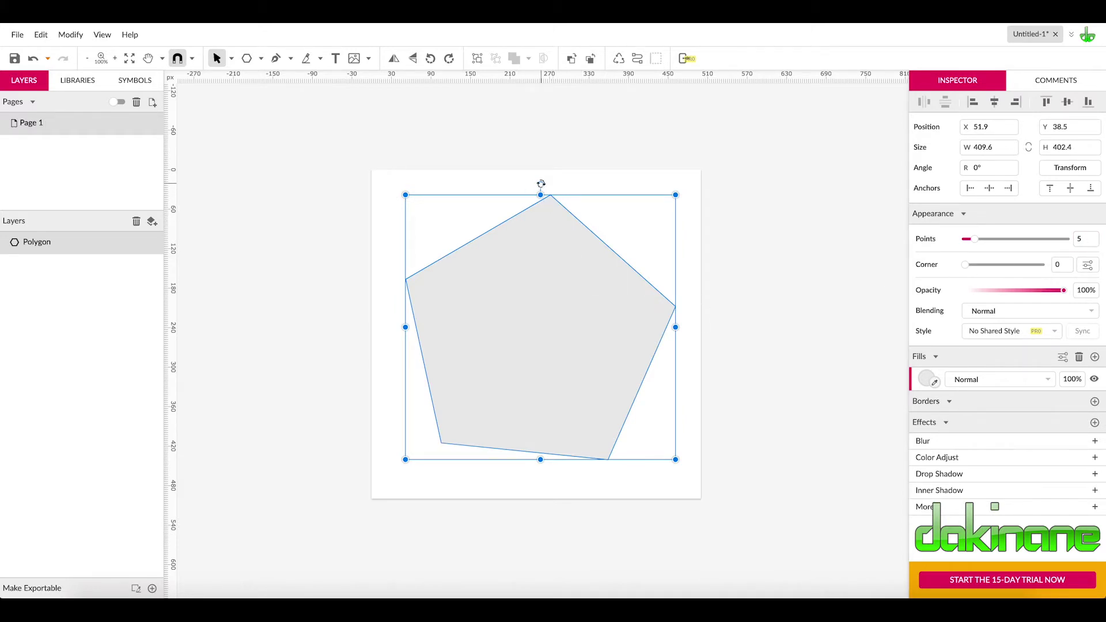
drag(541, 184, 526, 184)
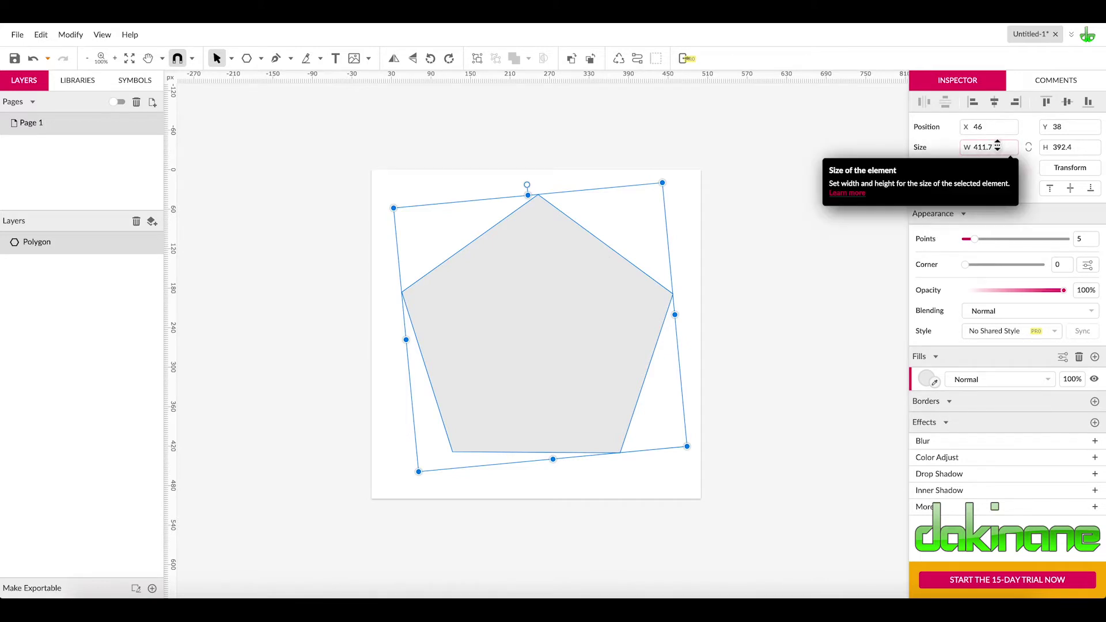
Step: Narrow the pentagon to a width of 175 px and move it back near the page centre, at about X 176, Y 41
click(997, 147)
key(BackSpace)
text(175)
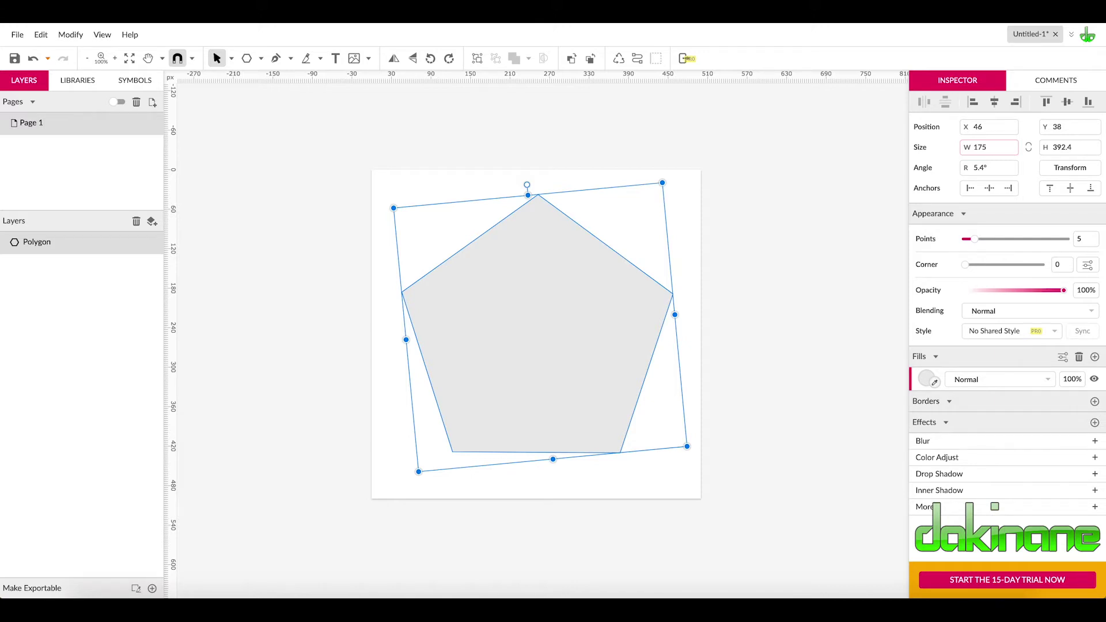
key(Return)
drag(451, 329, 537, 330)
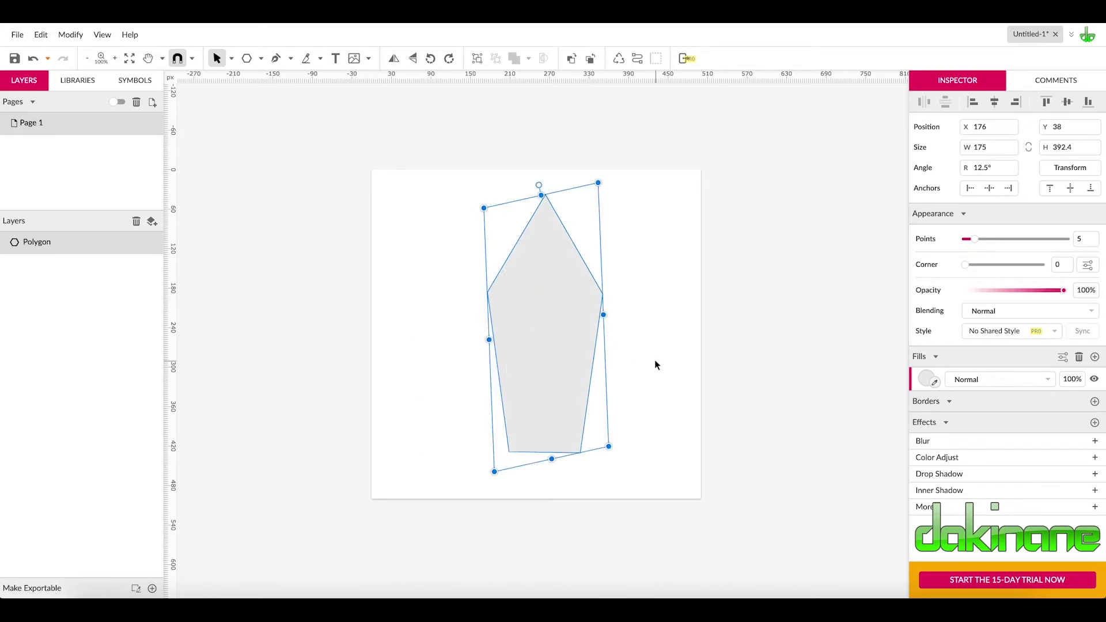
mouse_move(537, 342)
mouse_down()
mouse_move(570, 345)
mouse_move(537, 344)
mouse_up()
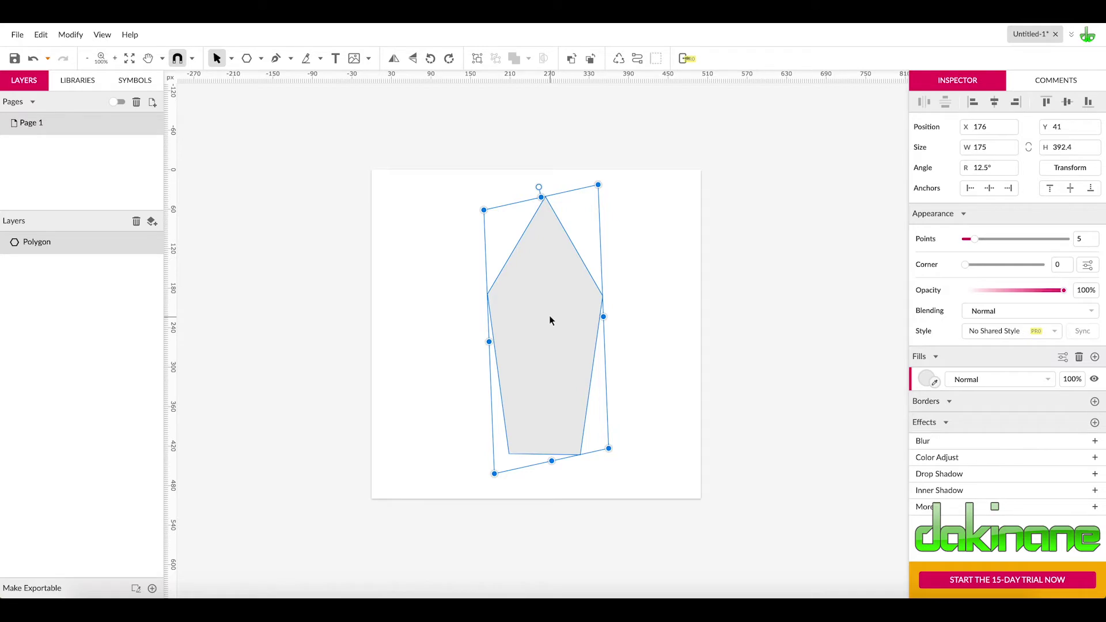
Step: Convert the narrowed pentagon to a path and switch to the Subselect tool to edit its anchor points
right_click(540, 284)
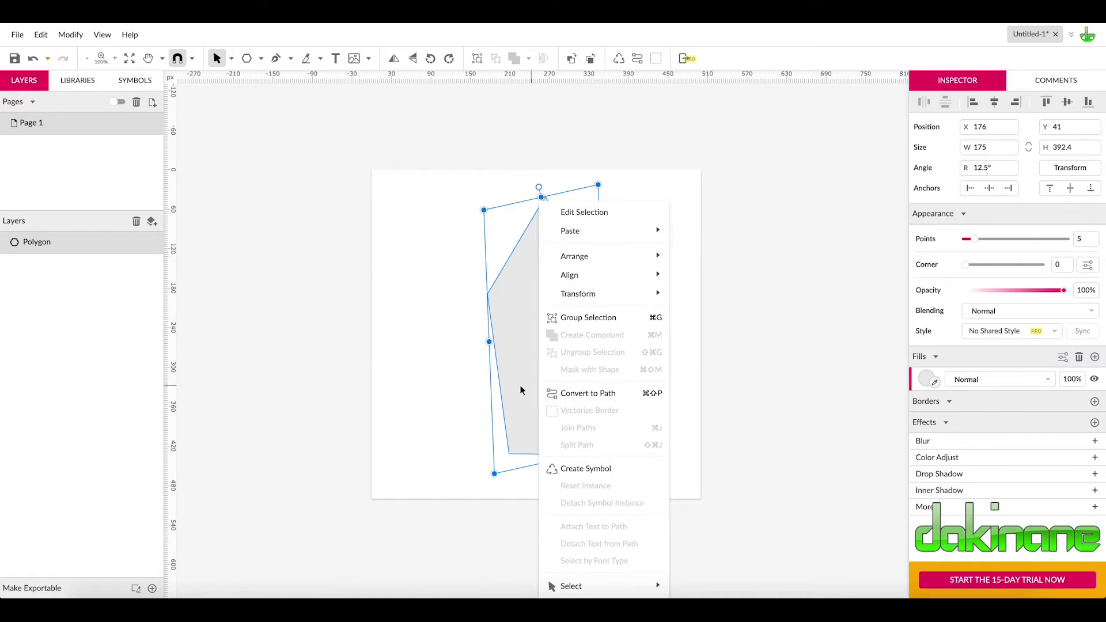
click(578, 394)
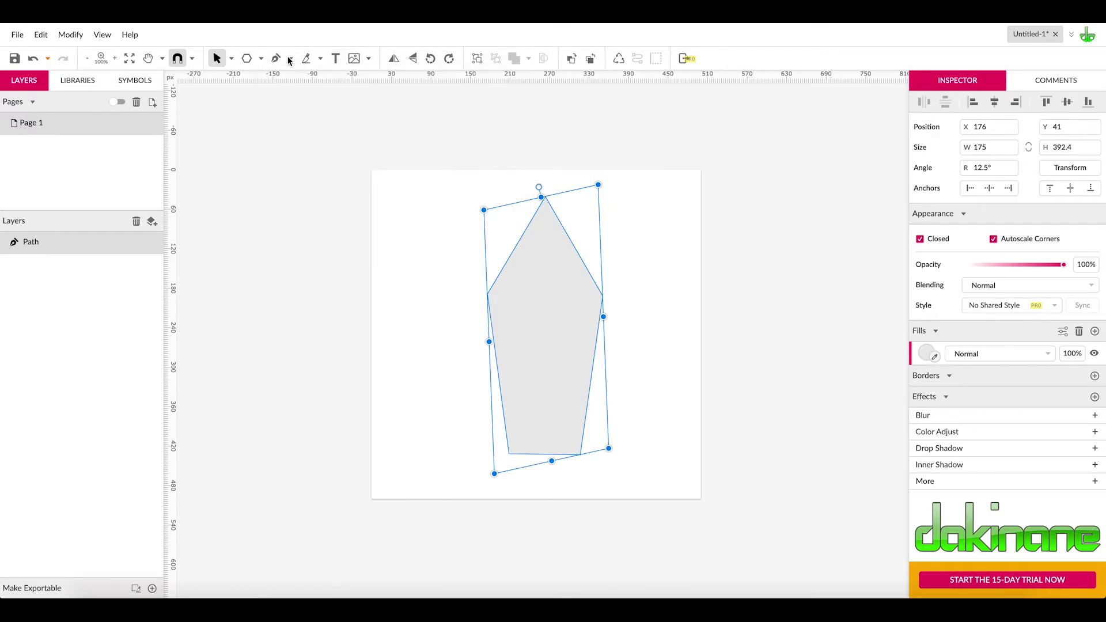
click(231, 59)
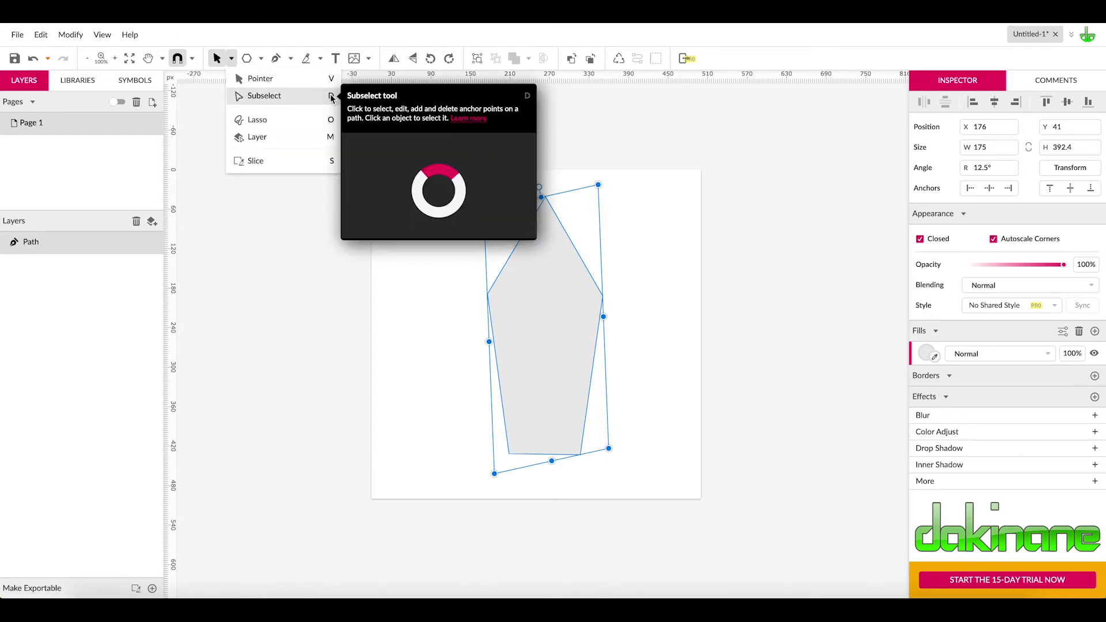
click(267, 97)
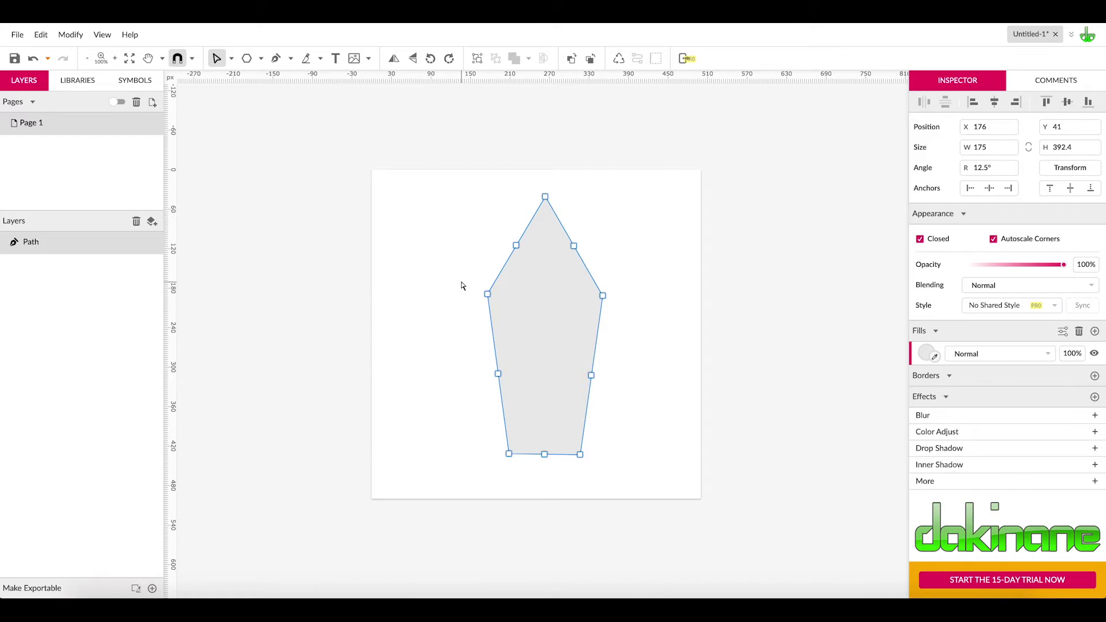
Step: Round the two widest side corners of the body path with a corner radius of 38
drag(460, 277, 639, 323)
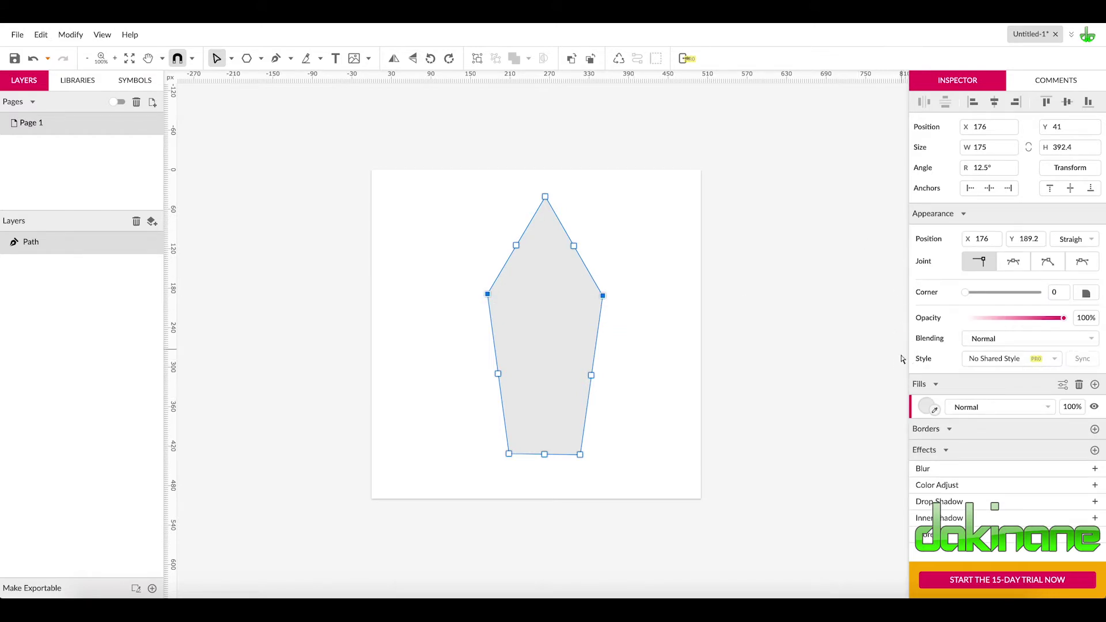
click(966, 297)
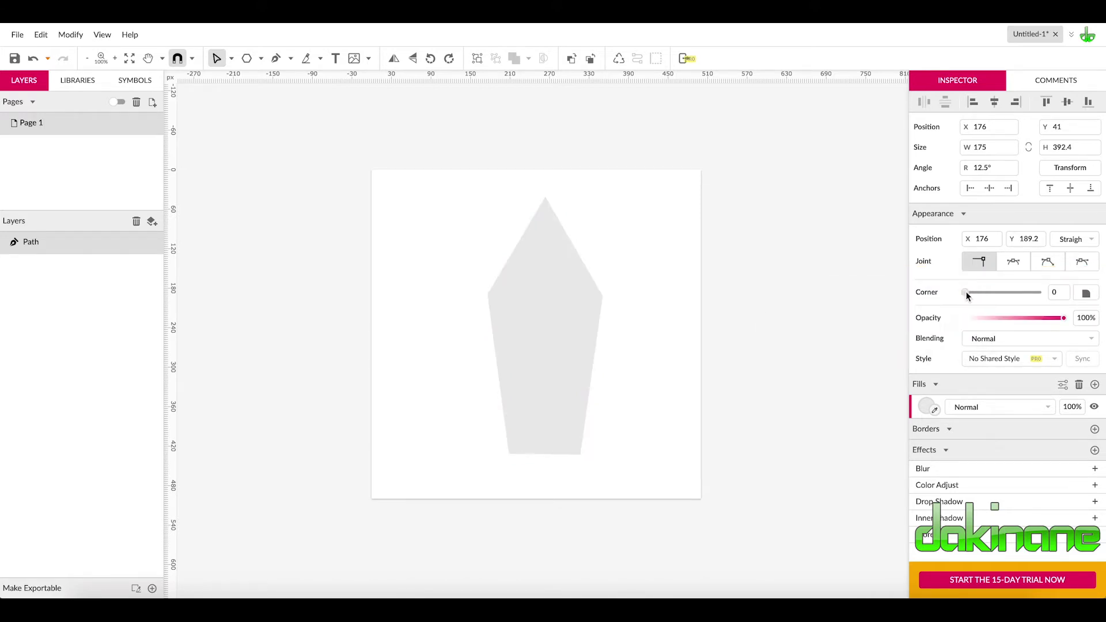
drag(966, 292, 987, 293)
click(971, 294)
drag(971, 294, 993, 294)
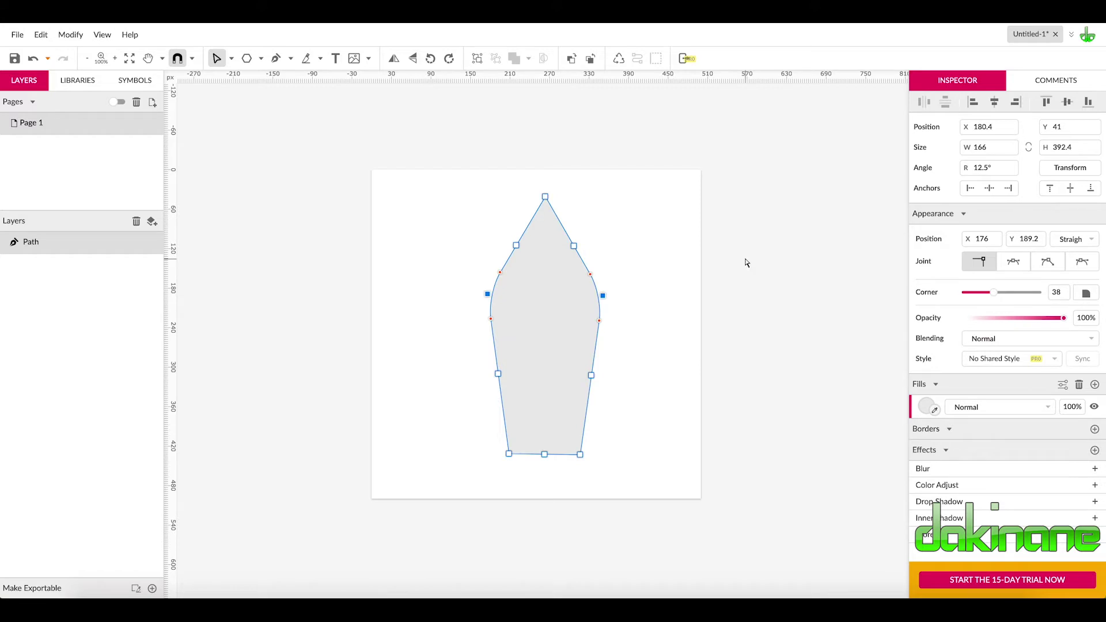
Step: Round the top tip of the body path with a corner radius of 18
drag(516, 177, 588, 211)
drag(967, 292, 981, 295)
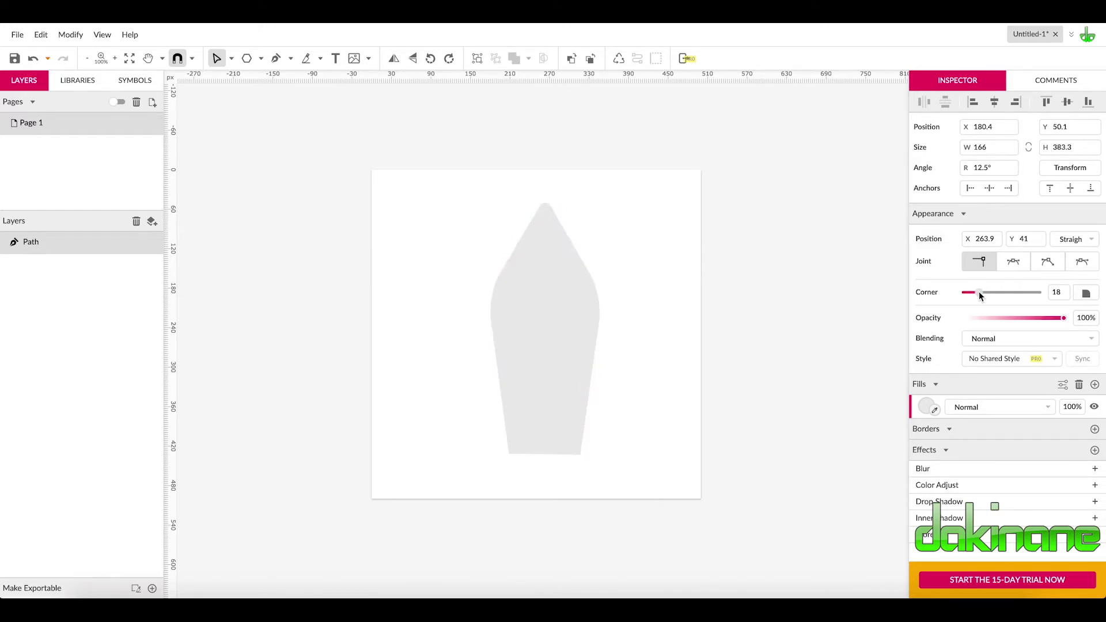
drag(980, 295, 981, 296)
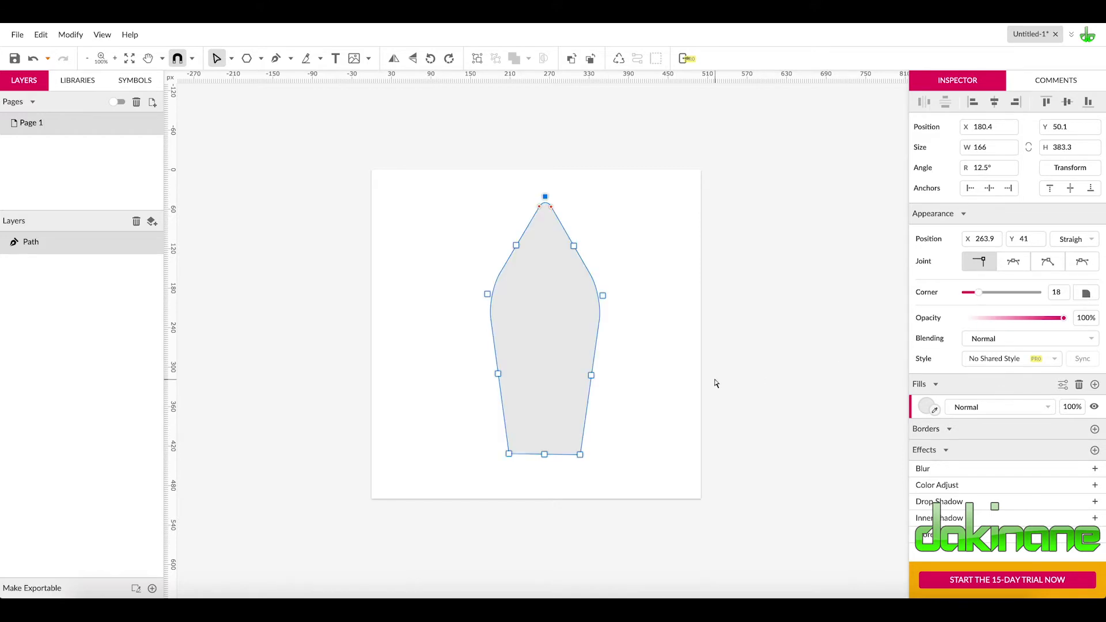
Step: Round both bottom corners of the body path equally, then deselect it
click(509, 455)
shift+click(581, 455)
drag(968, 295, 982, 296)
click(658, 379)
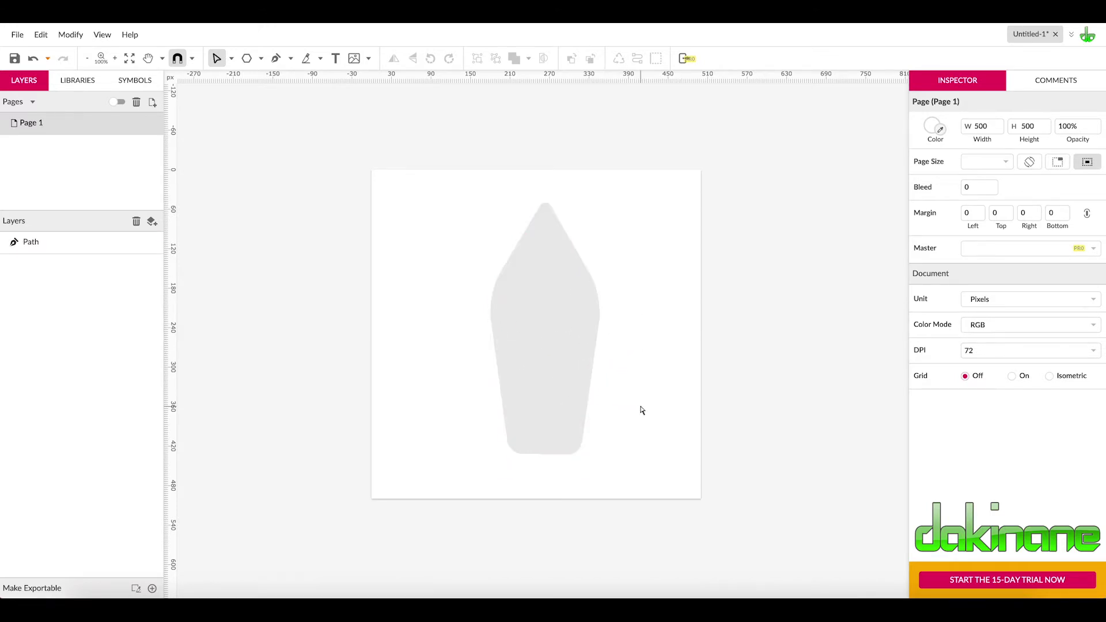
Step: Draw a rectangle about 100 × 77 px overlapping the body's lower right side and convert it to a path
click(262, 59)
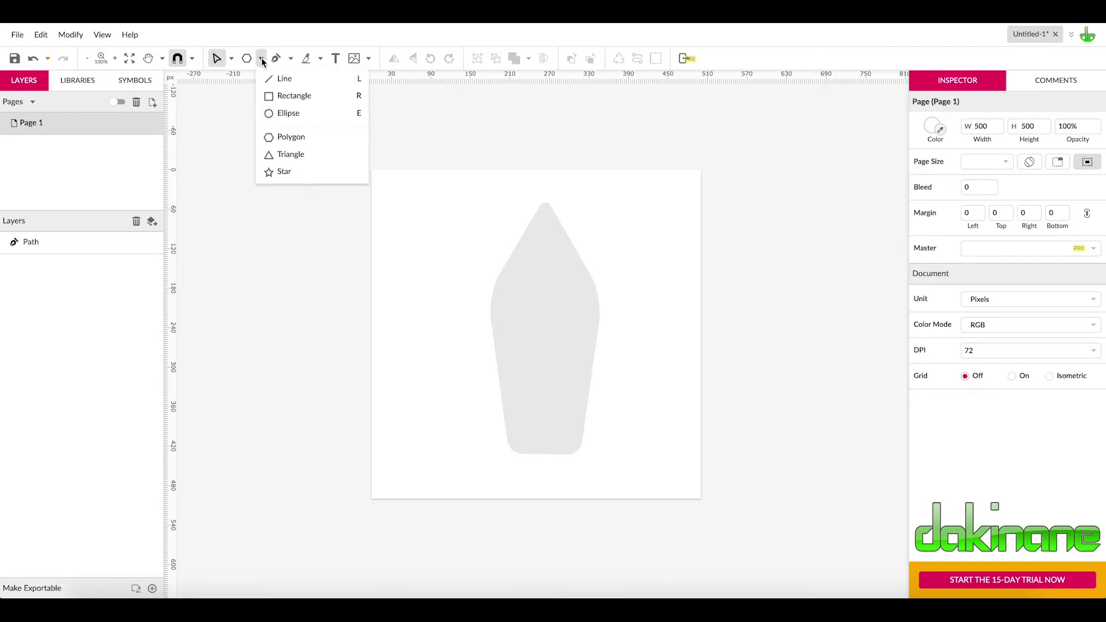
click(275, 97)
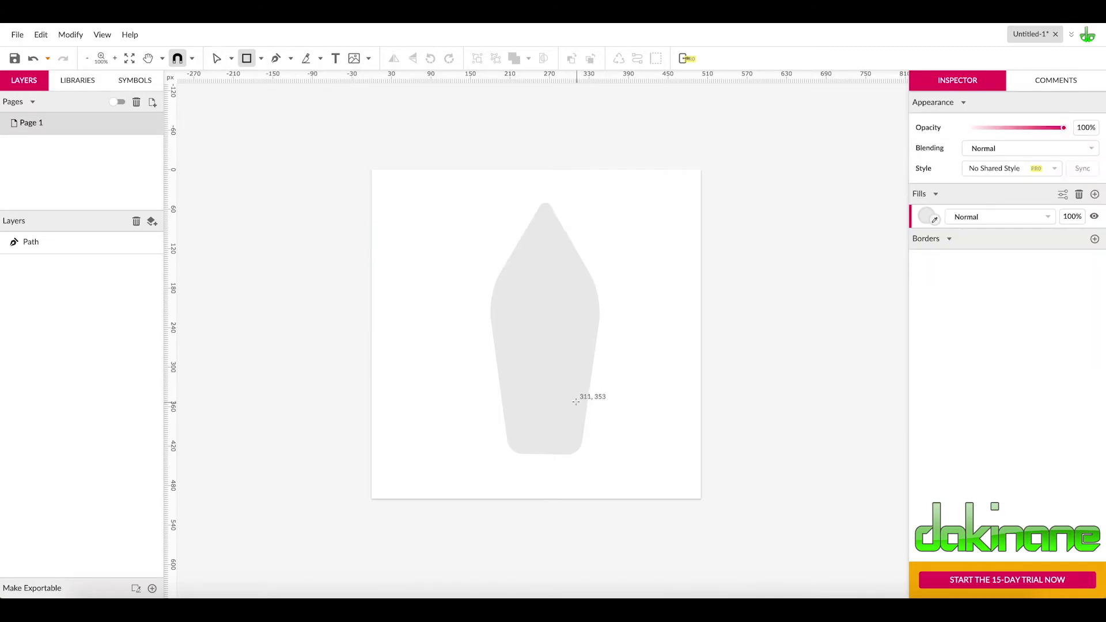
mouse_move(577, 398)
mouse_down()
mouse_move(606, 449)
mouse_move(643, 448)
mouse_move(602, 417)
mouse_move(601, 426)
mouse_up()
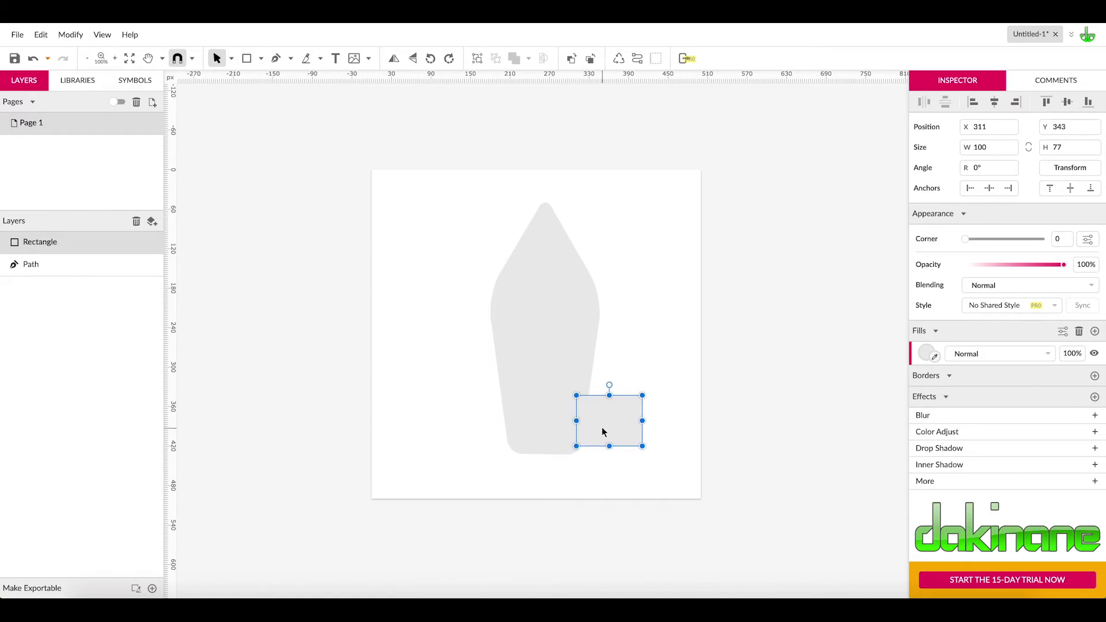
right_click(602, 427)
click(644, 395)
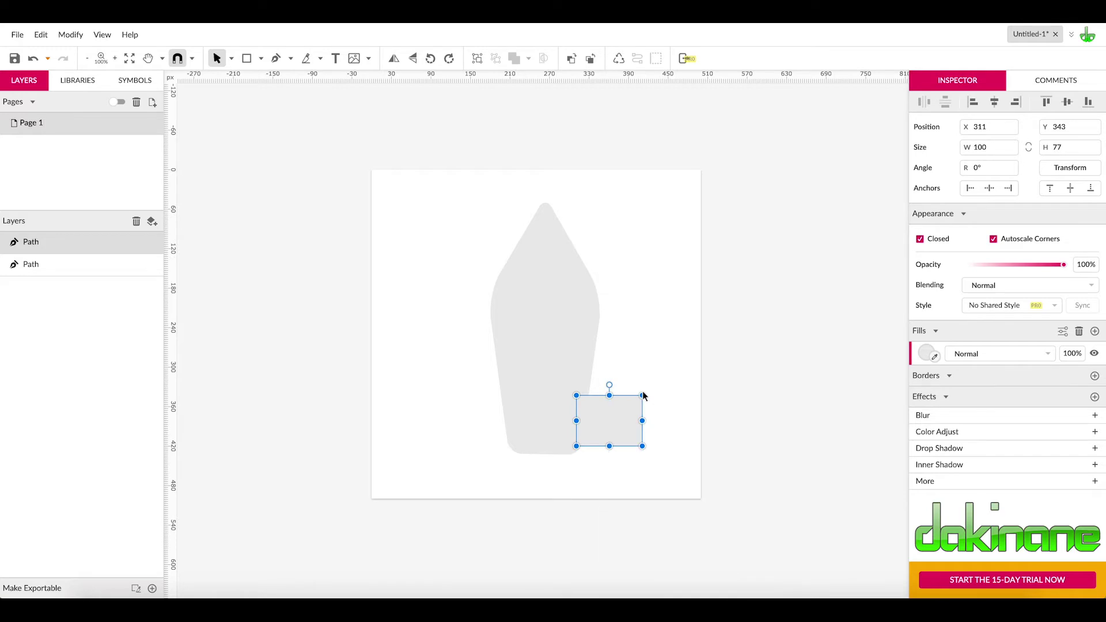
Step: Shape the rectangle into a slanted fin by moving its upper right anchor point straight down to Y 376
click(231, 59)
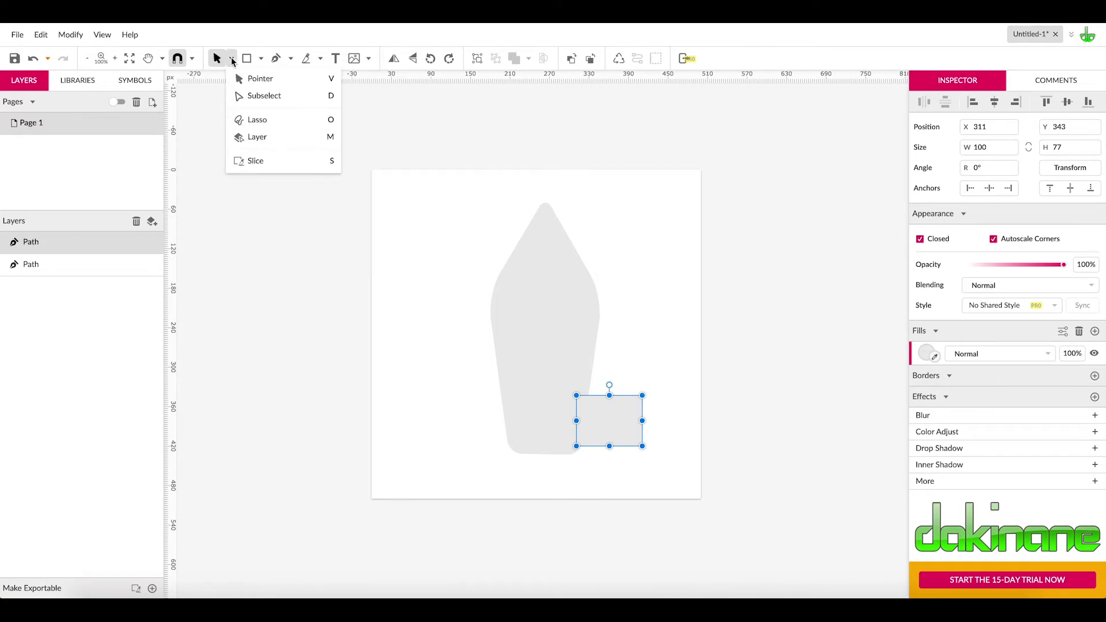
click(239, 98)
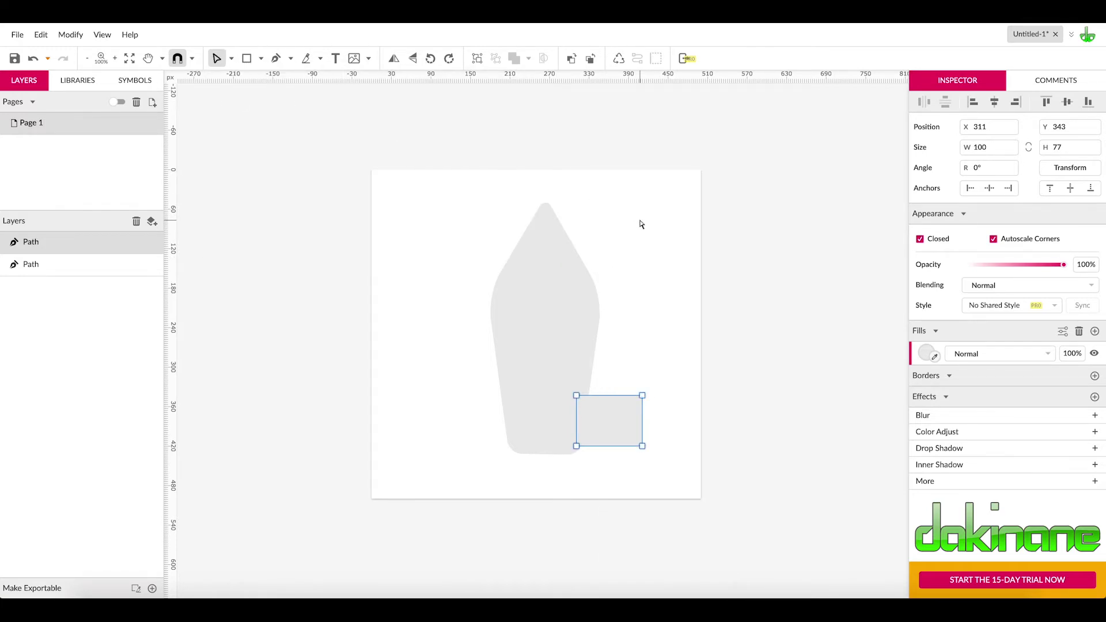
drag(644, 398, 644, 420)
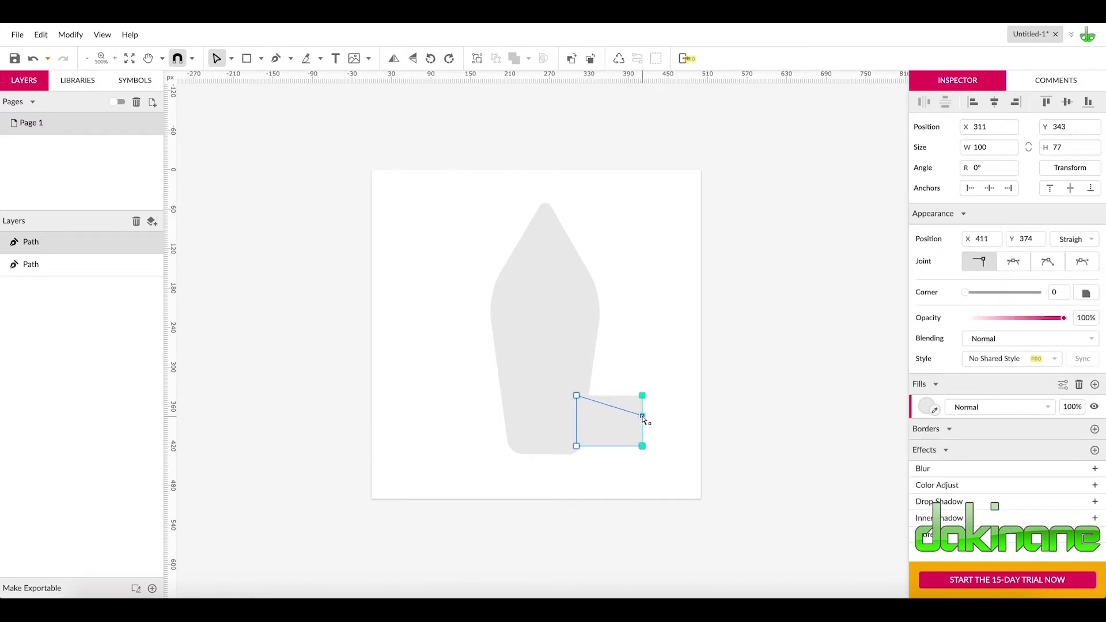
drag(645, 421, 645, 423)
drag(644, 421, 644, 422)
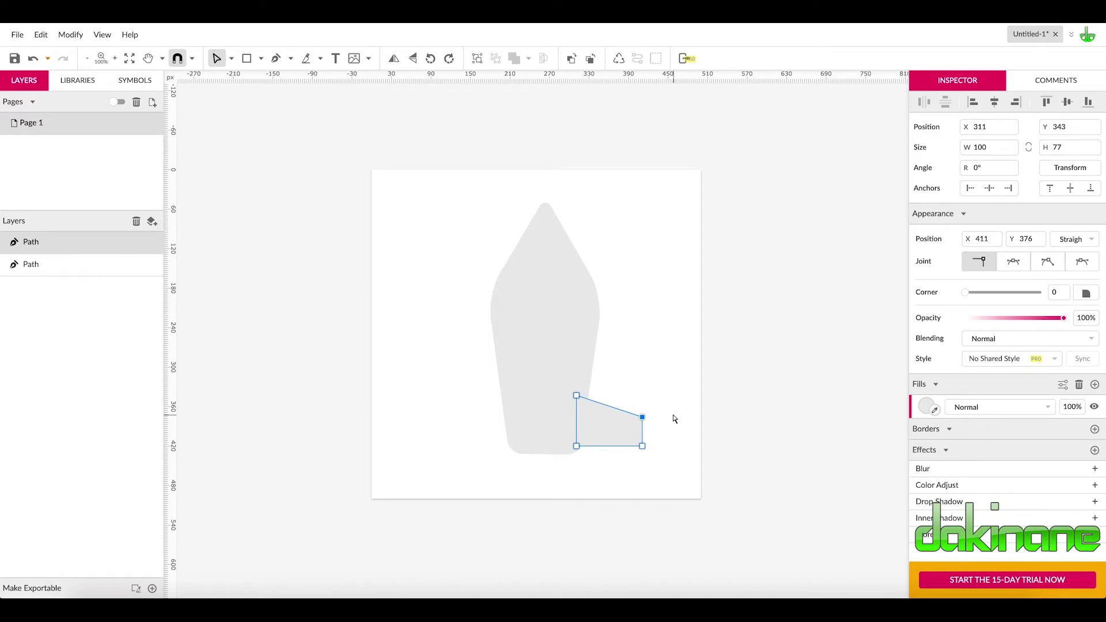
click(672, 370)
Step: Add a horizontally flipped duplicate of the fin on the body's lower left side, at X 117, Y 343
click(607, 432)
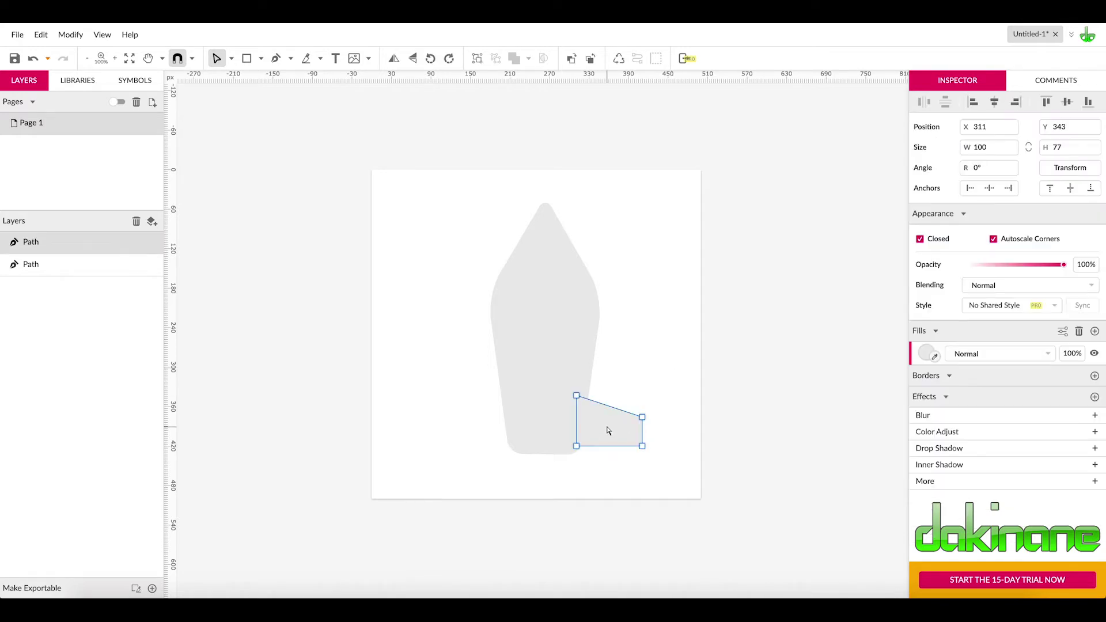
click(231, 58)
click(247, 85)
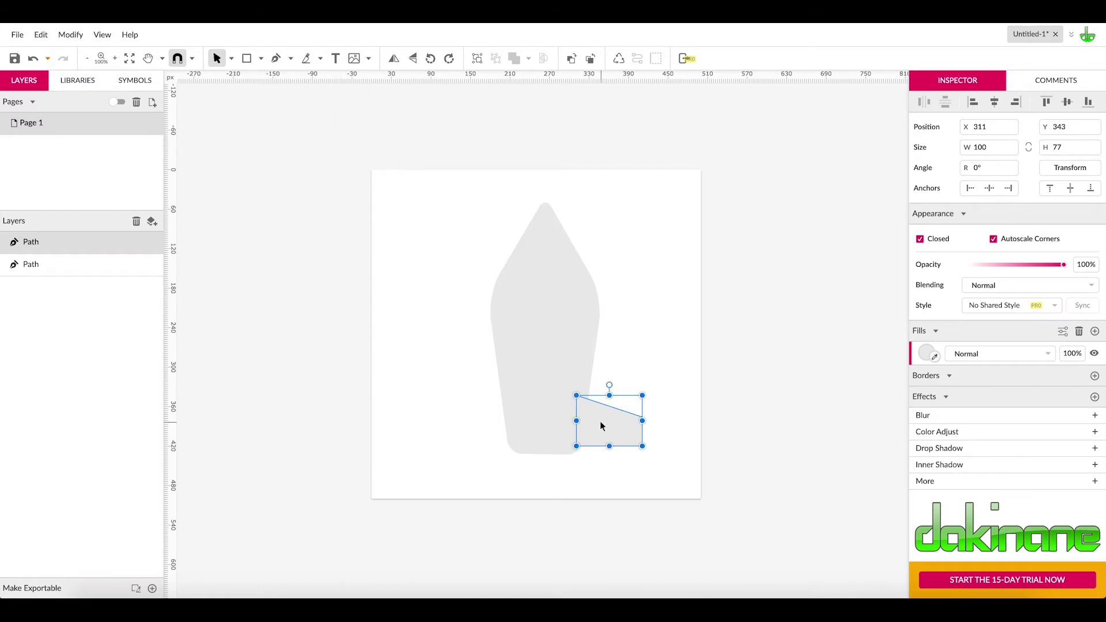
key(ctrl+z)
click(393, 59)
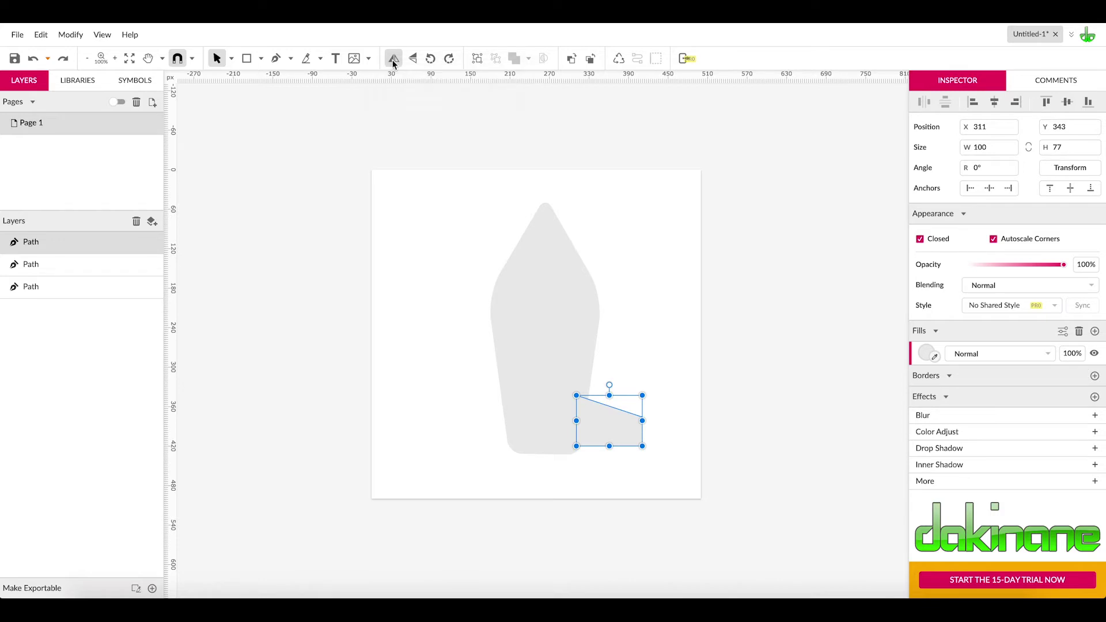
drag(615, 425, 488, 425)
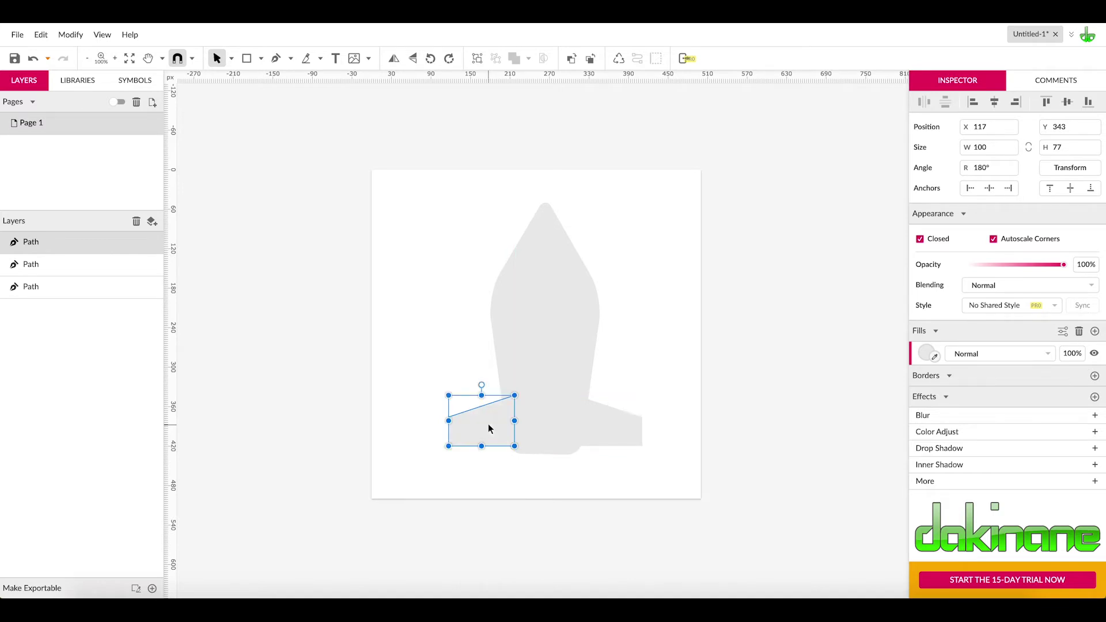
click(671, 361)
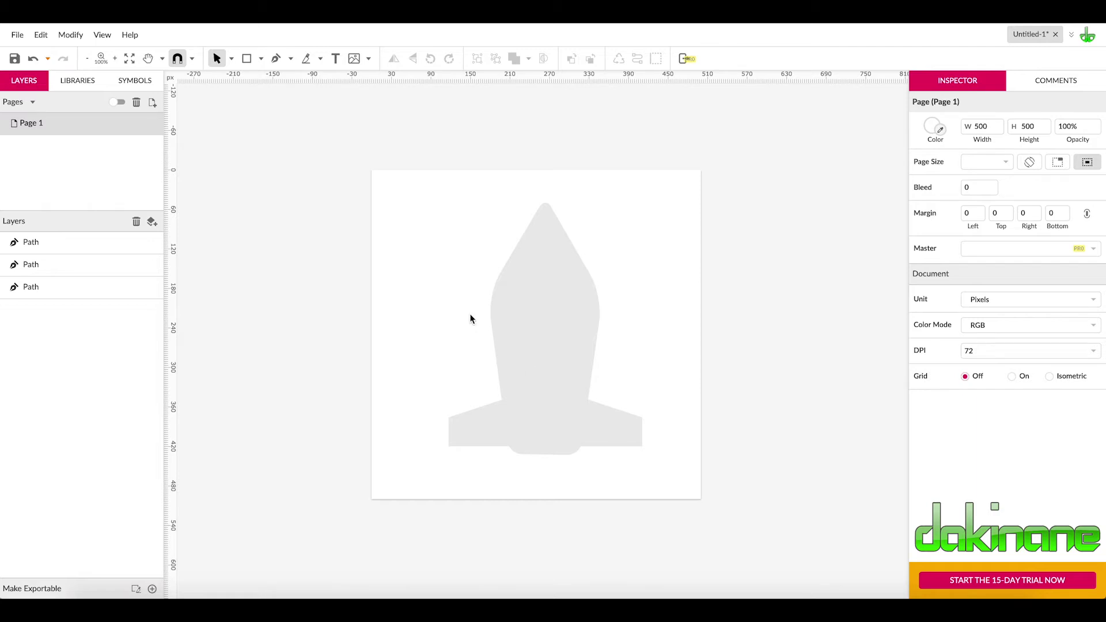
Step: Draw a tall ellipse about 50 × 119 px and place it to the left of the rocket body, above the fin
click(262, 59)
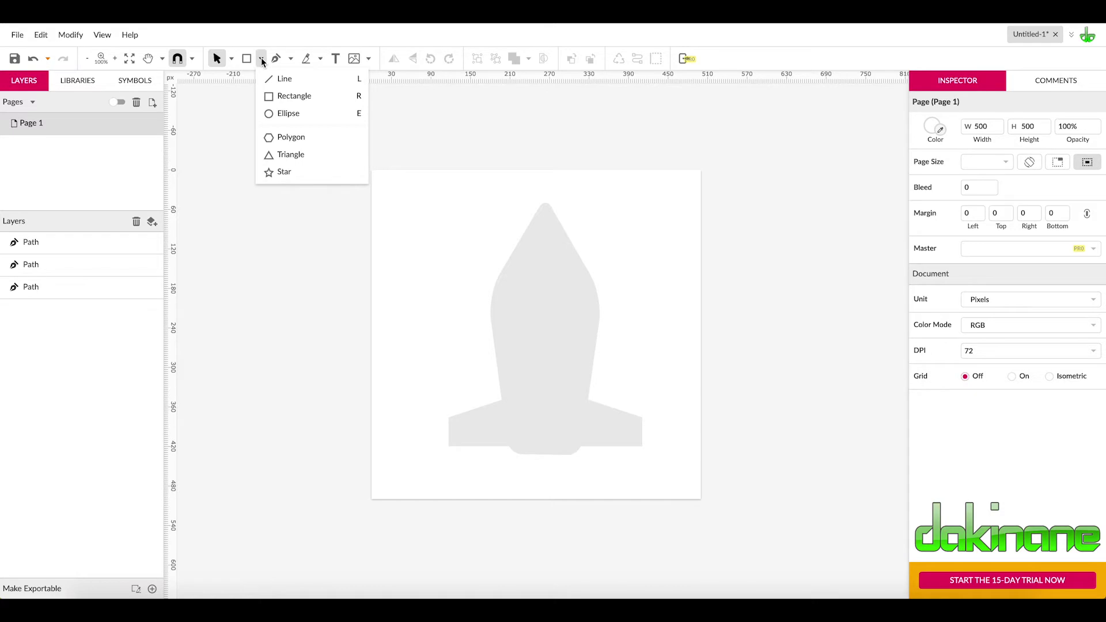
click(272, 113)
drag(405, 237, 439, 315)
drag(422, 268, 424, 349)
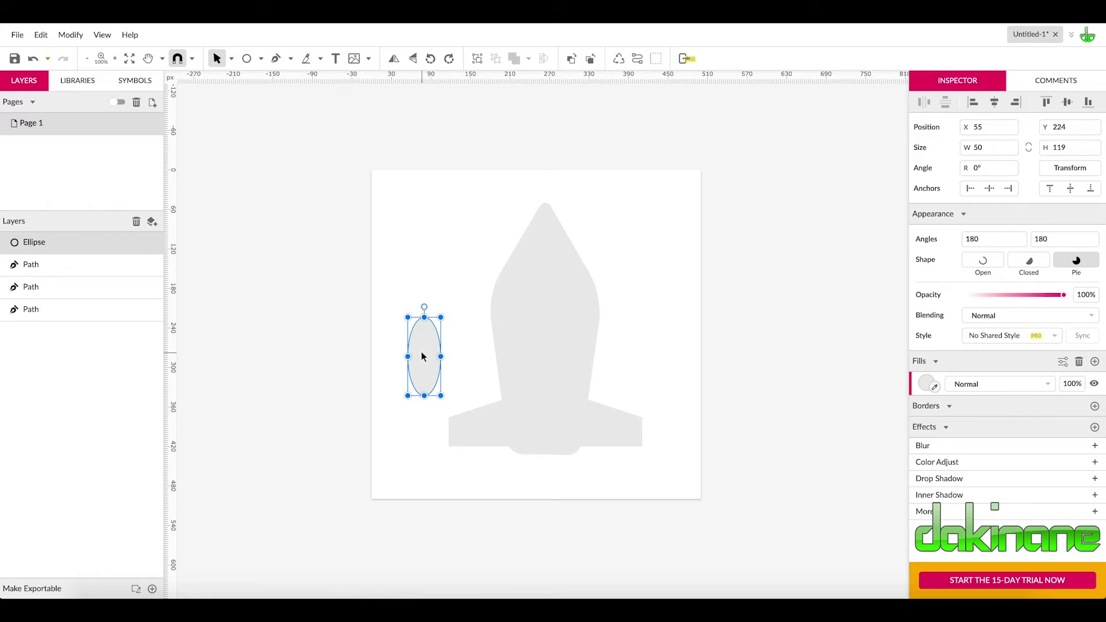
Step: Convert the tall ellipse to a path and flatten its base by lengthening both handles of the bottom anchor point outward
right_click(420, 351)
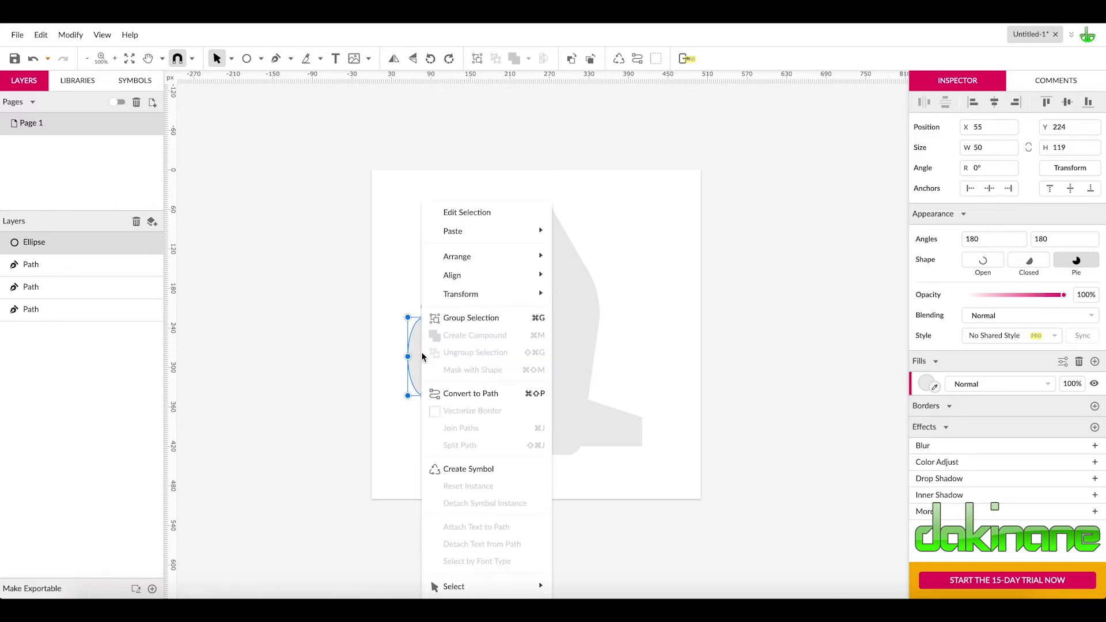
click(446, 394)
click(232, 60)
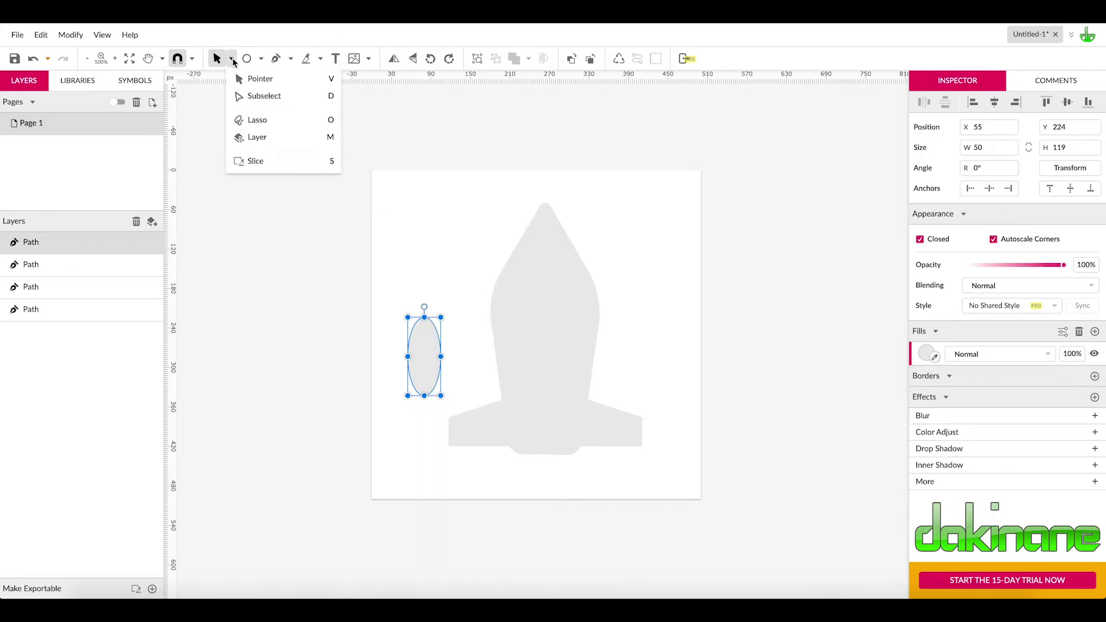
click(237, 96)
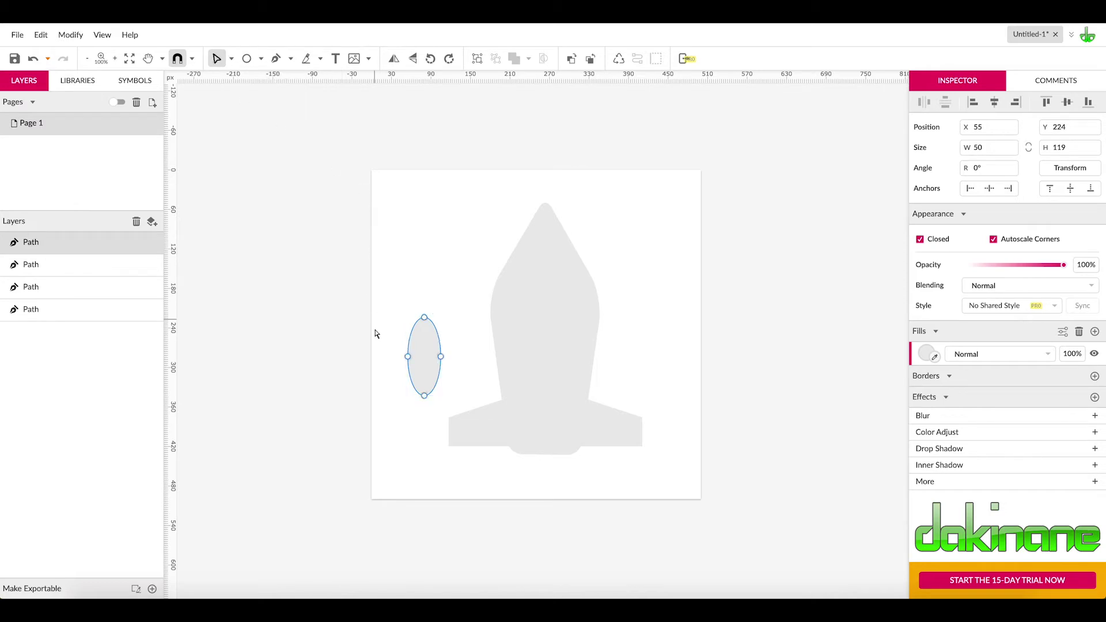
click(425, 397)
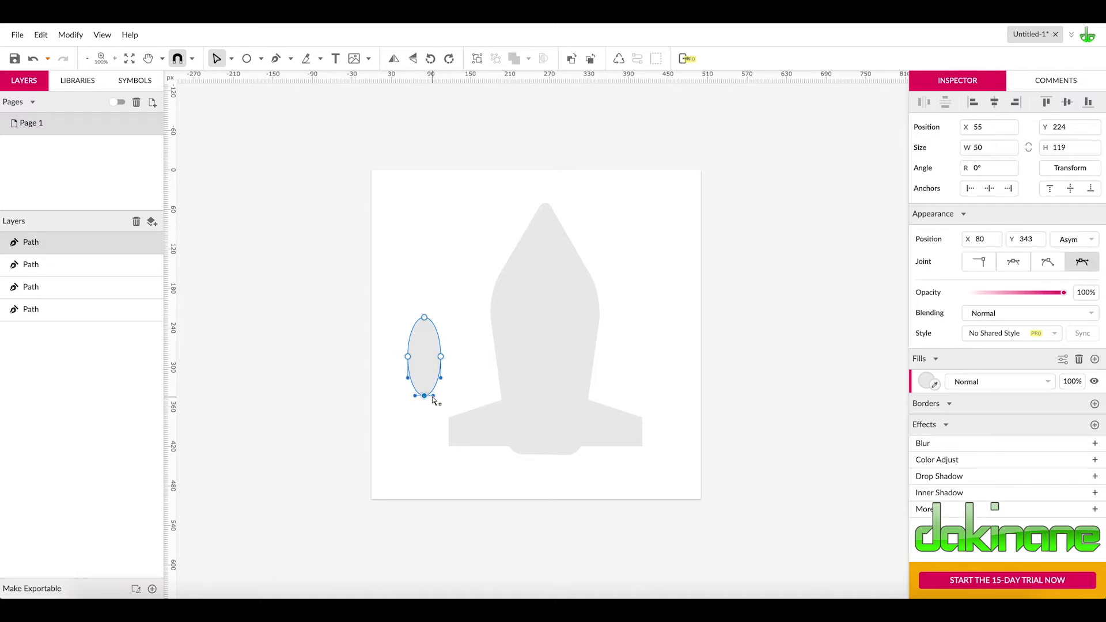
drag(434, 398, 446, 399)
drag(415, 396, 403, 396)
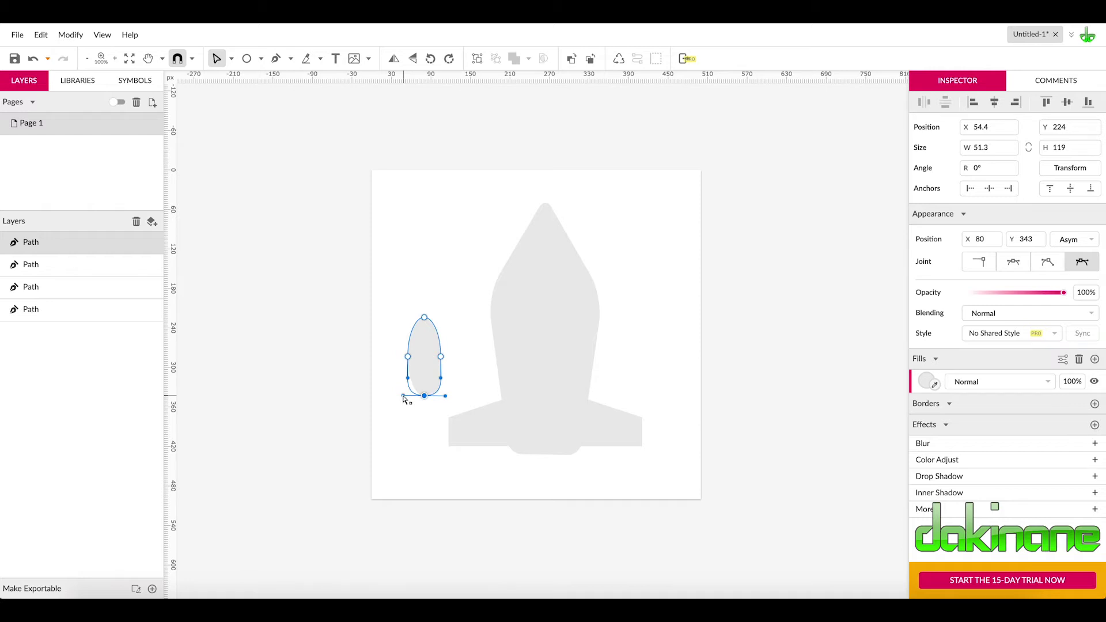
drag(403, 396, 401, 396)
drag(445, 396, 449, 397)
click(436, 266)
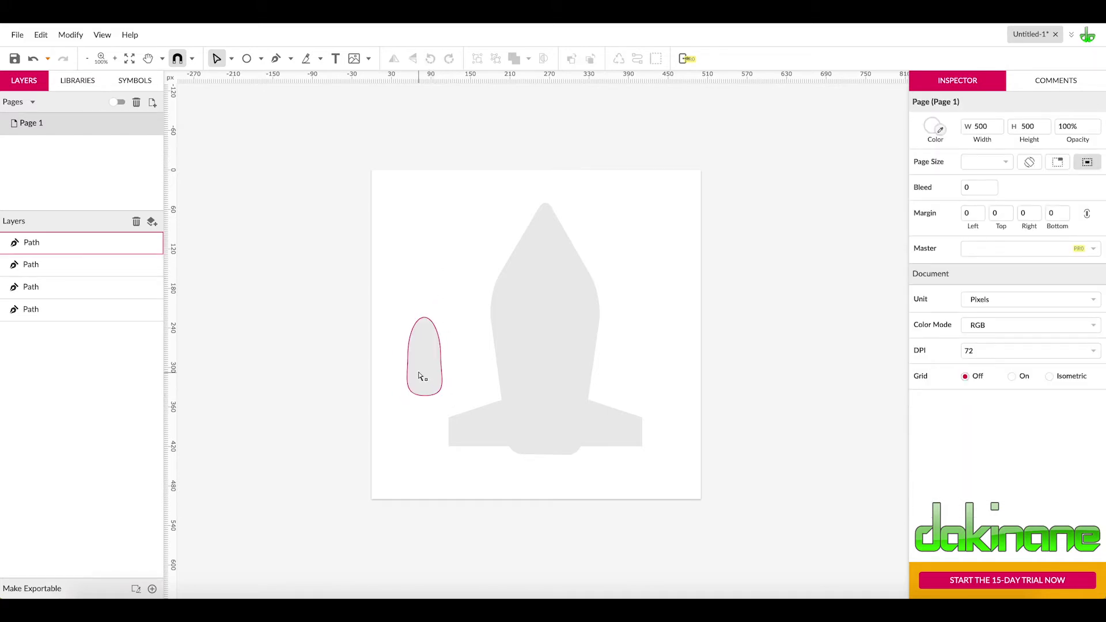
Step: Try the reshaped booster at the outer end of the left fin
drag(427, 372, 433, 449)
click(451, 370)
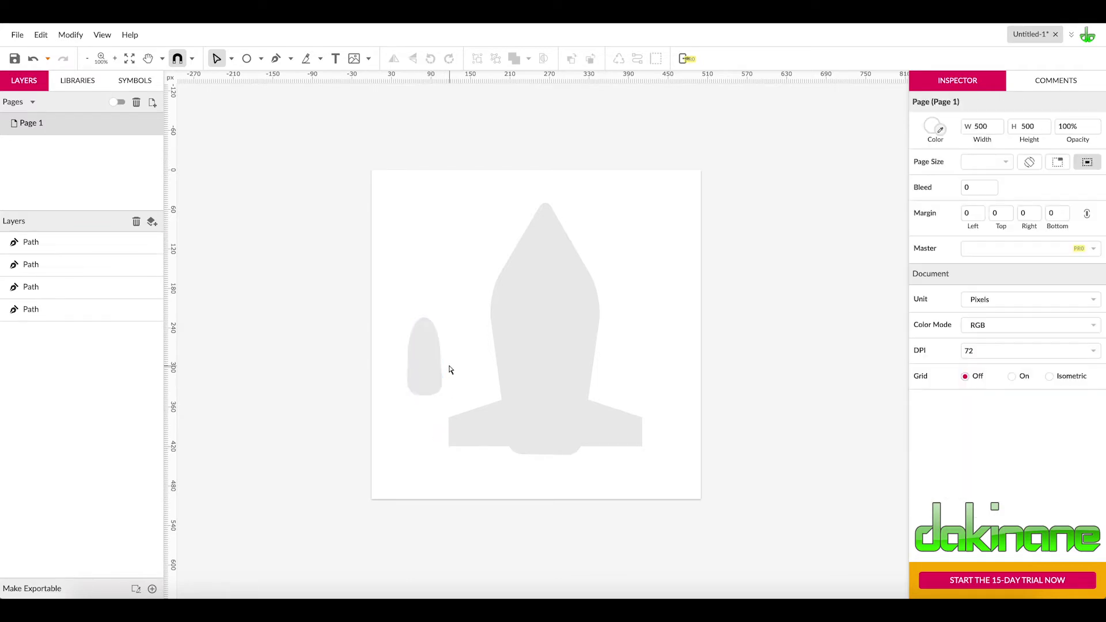
click(231, 59)
click(241, 77)
click(418, 350)
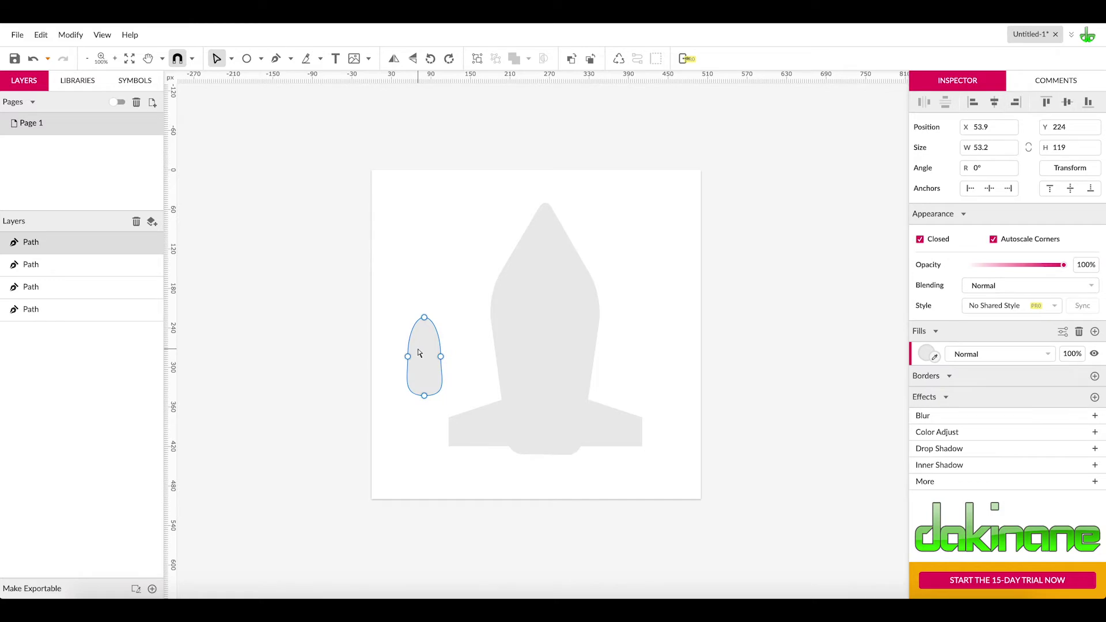
click(232, 60)
click(253, 79)
drag(420, 361, 437, 407)
click(448, 270)
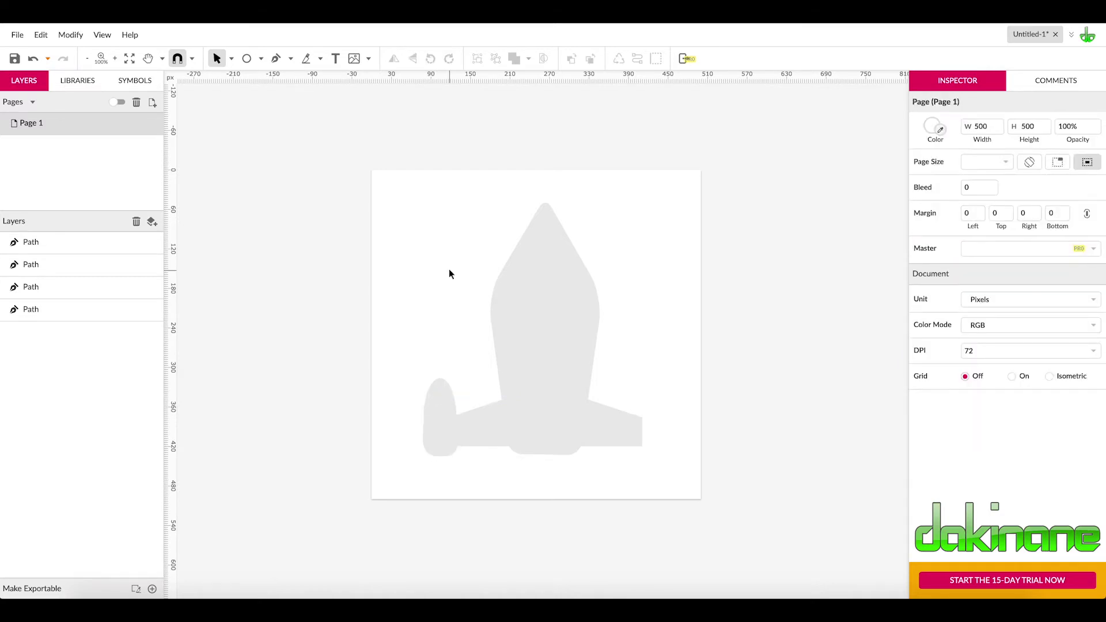
Step: Move the booster off the left fin to the empty area beside the rocket body, at X 53, Y 180
click(441, 420)
drag(441, 419, 424, 328)
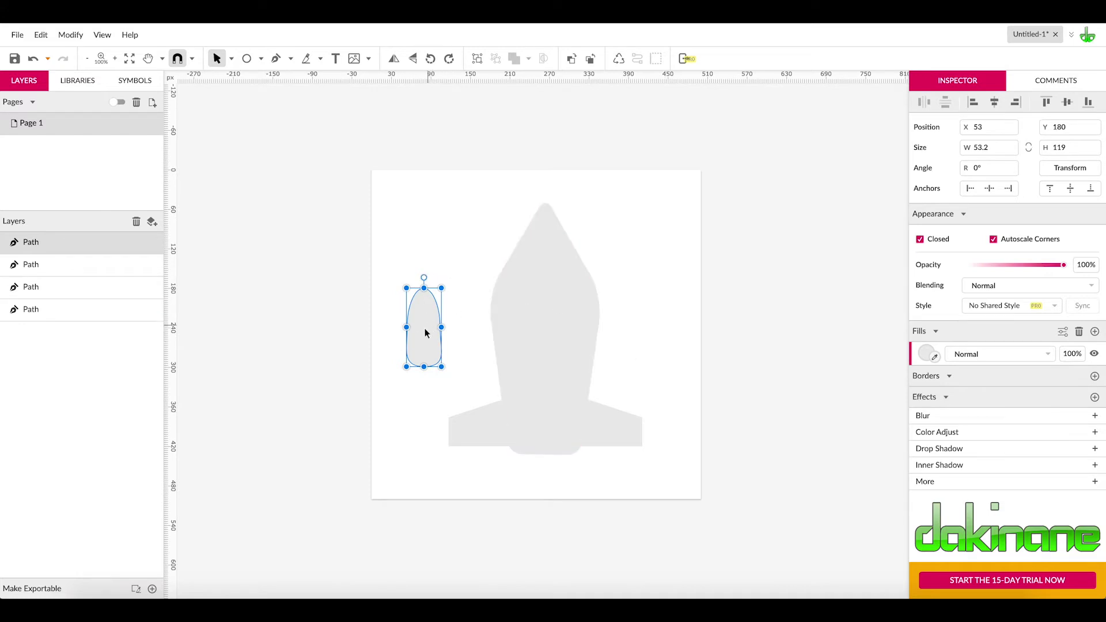
click(467, 340)
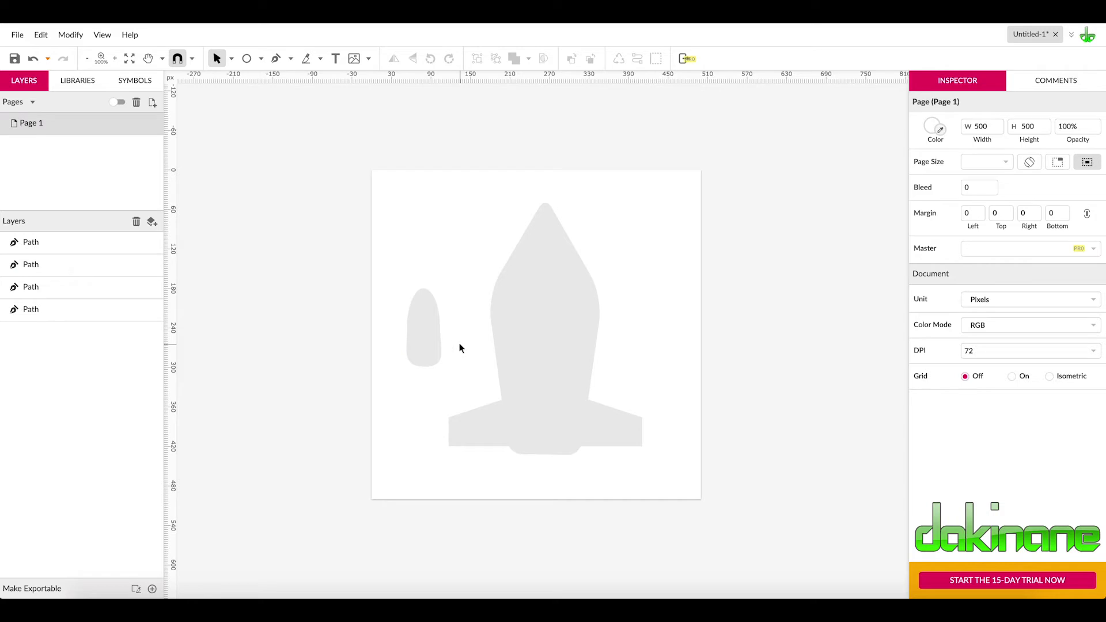
Step: Duplicate the booster shape in place
click(425, 337)
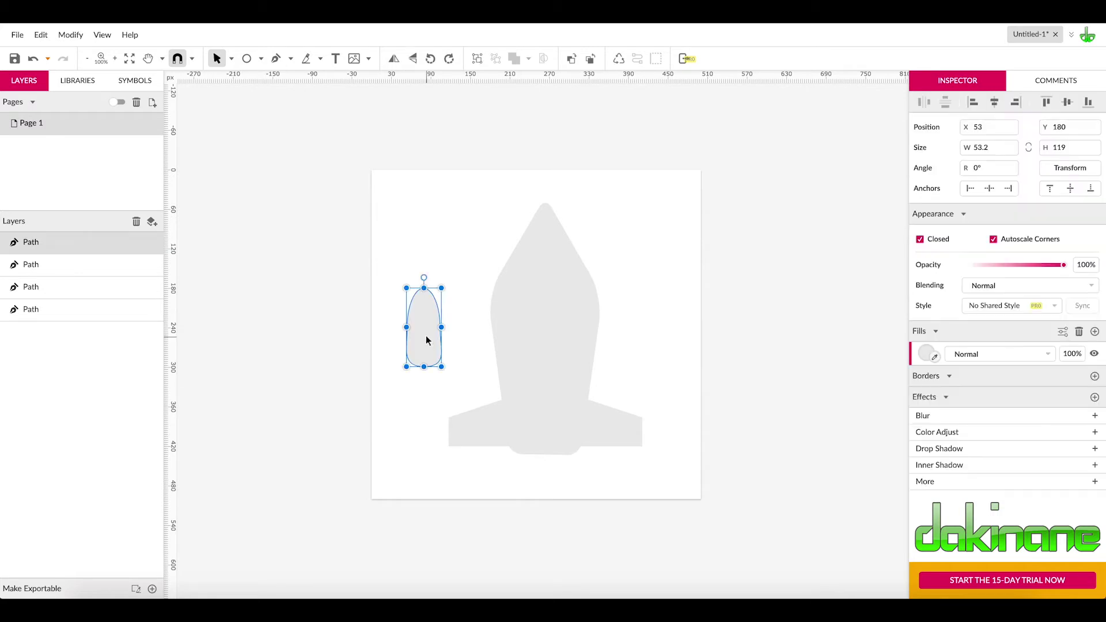
key(ctrl+z)
click(461, 341)
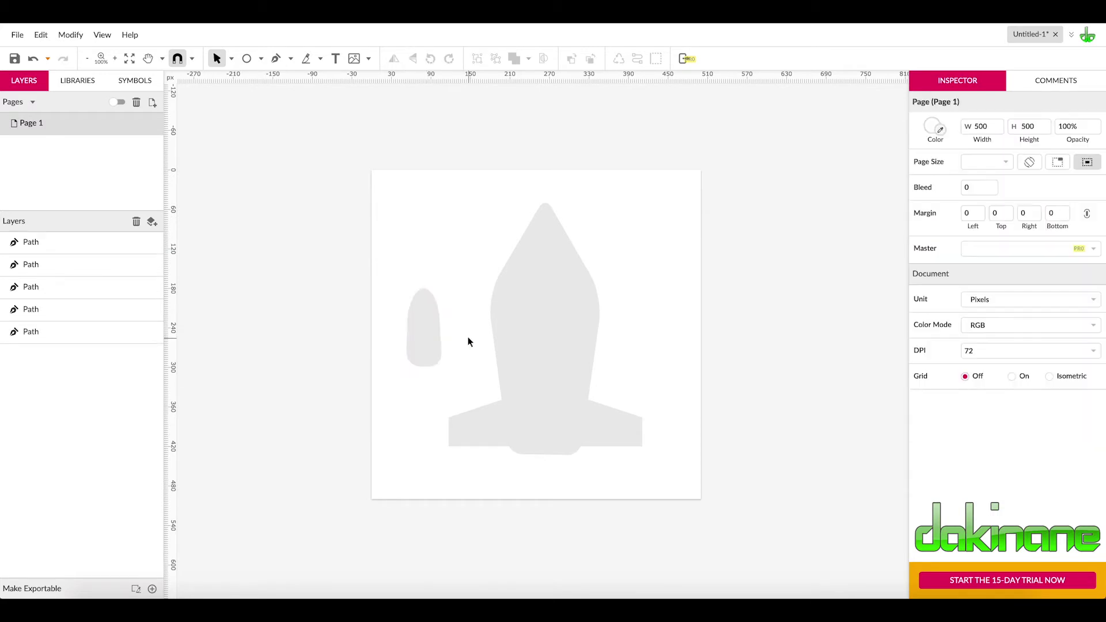
click(429, 336)
drag(428, 332, 447, 333)
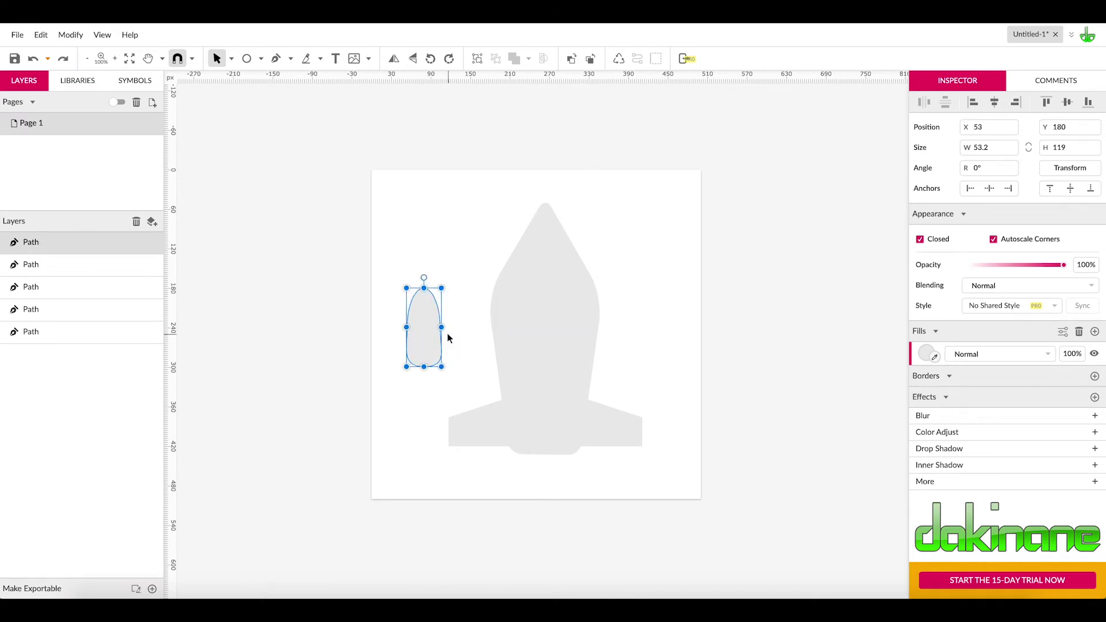
key(ctrl+z)
Step: Draw a near-circular ellipse about 64 × 65 px and centre it on the booster's tip, at X 47.6, Y 147.5
click(427, 333)
click(249, 60)
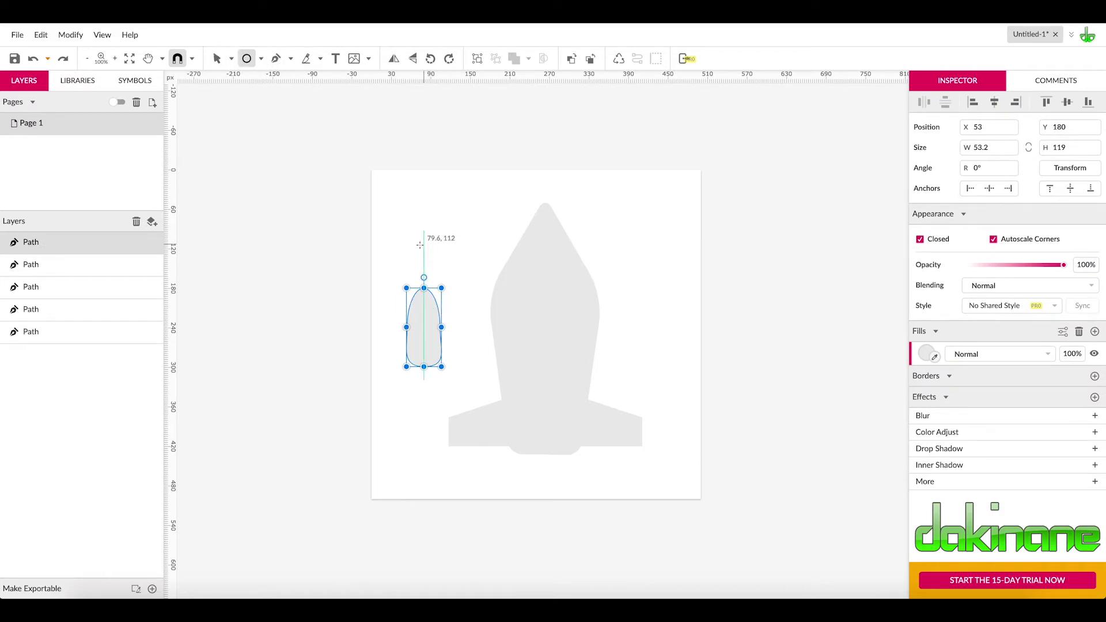
drag(395, 238, 425, 292)
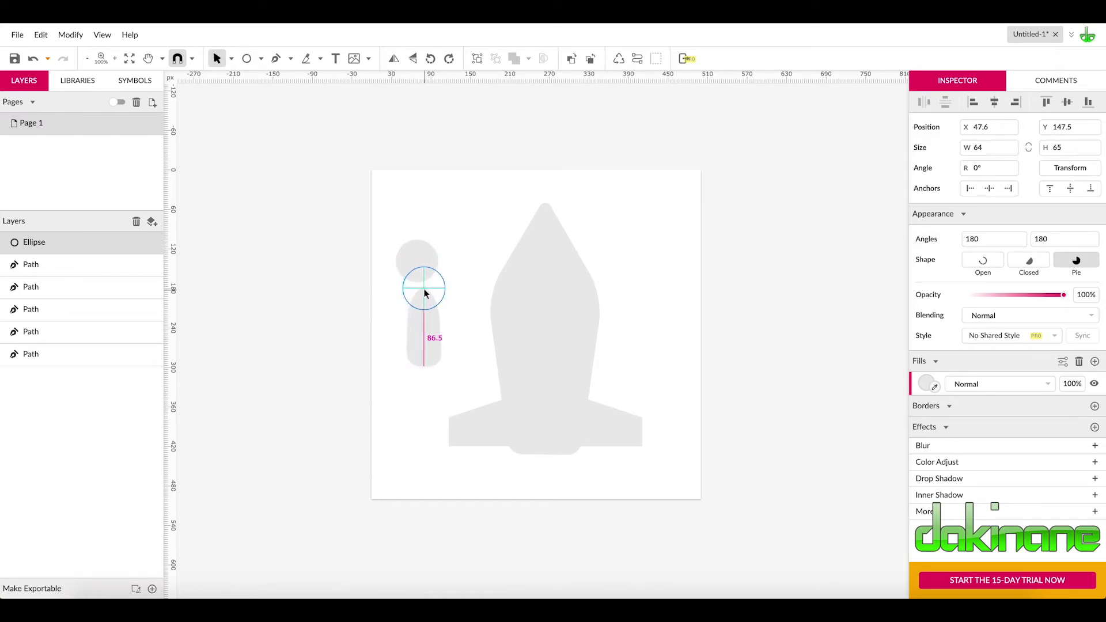
drag(425, 294, 425, 293)
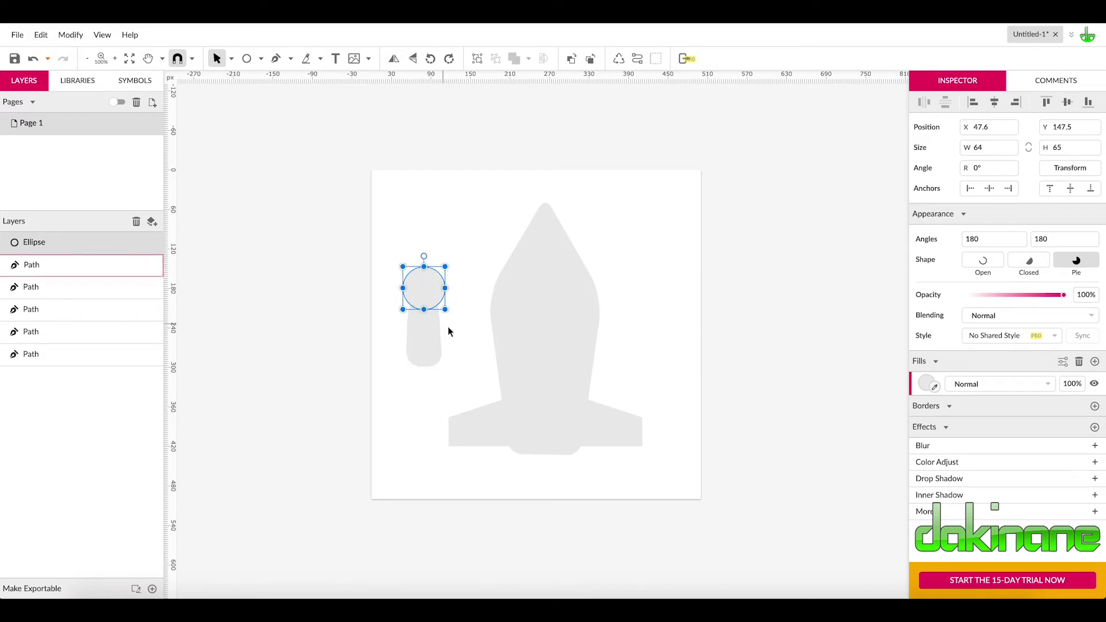
Step: Intersect the circle with the upper booster copy and fill the resulting nose cap with red #FF0000
shift+click(426, 342)
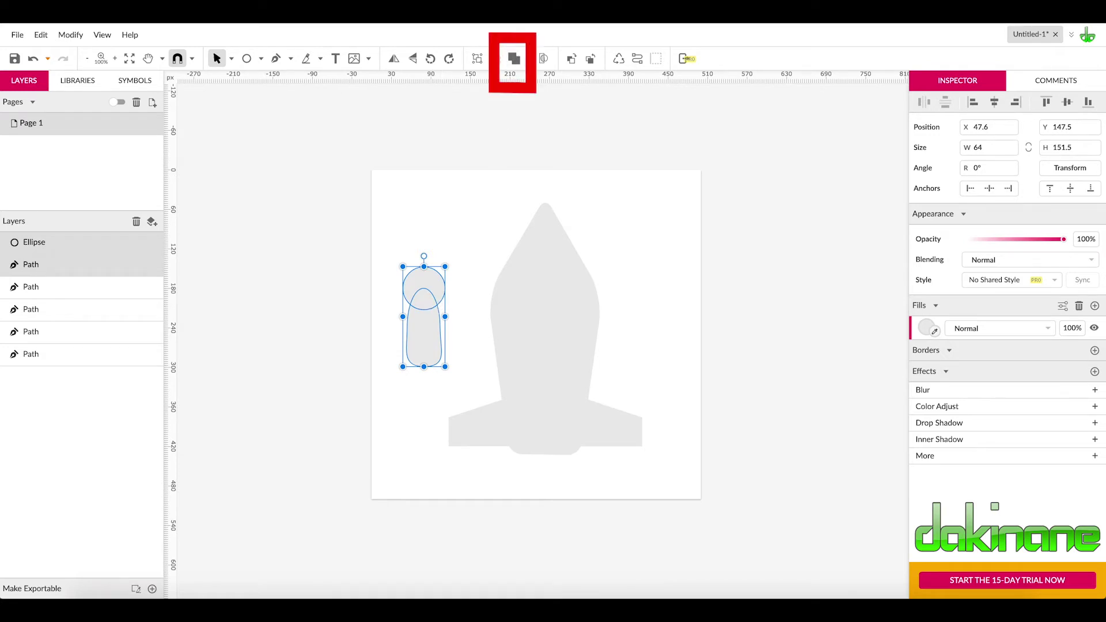
click(525, 58)
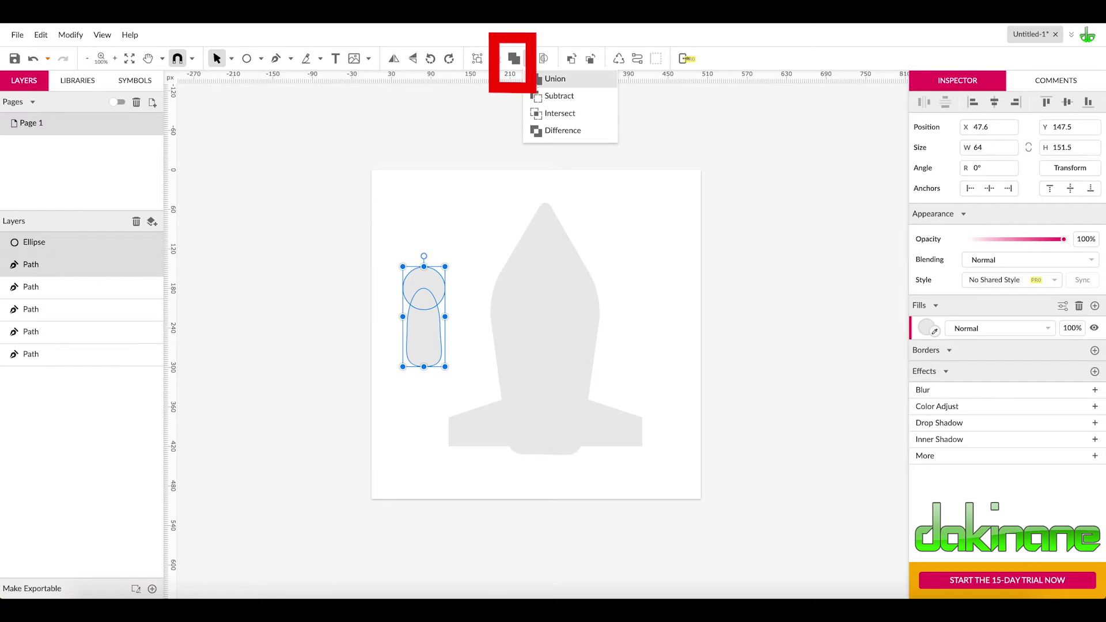
click(540, 114)
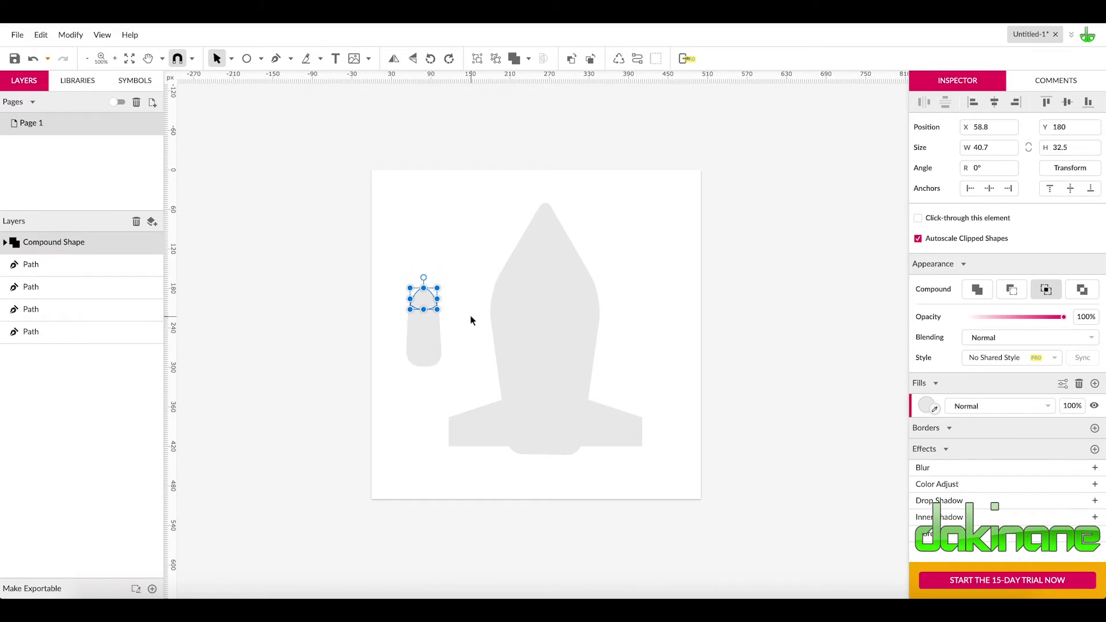
click(927, 406)
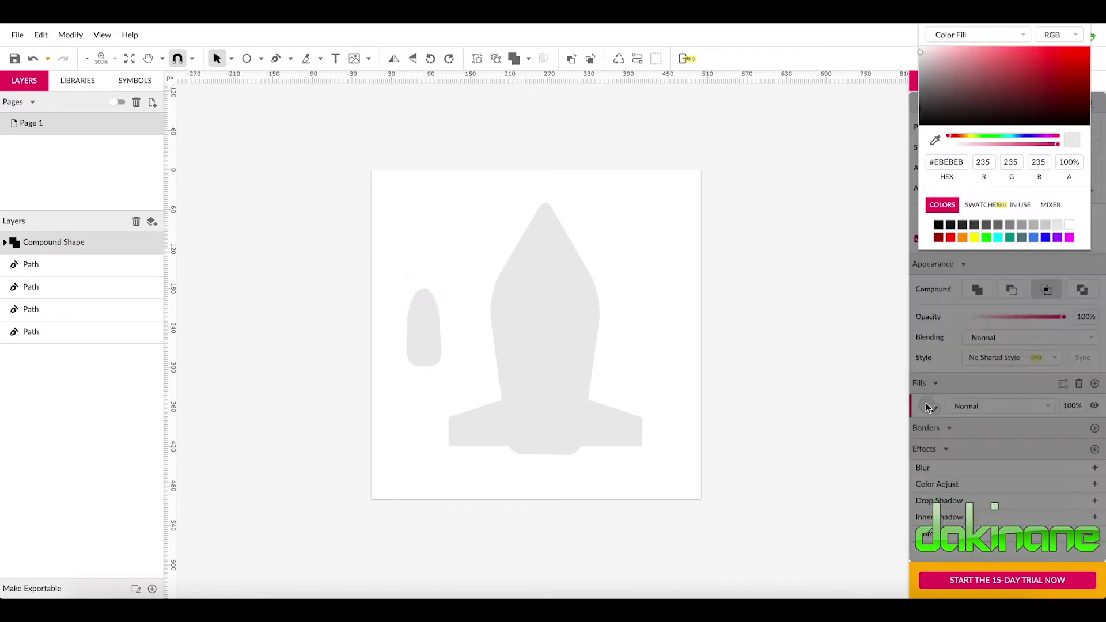
click(950, 238)
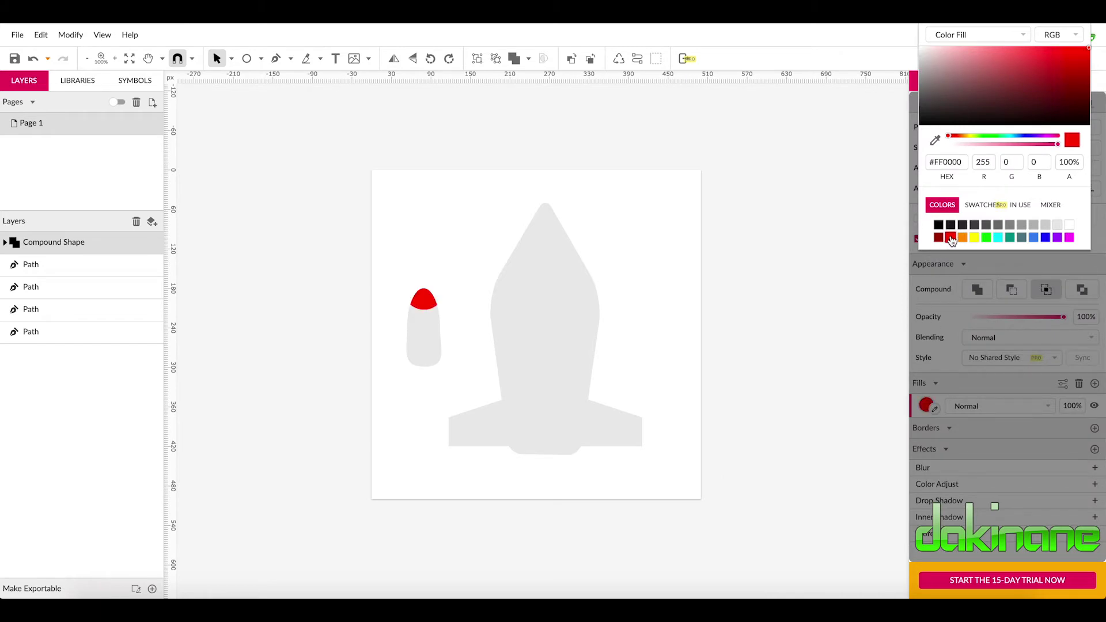
click(470, 338)
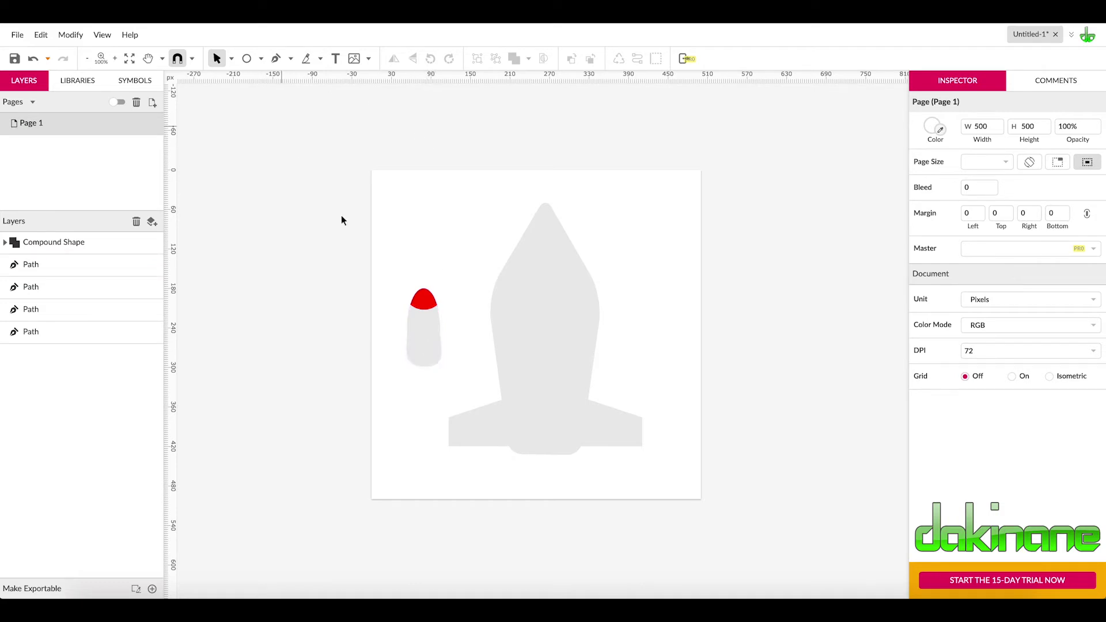
Step: Duplicate the booster body in place and draw a centred wide ellipse about 89 × 45 px over its lower end
click(422, 335)
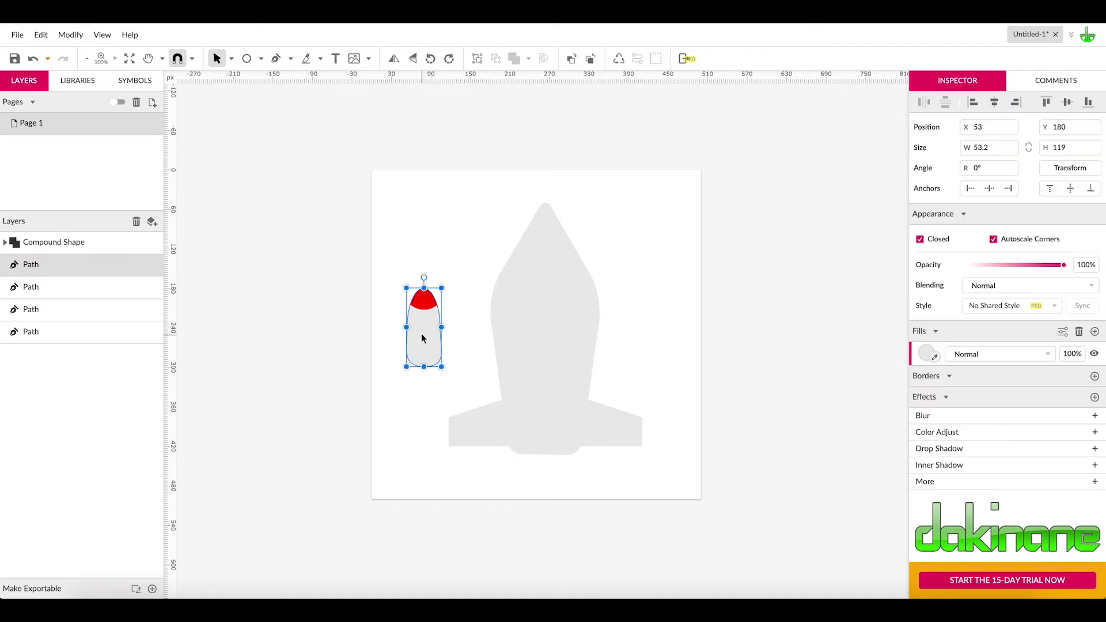
key(ctrl+z)
click(249, 60)
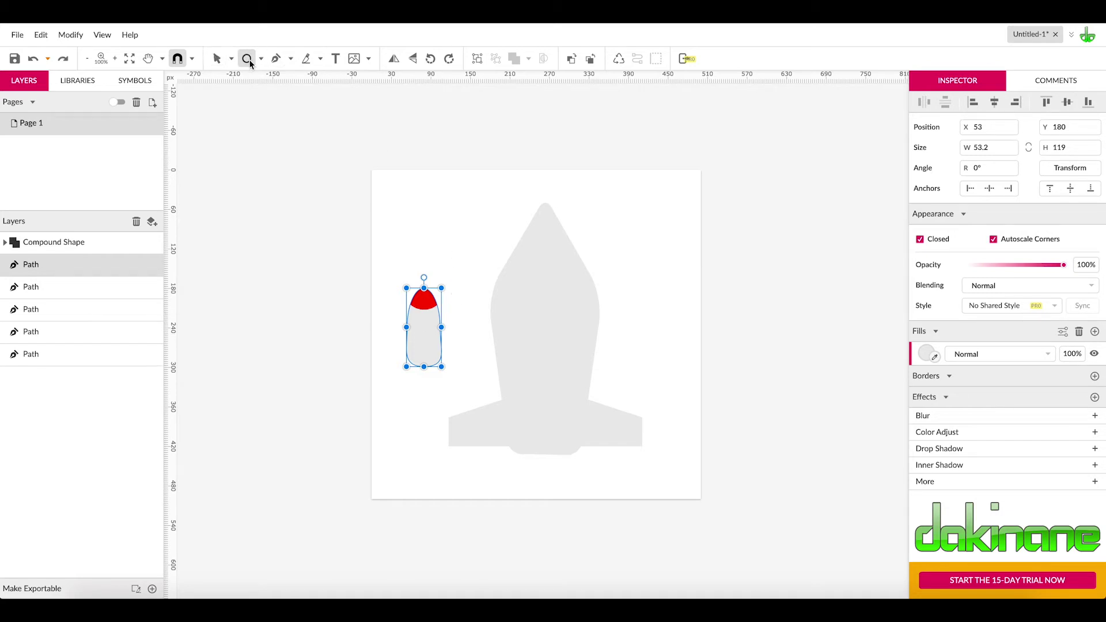
mouse_move(395, 391)
mouse_down()
mouse_move(445, 441)
mouse_move(426, 370)
mouse_up()
click(426, 388)
click(429, 365)
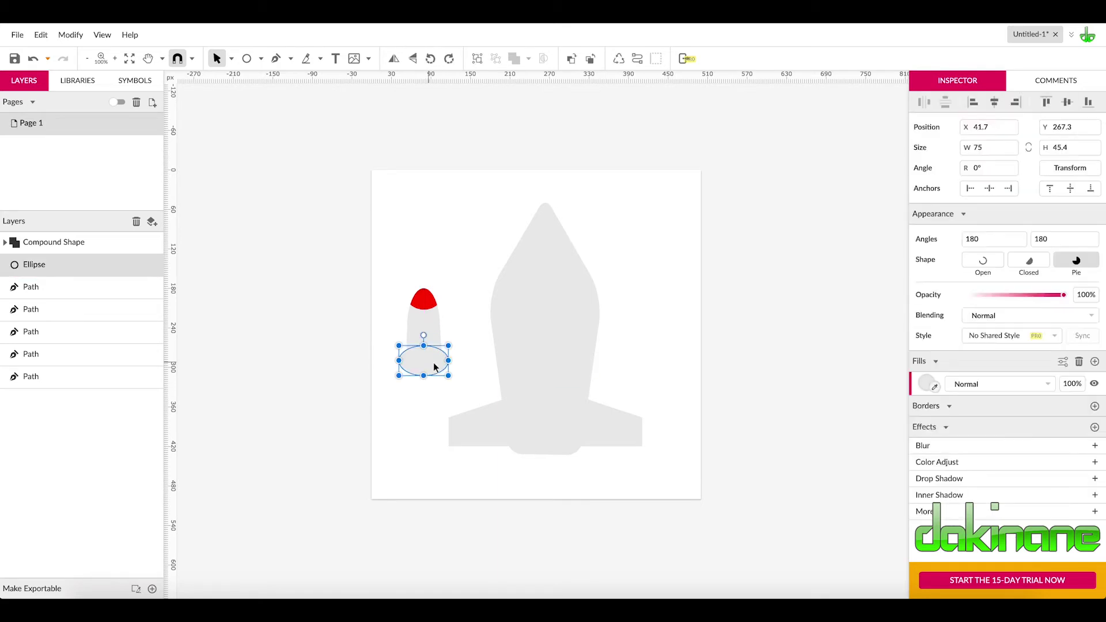
drag(449, 376, 424, 378)
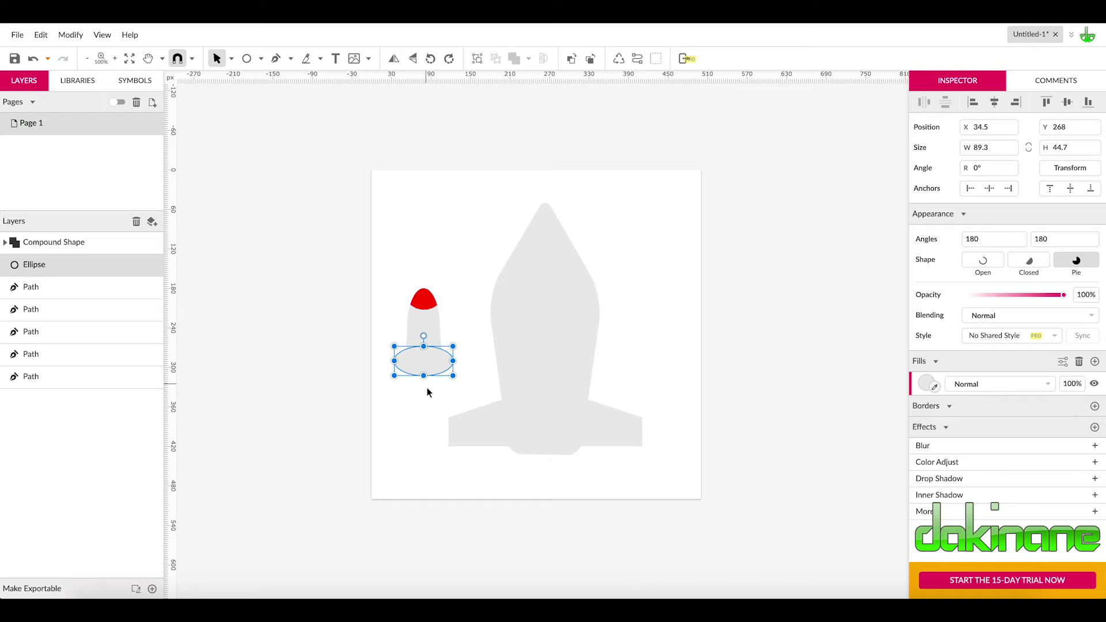
click(428, 392)
Step: Intersect the wide ellipse with the upper booster copy and fill the resulting base with dark grey #747474
click(420, 333)
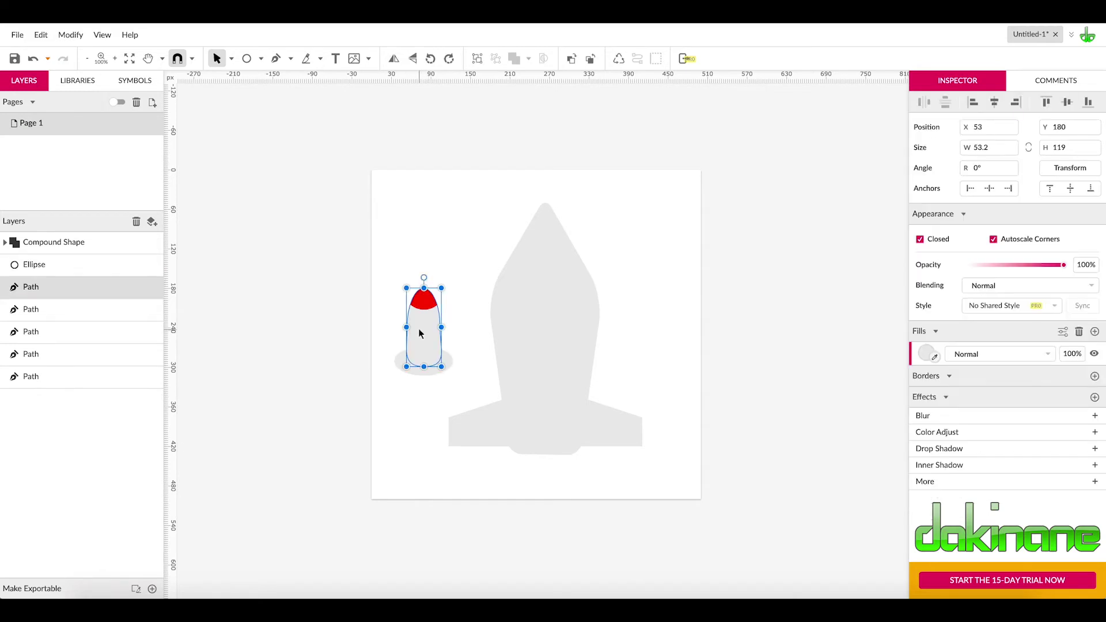
shift+click(451, 370)
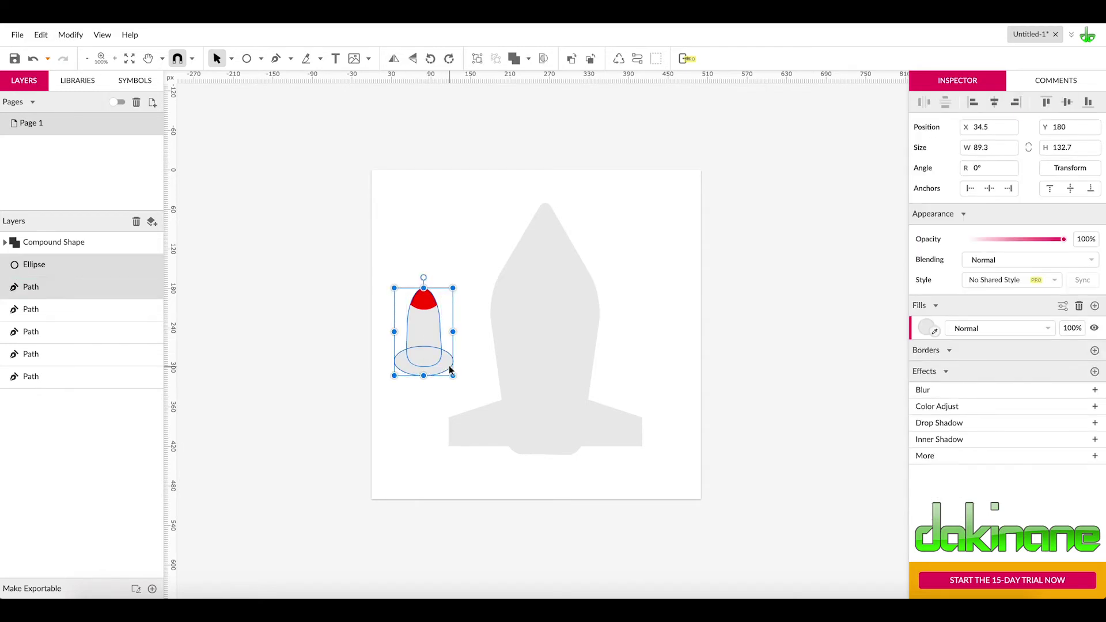
click(529, 59)
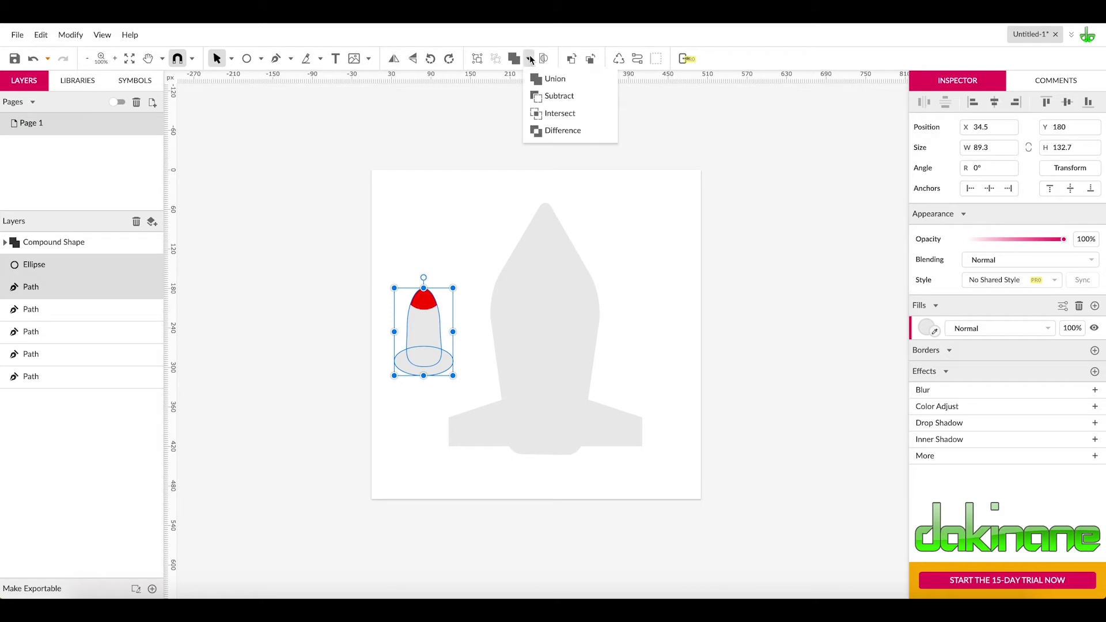
click(544, 114)
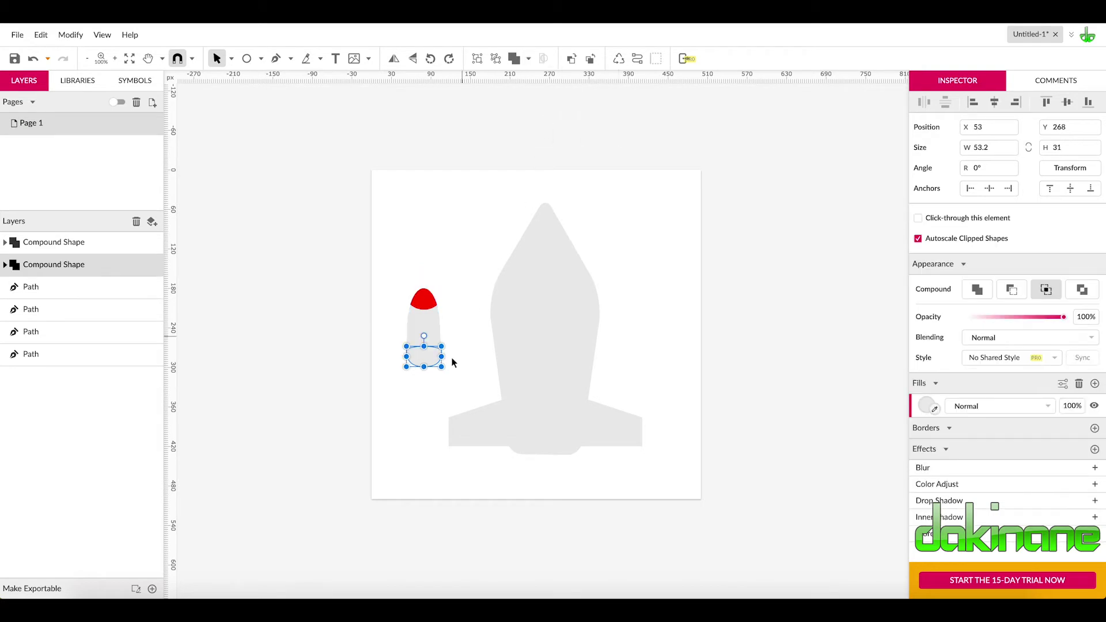
click(924, 407)
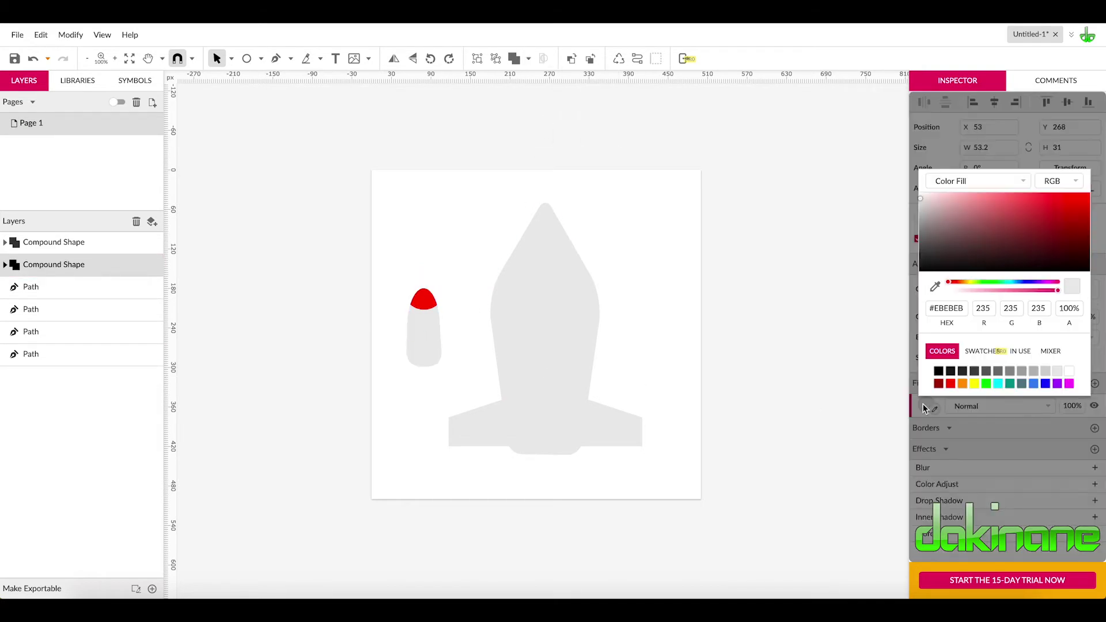
click(998, 371)
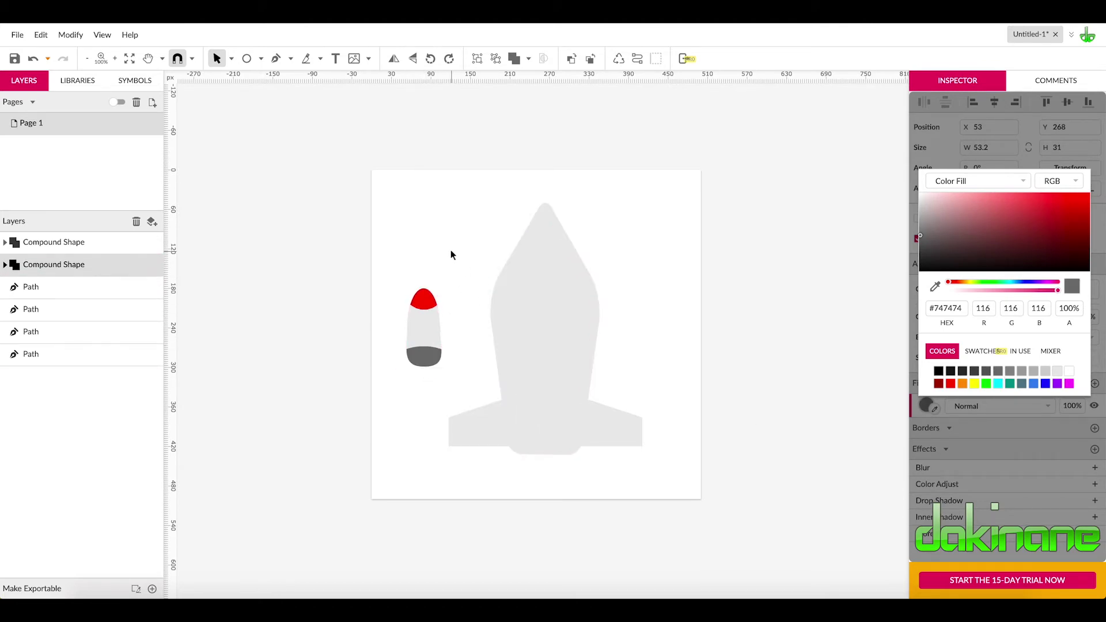
Step: Fill the booster body between the red nose cap and dark grey base with white #FFFFFF
click(424, 355)
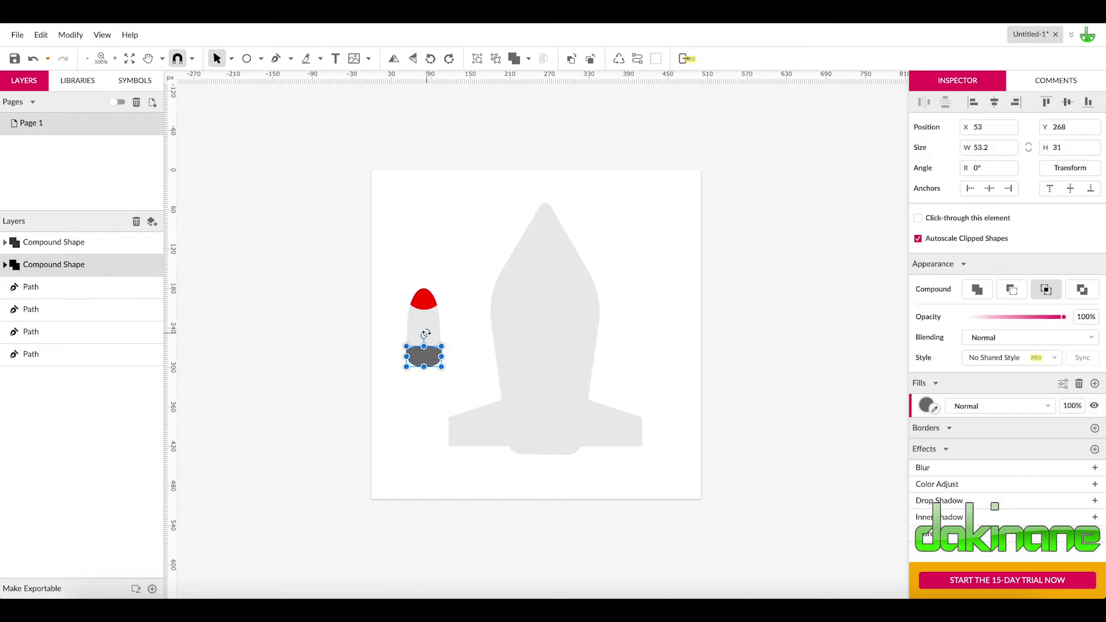
click(470, 298)
click(421, 324)
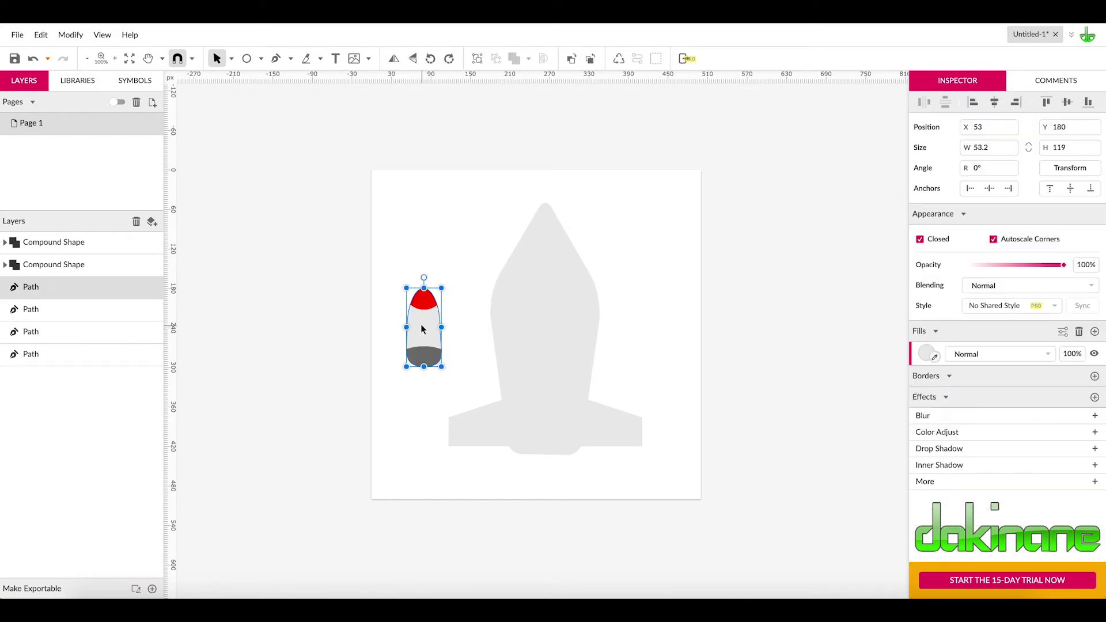
click(926, 353)
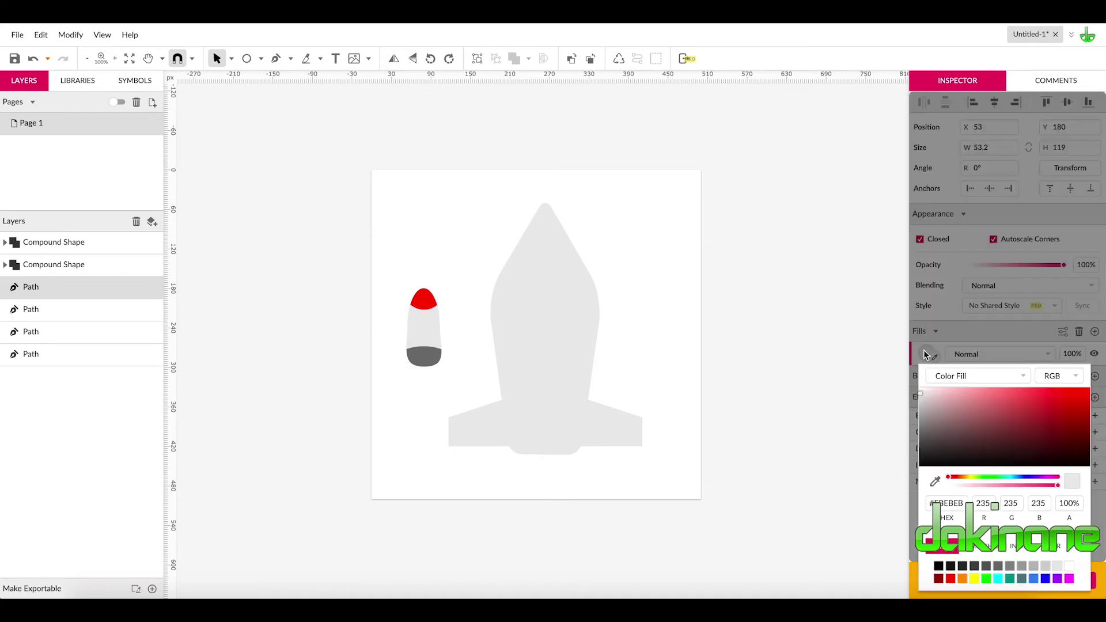
click(1069, 567)
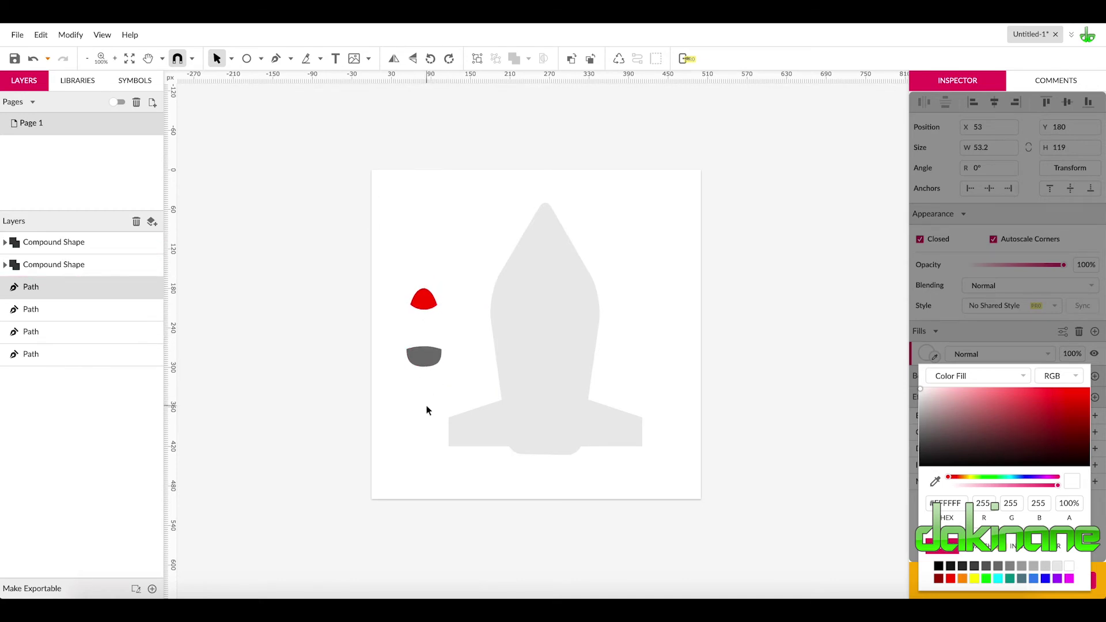
click(423, 327)
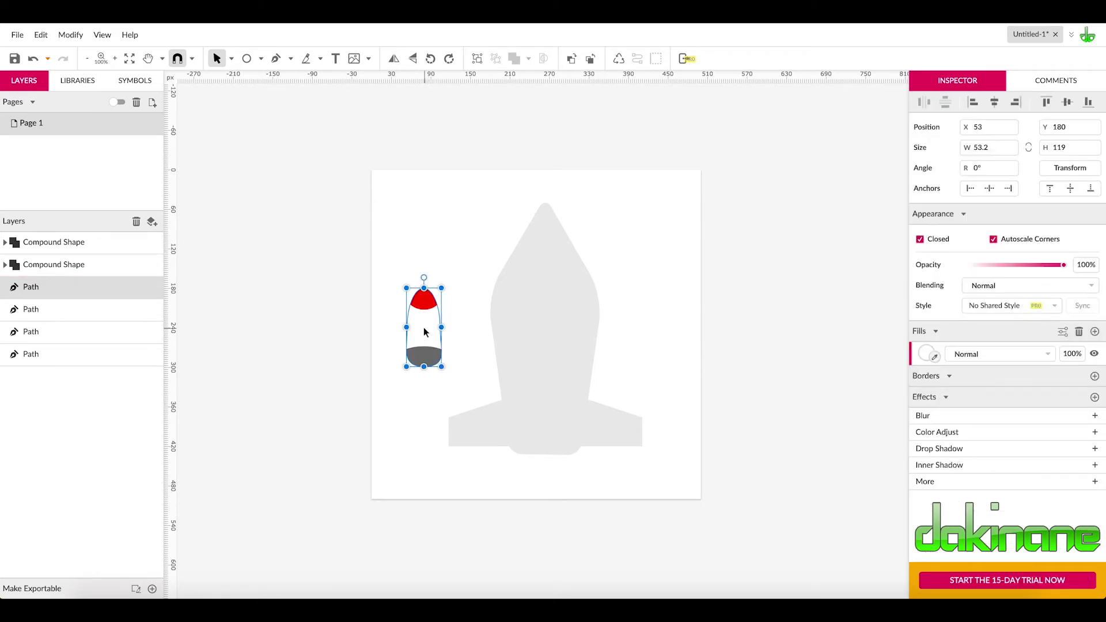
Step: Duplicate the white booster body in place and activate the Knife tool for slicing the copy
key(ctrl+z)
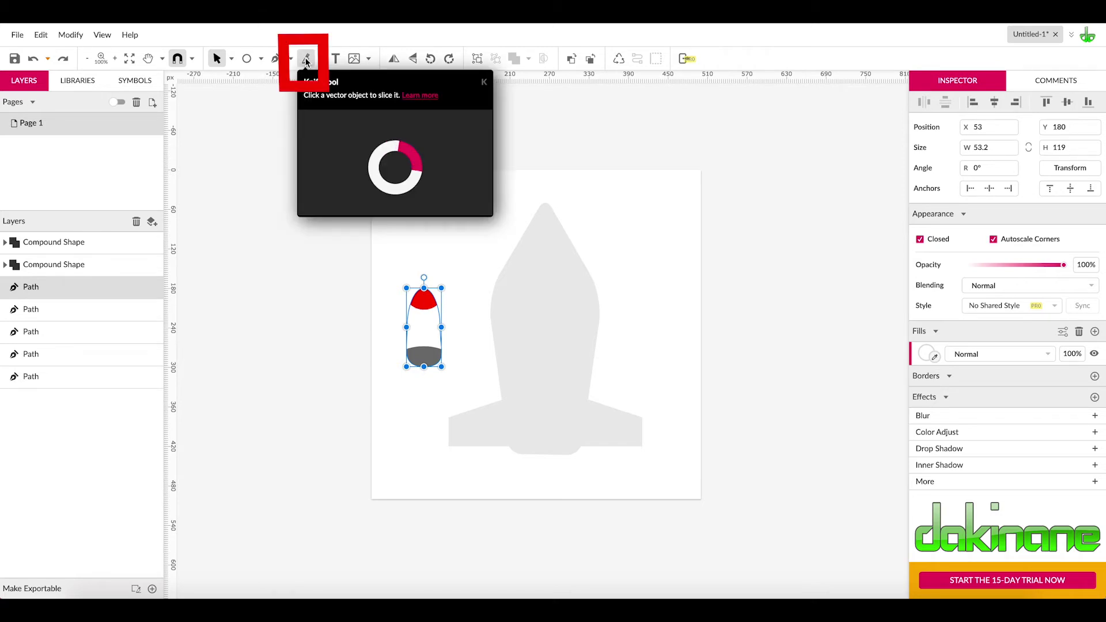
click(231, 59)
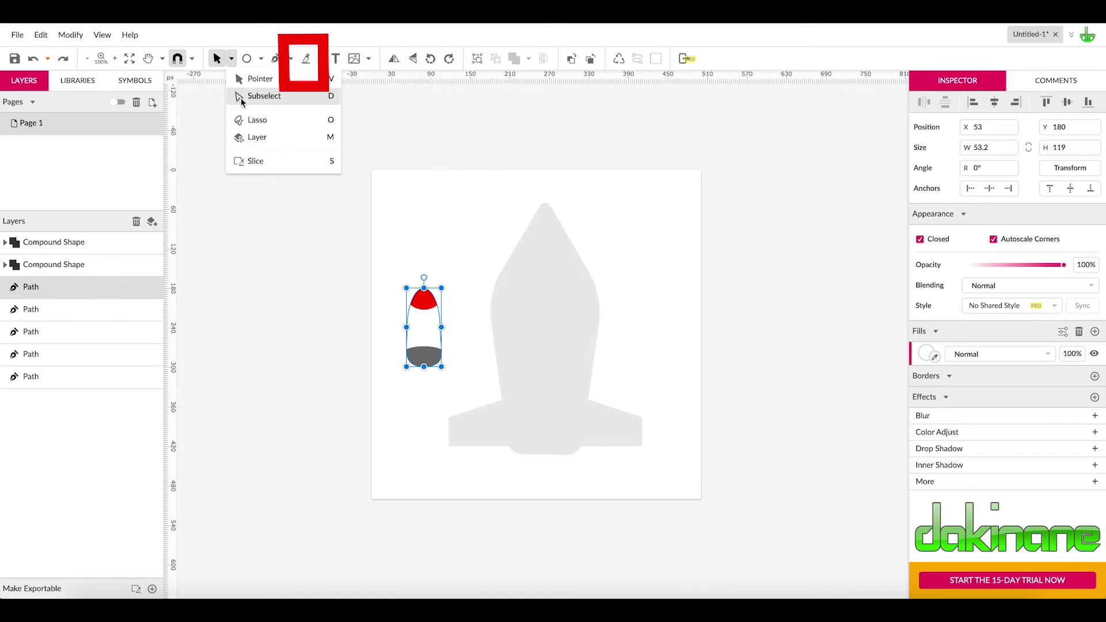
click(263, 95)
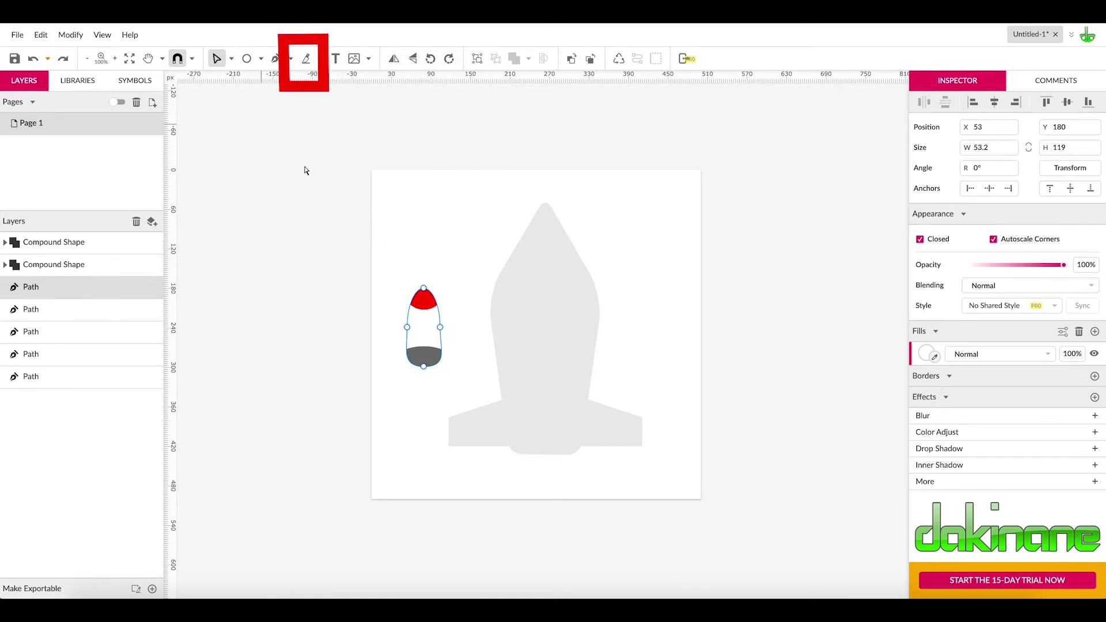
click(306, 58)
click(424, 286)
drag(426, 328, 425, 381)
key(ctrl+d)
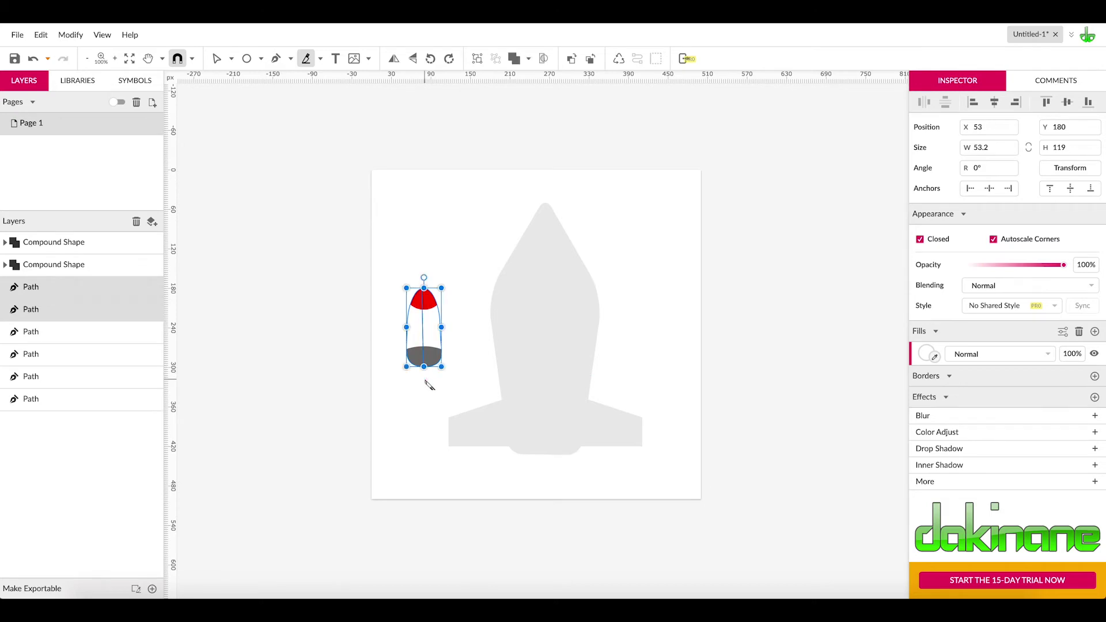
key(ctrl+z)
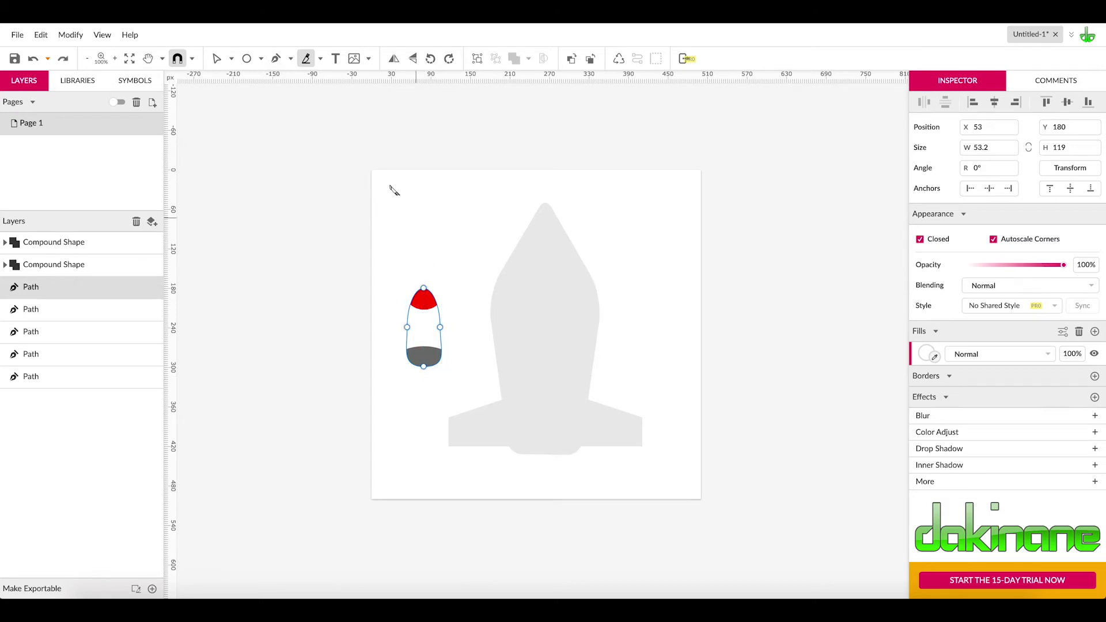
Step: Slice the booster body copy vertically down its centre line and delete its left half
click(424, 288)
drag(424, 336, 425, 380)
key(ctrl+d)
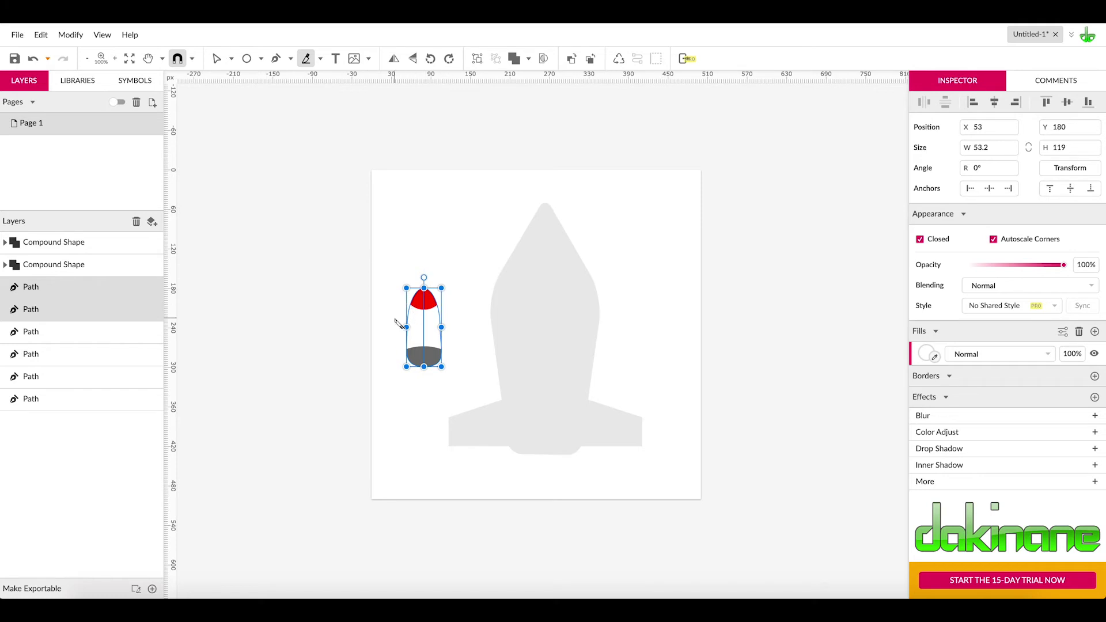
click(232, 59)
click(241, 77)
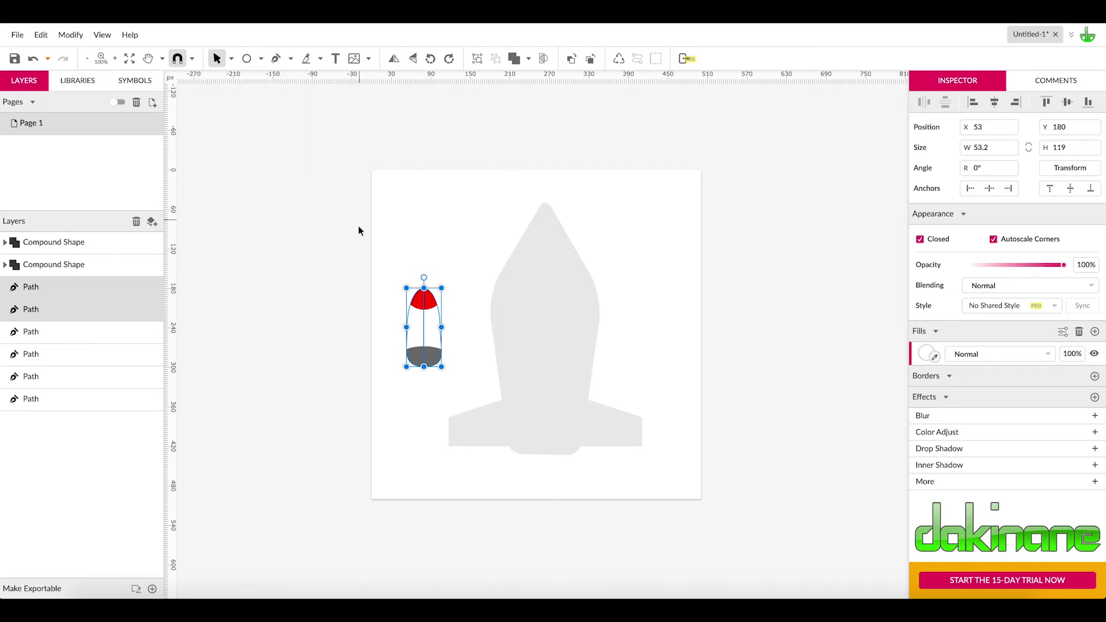
click(401, 202)
click(416, 313)
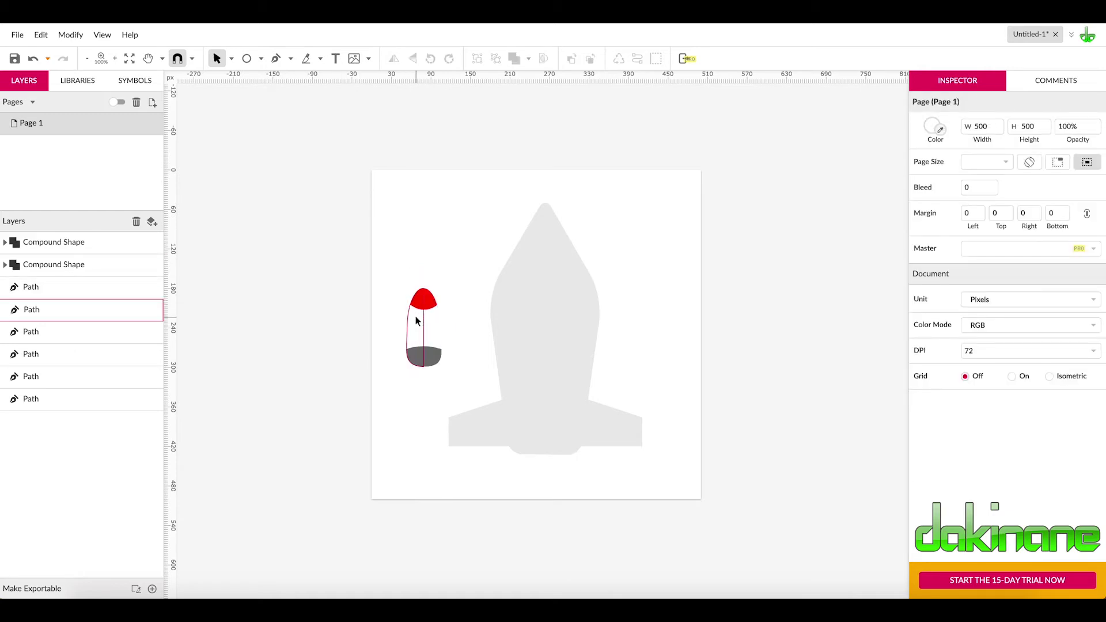
key(Delete)
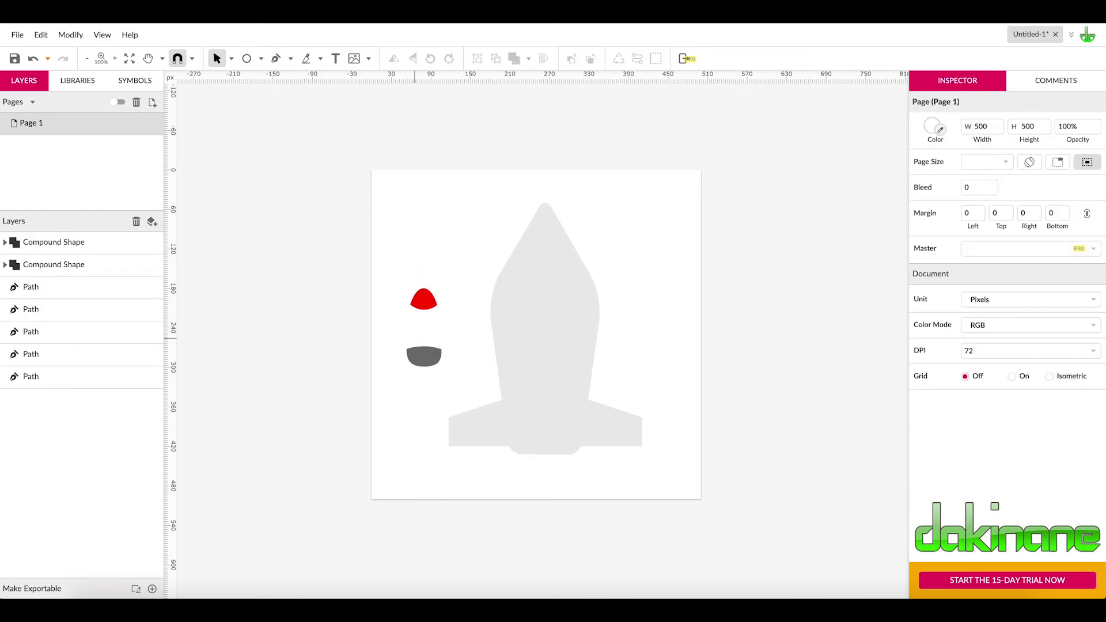
Step: Fill the remaining right half with near-black #171717 and bring it in front of the nose cap and base
click(432, 331)
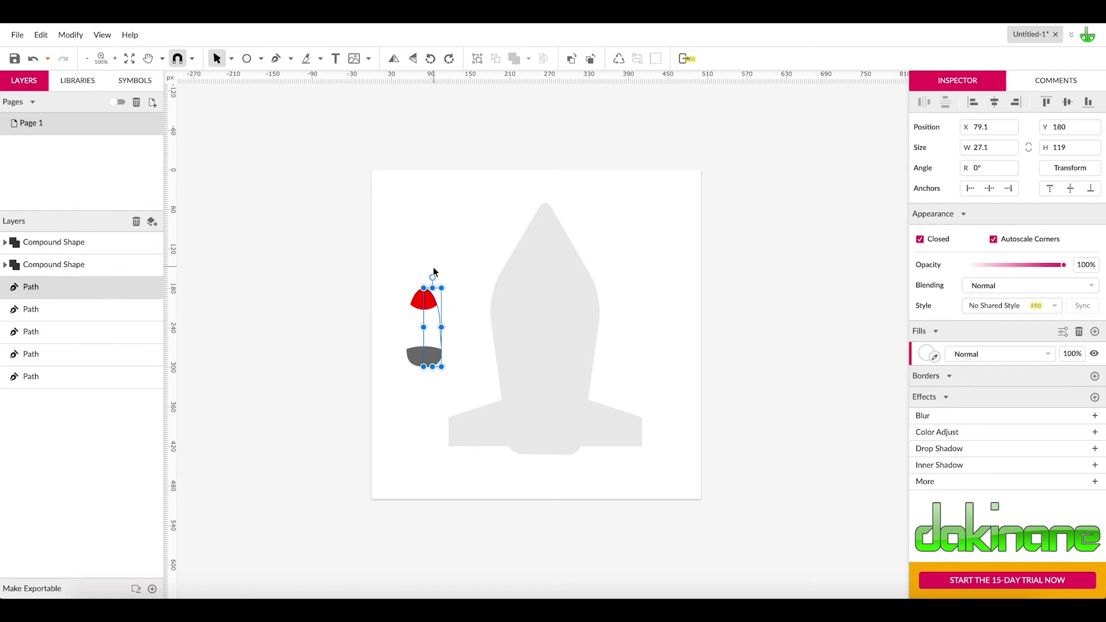
click(929, 354)
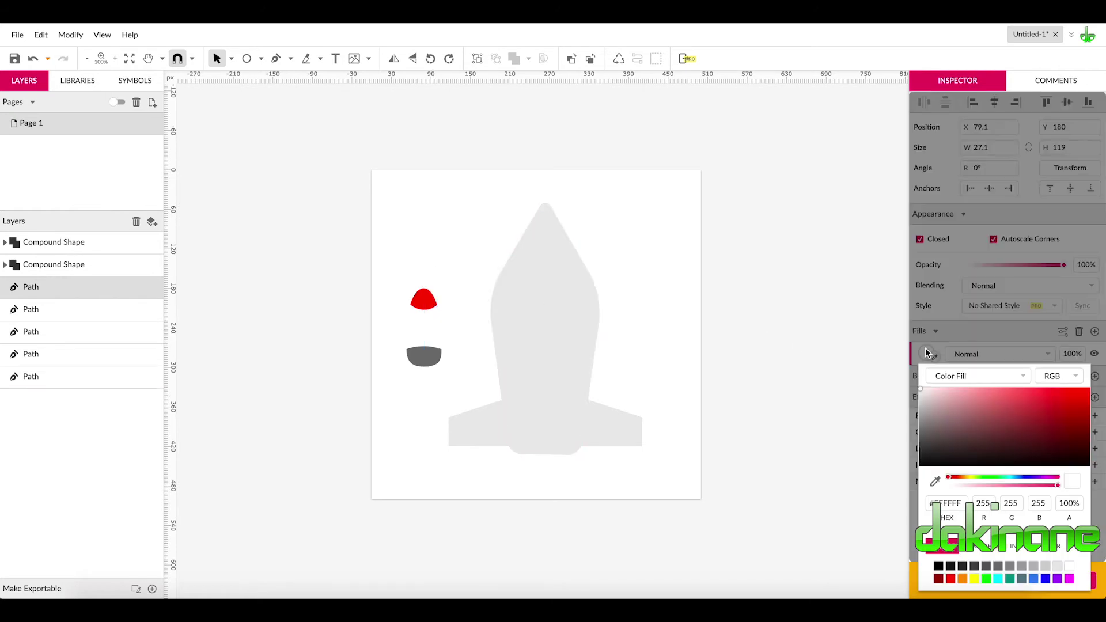
click(923, 460)
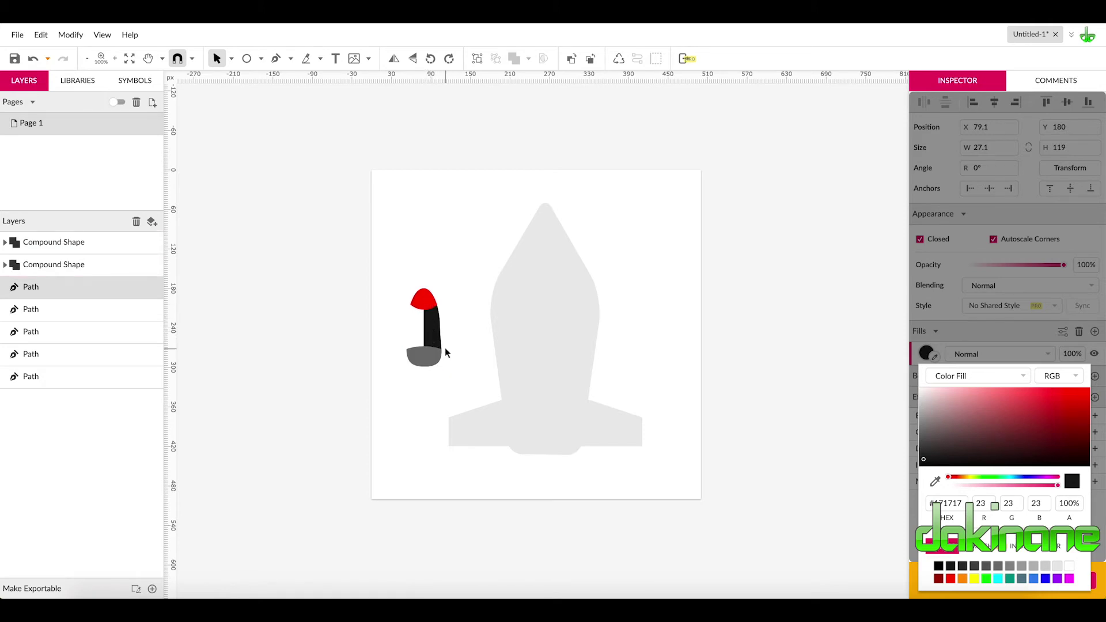
key(ctrl+bracketright)
key(ctrl+bracketright)
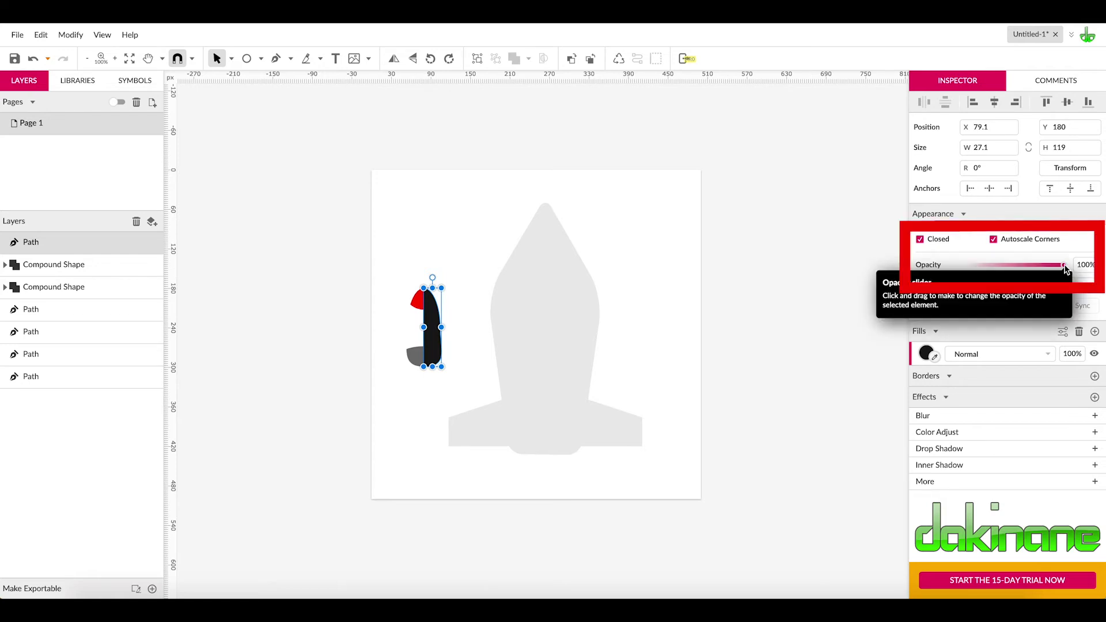
Step: Reduce the dark half's opacity to 23% so it works as the booster's shading
drag(1065, 268, 1002, 265)
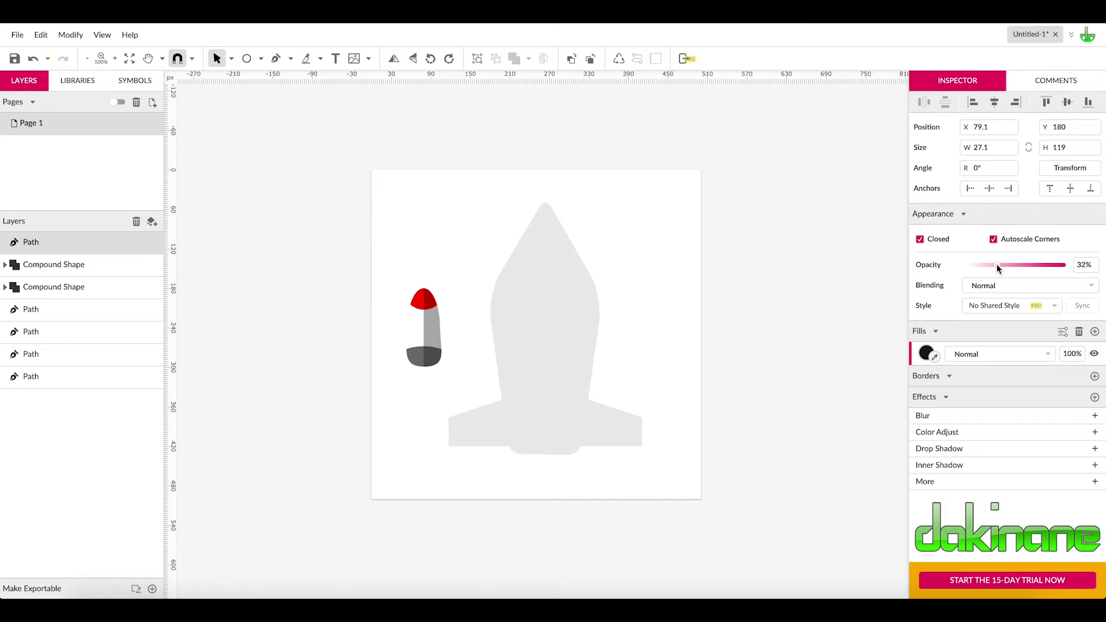
drag(997, 265, 568, 334)
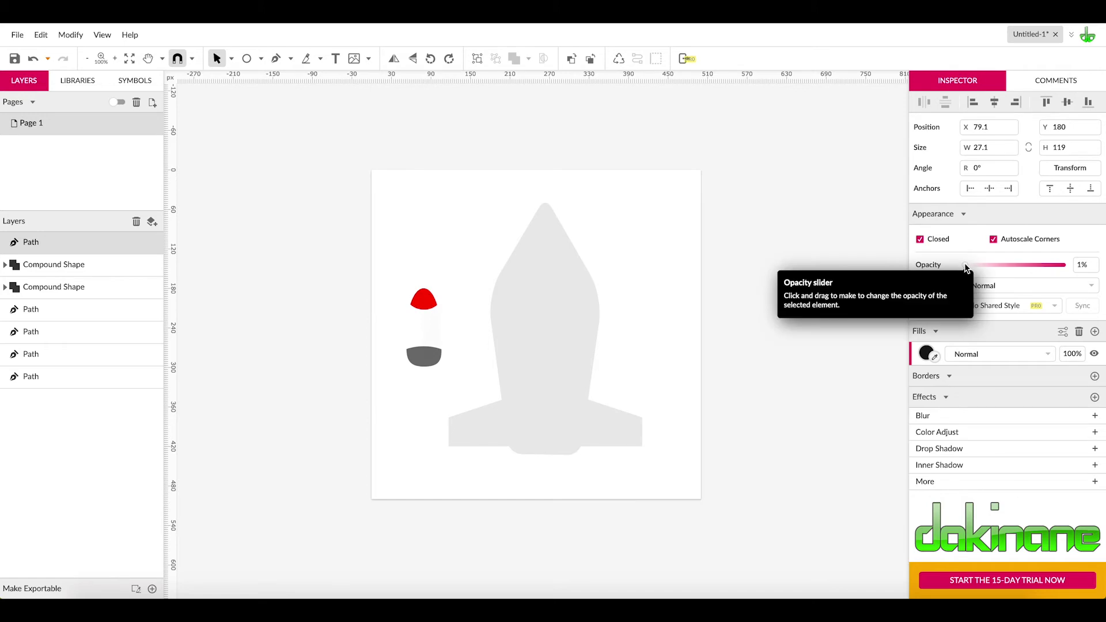
drag(966, 268, 987, 266)
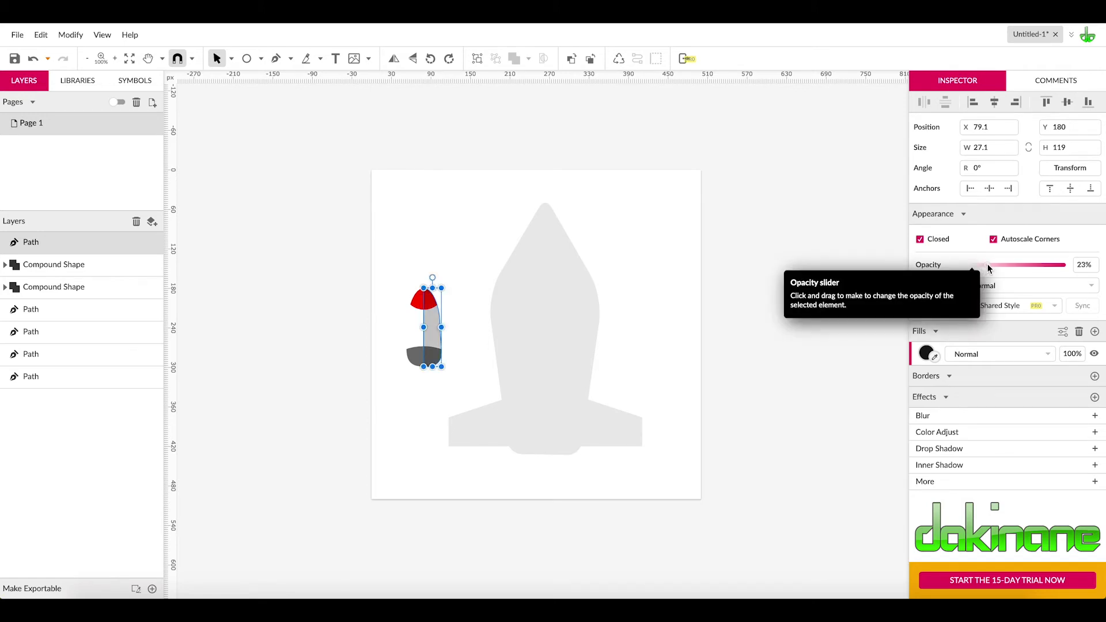
Step: Group the booster's body, nose cap, base and shading into one object
drag(396, 253, 453, 390)
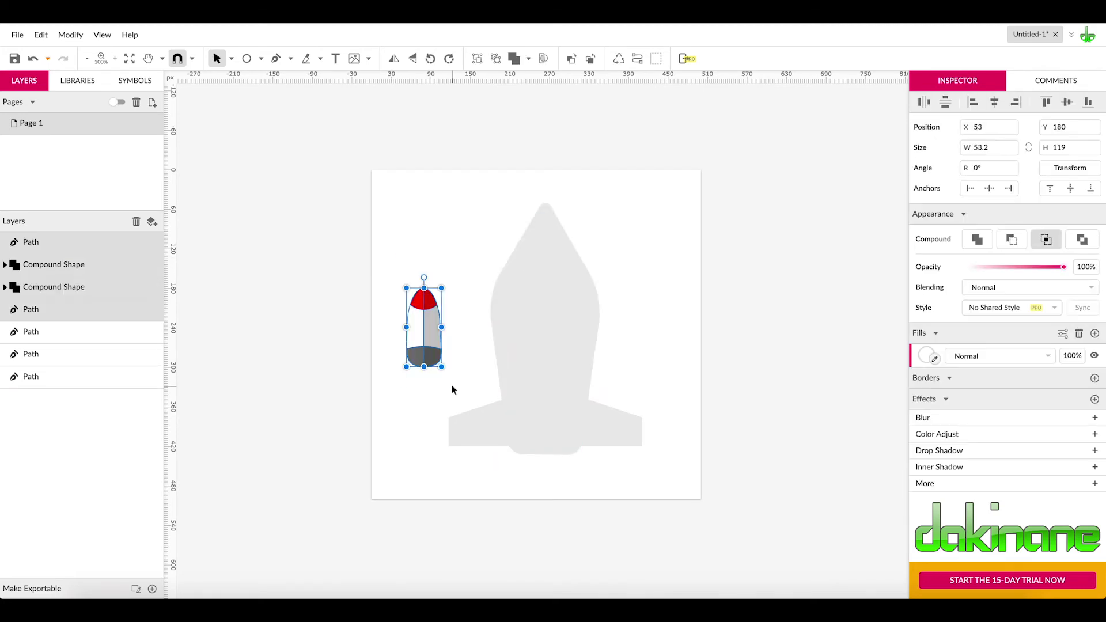
right_click(418, 318)
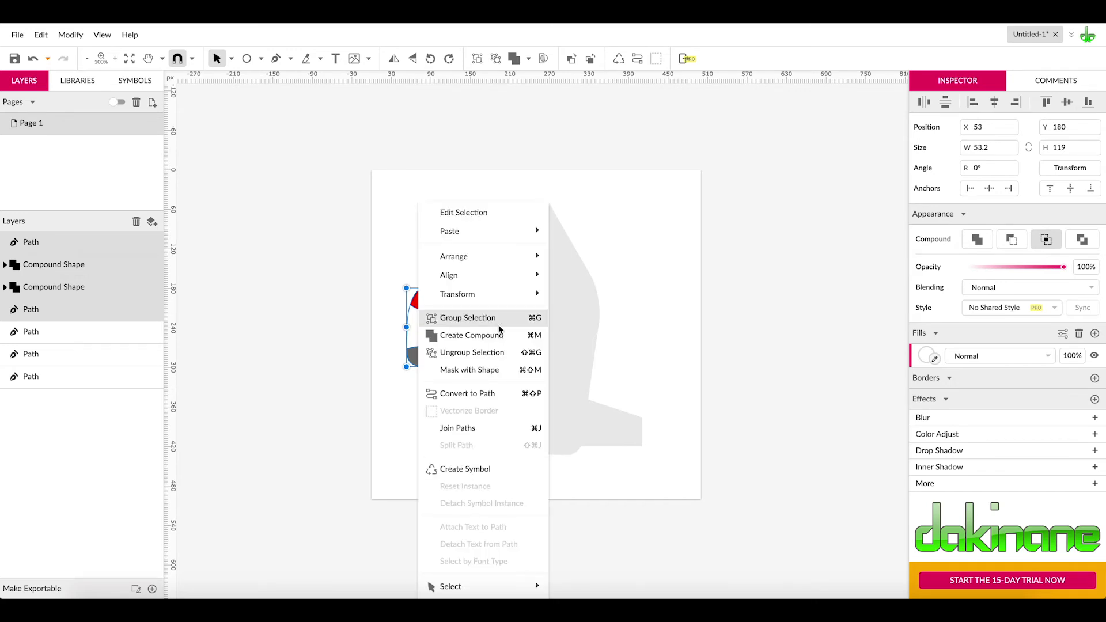
click(450, 321)
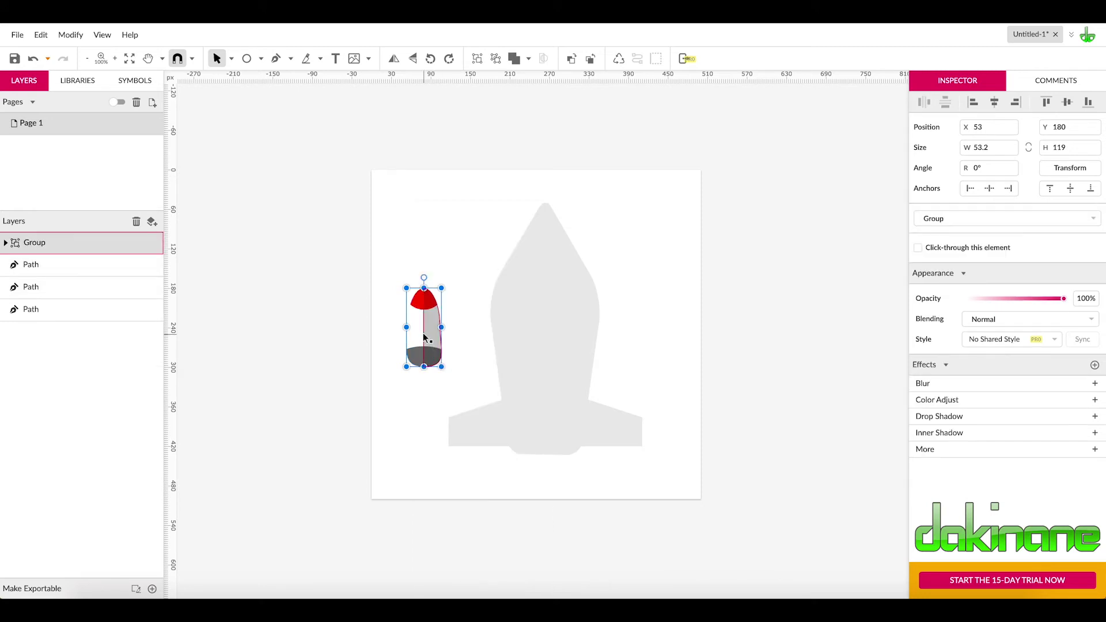
Step: Duplicate the booster group and place one booster on each fin's outer end, the left one at X 83, Y 322
right_click(423, 333)
click(407, 232)
click(426, 311)
key(ctrl+d)
drag(426, 319, 648, 413)
drag(423, 326, 442, 417)
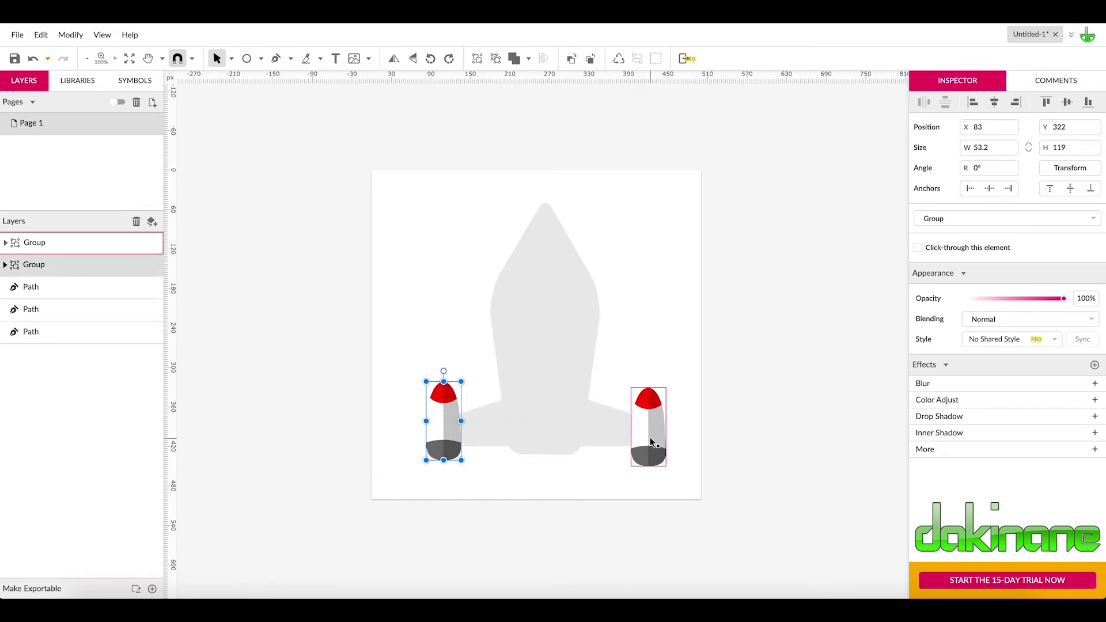
drag(650, 437, 643, 433)
click(661, 346)
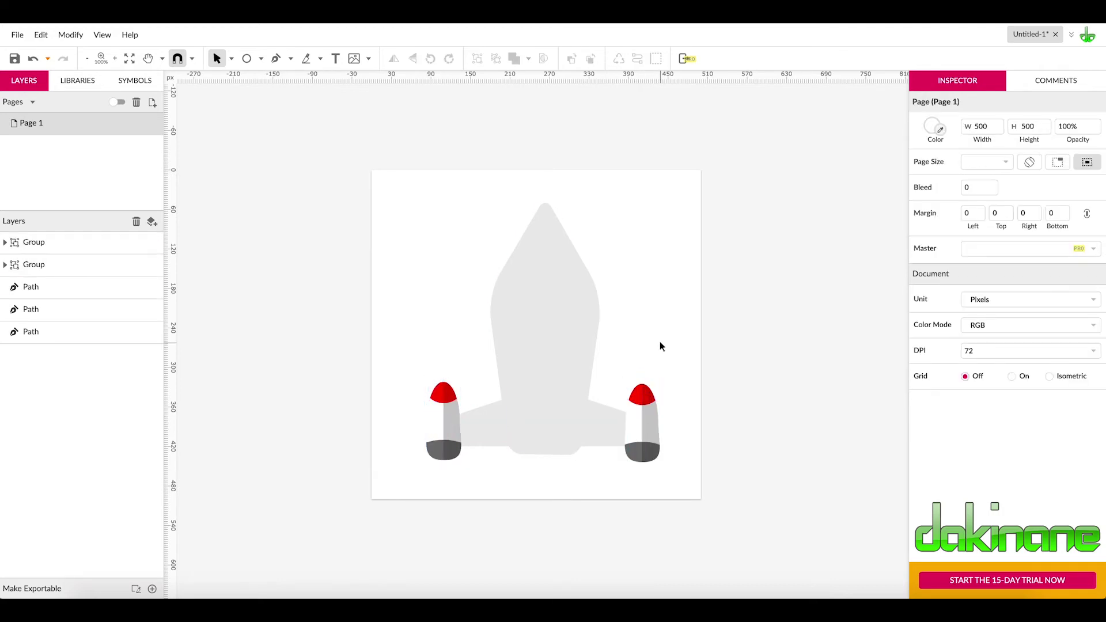
Step: Fill both rocket fins with red #FF0000
click(604, 428)
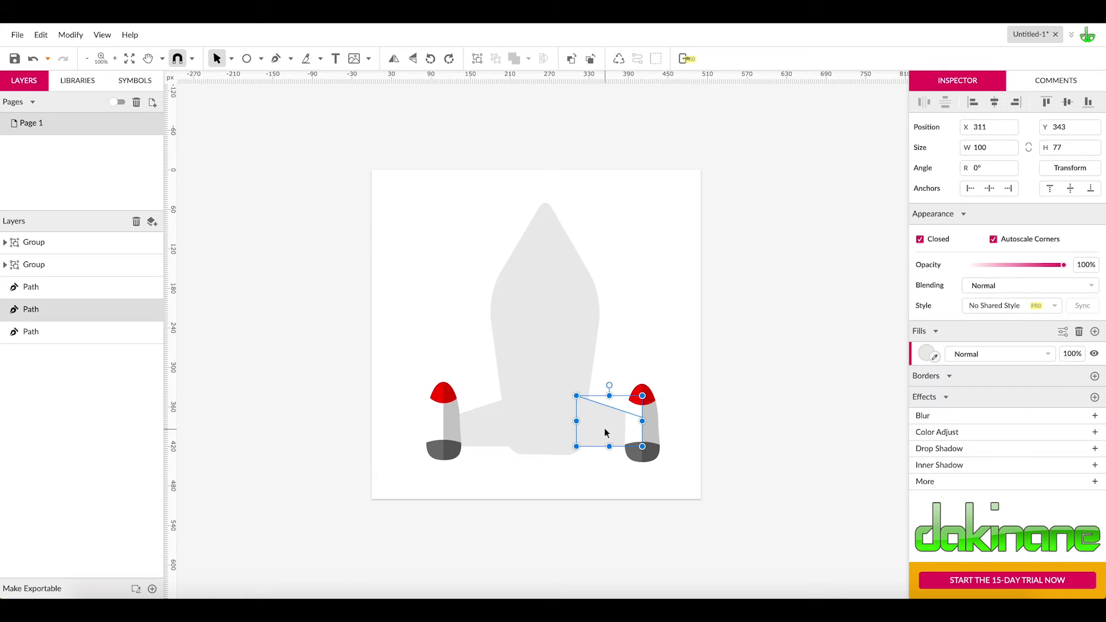
click(926, 354)
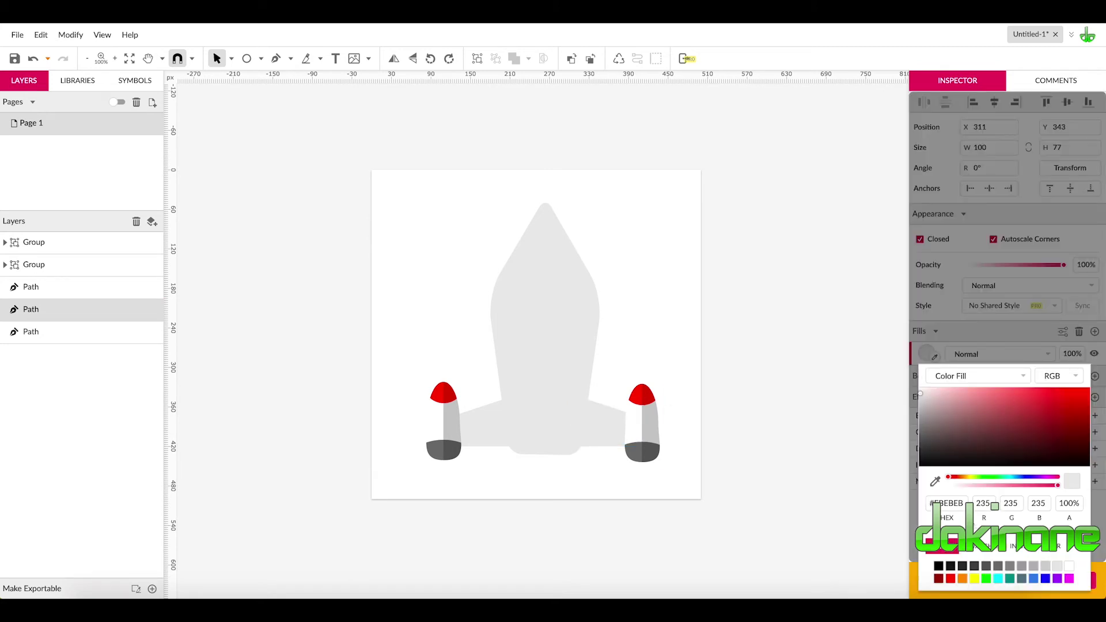
click(950, 579)
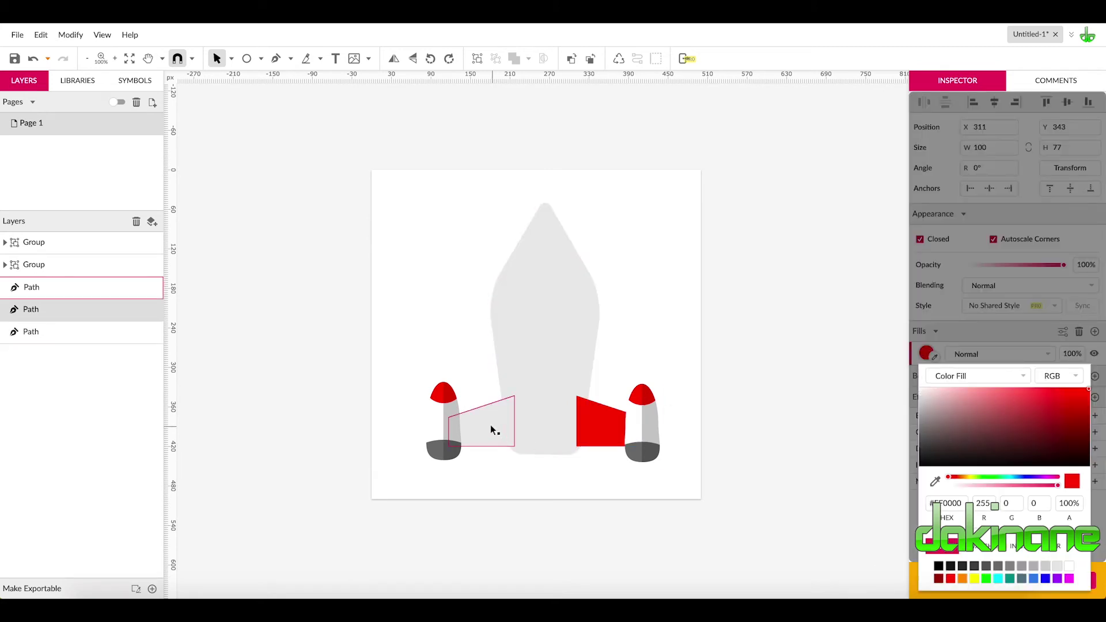
click(490, 424)
click(930, 352)
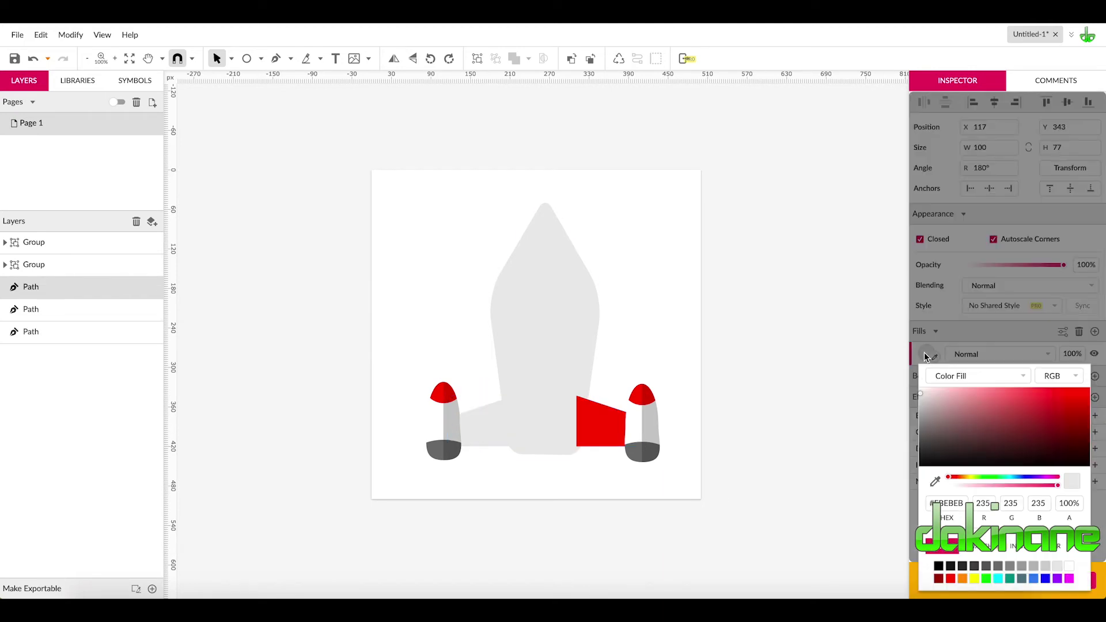
click(951, 578)
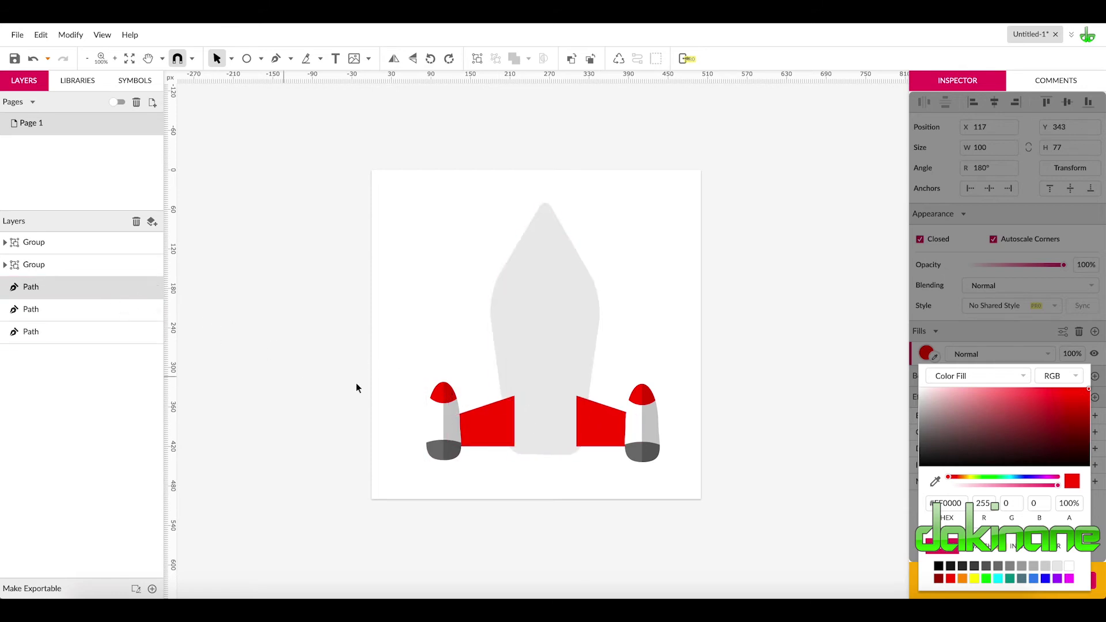
Step: Move both red fins behind the rocket's main body in the stacking order
click(493, 431)
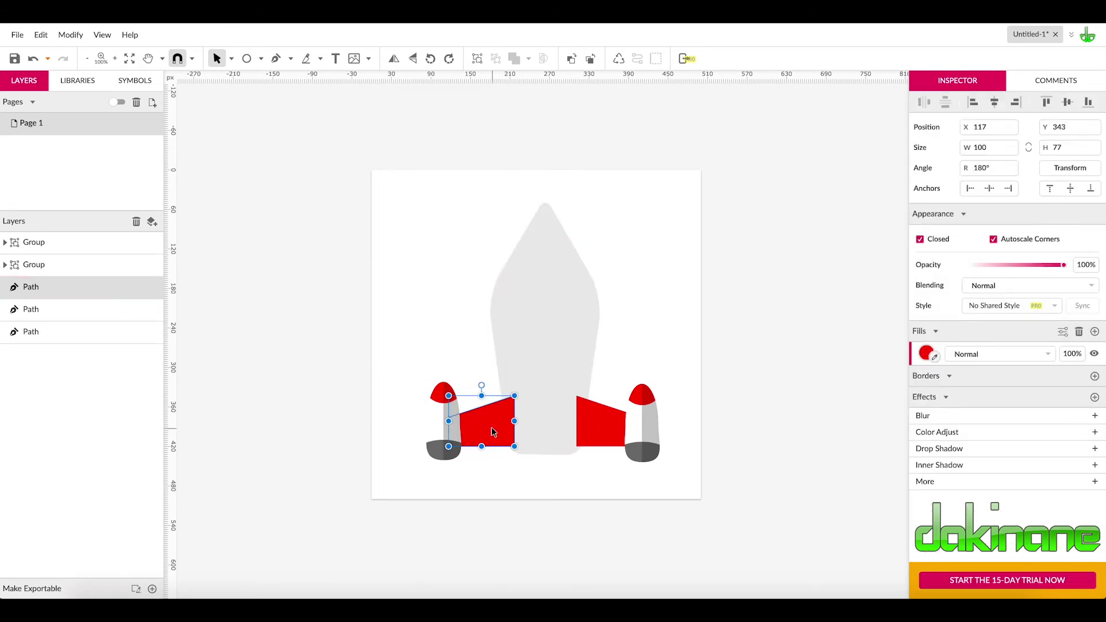
drag(93, 288, 99, 350)
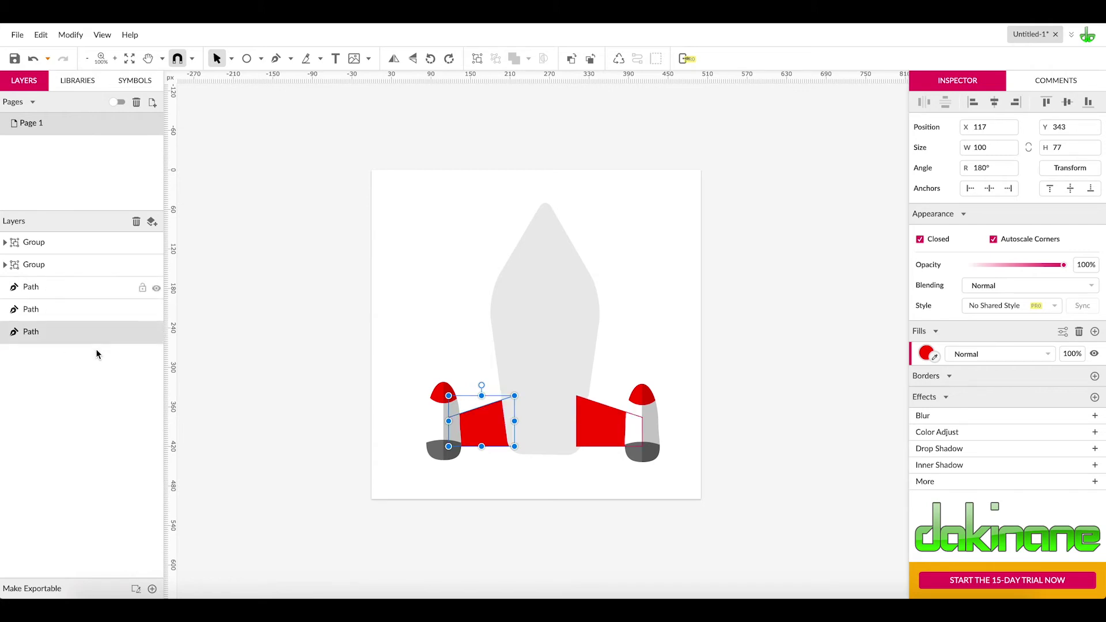
click(599, 424)
drag(102, 289, 95, 341)
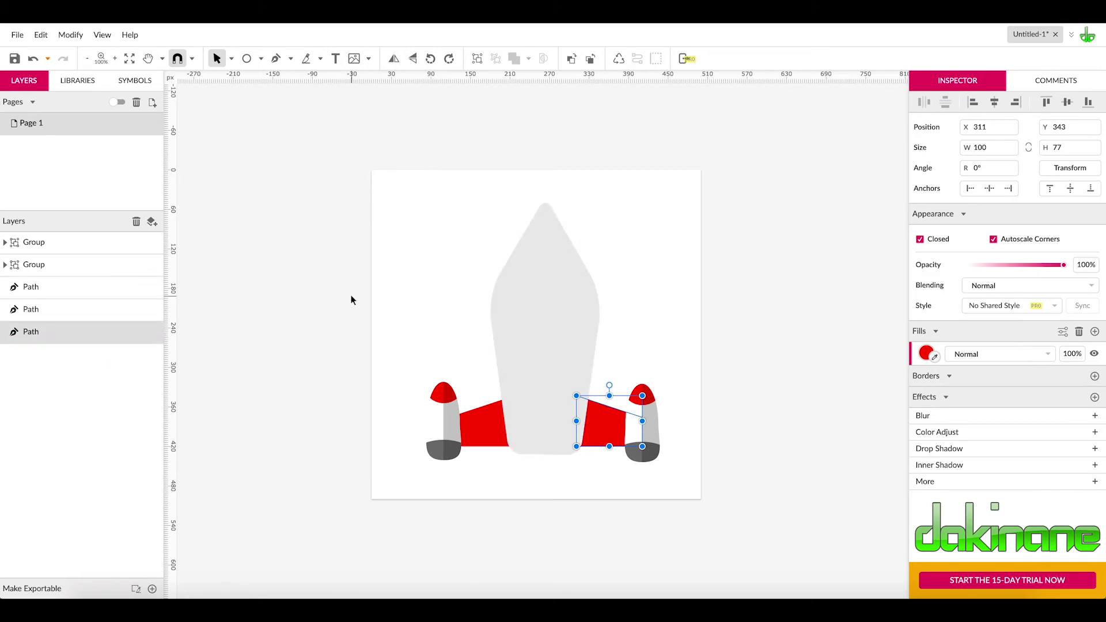
click(437, 274)
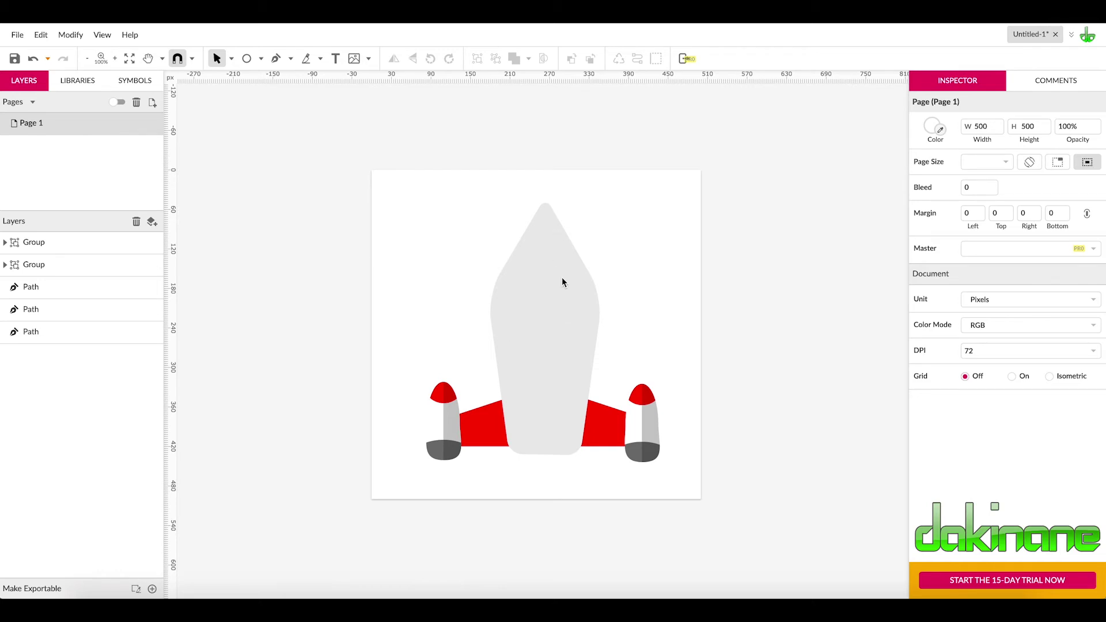
Step: Duplicate the rocket's light gray main body in place
click(548, 309)
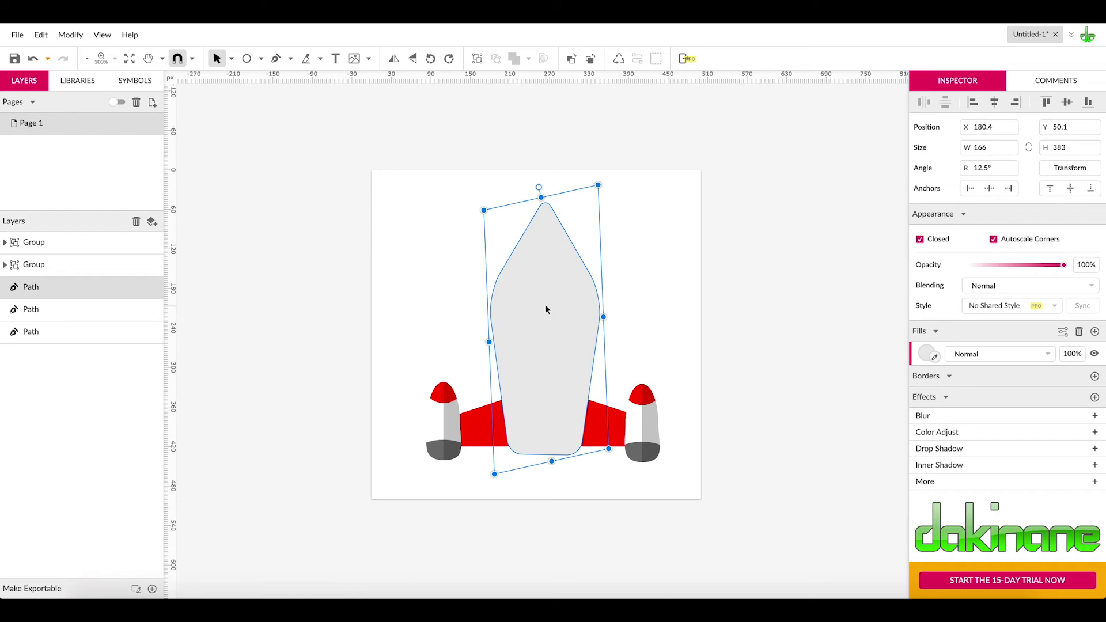
key(ctrl+z)
click(625, 286)
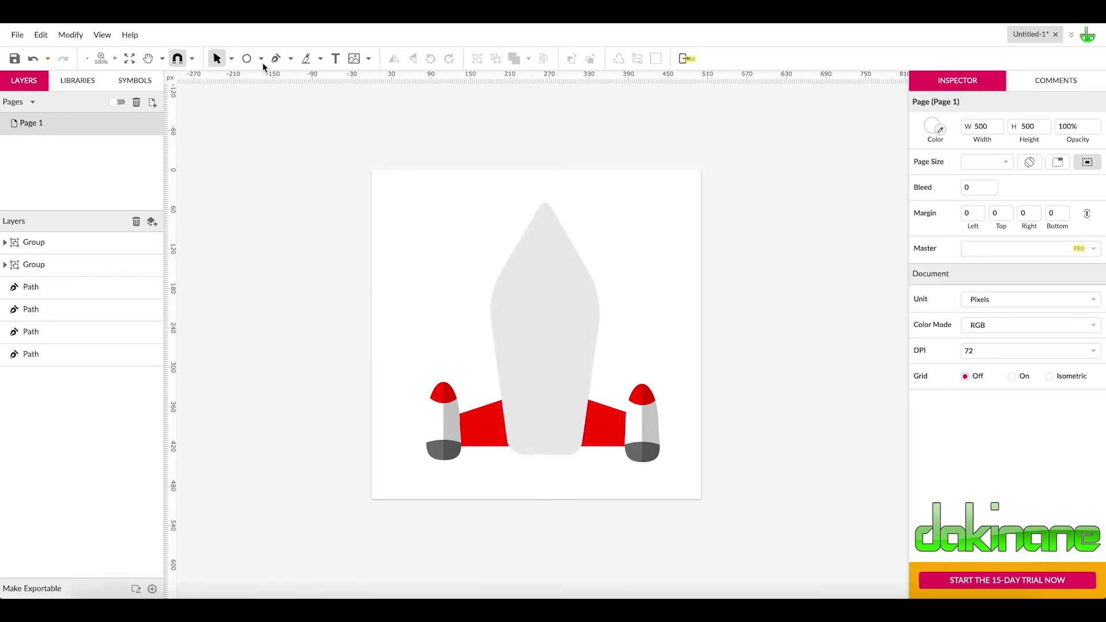
Step: Draw an ellipse about 144 × 92 px over the rocket's tip and intersect it with the top body copy
click(246, 58)
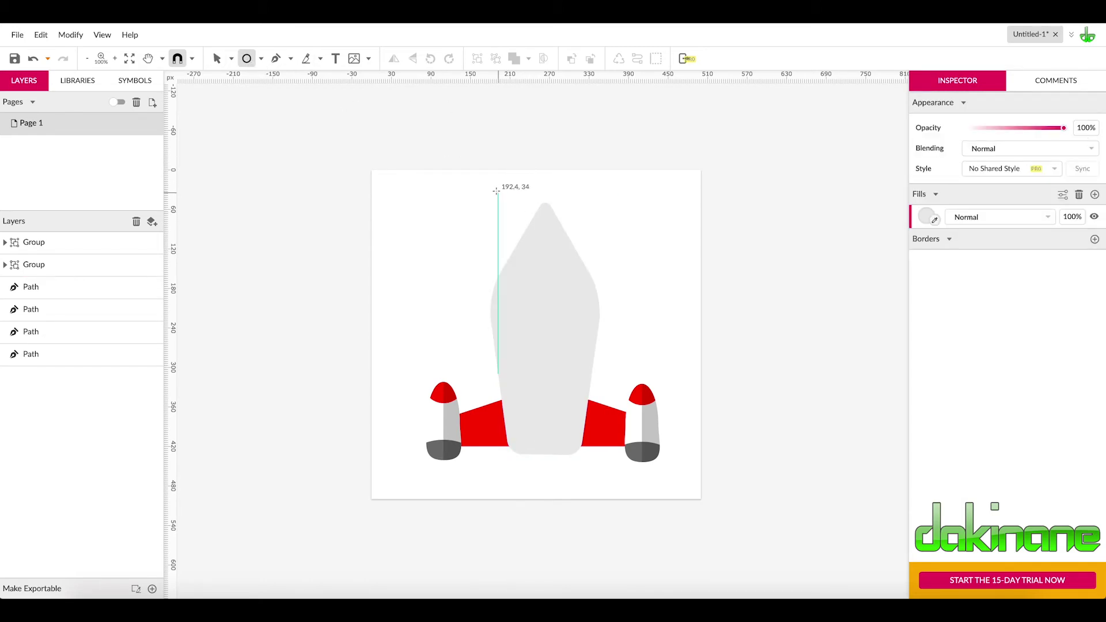
mouse_move(494, 186)
mouse_down()
mouse_move(589, 246)
mouse_move(548, 216)
mouse_up()
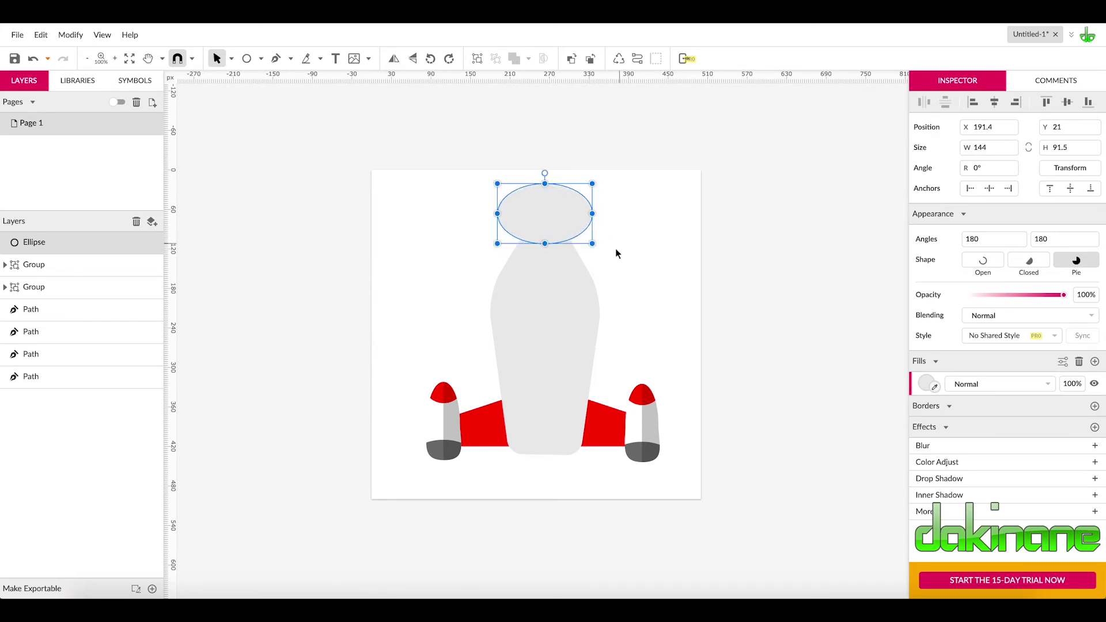
shift+click(547, 290)
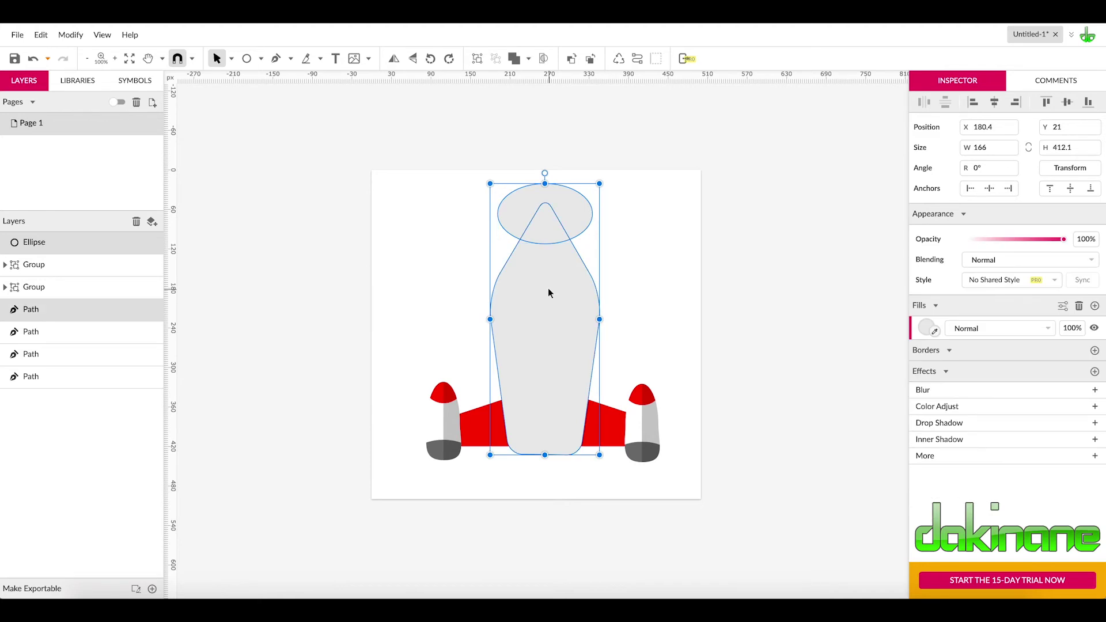
click(528, 59)
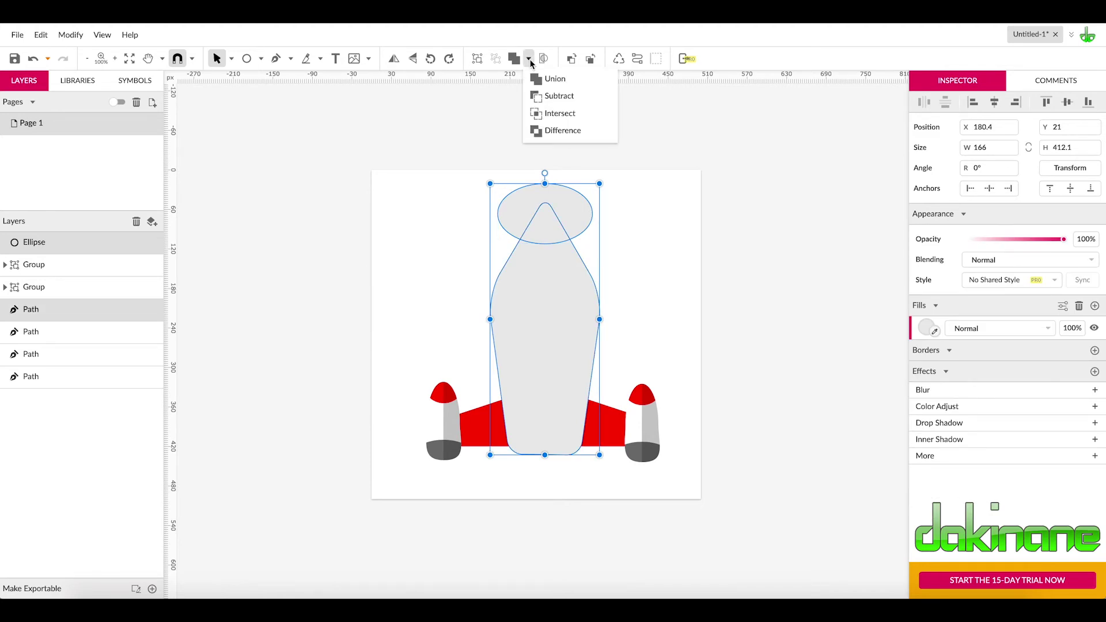
click(549, 114)
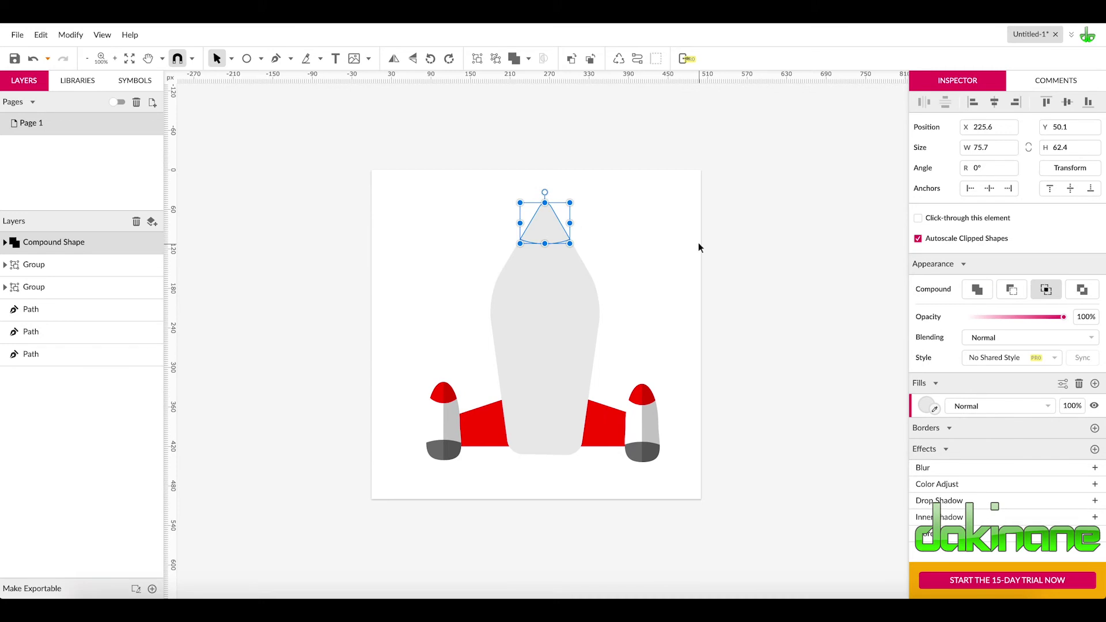
Step: Fill the intersected nose cap with red #FF0000
click(927, 408)
click(951, 383)
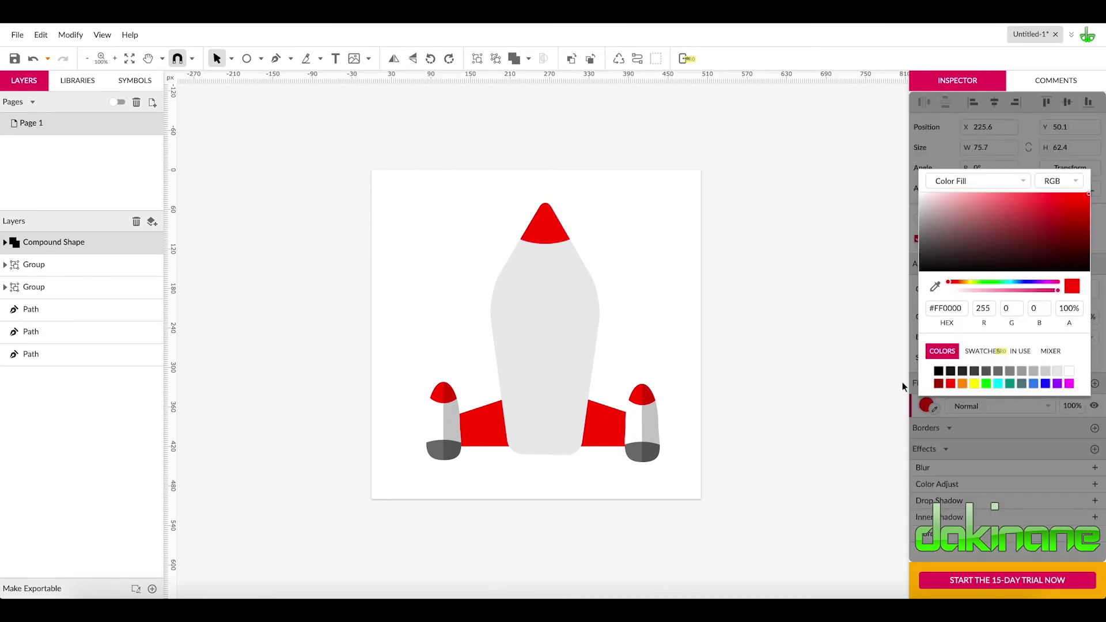
click(659, 331)
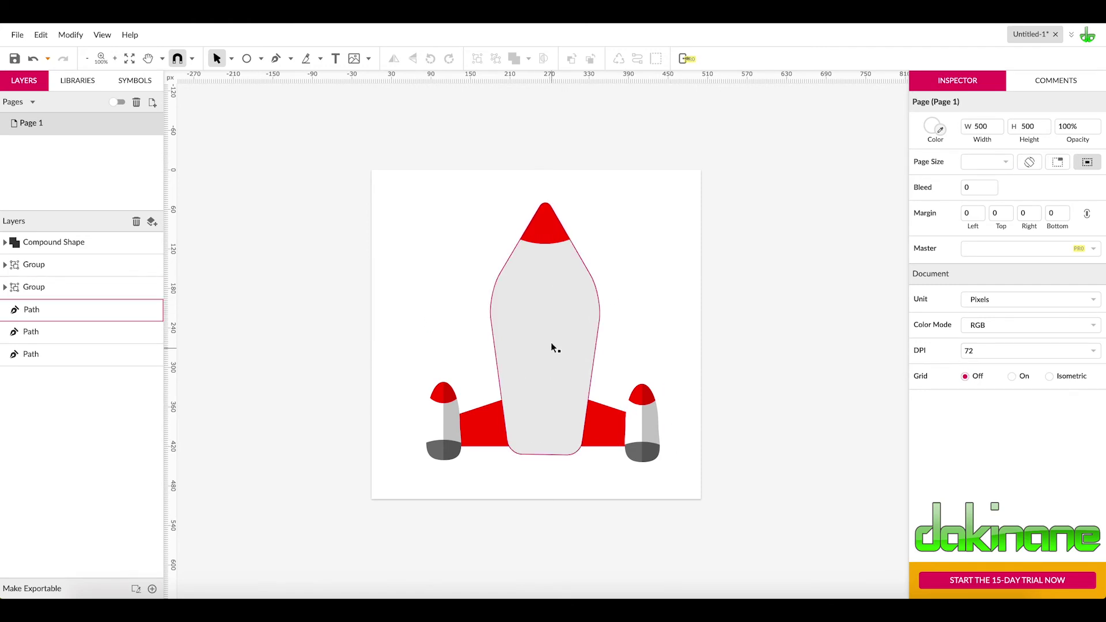
Step: Make another in-place copy of the main body below the red nose cap
click(544, 311)
key(ctrl+d)
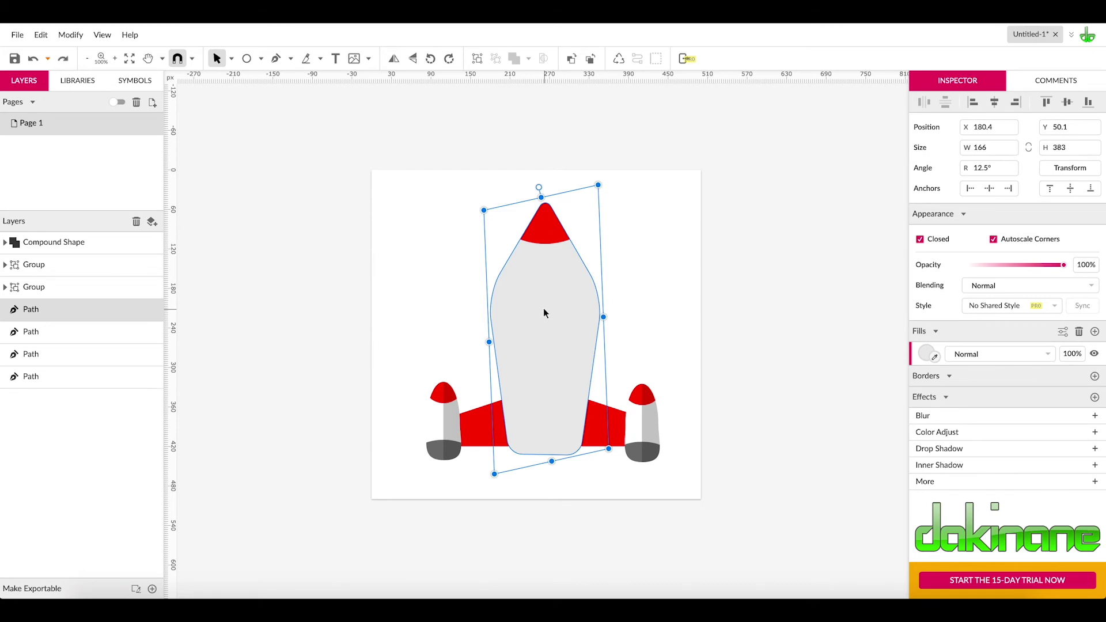
click(634, 301)
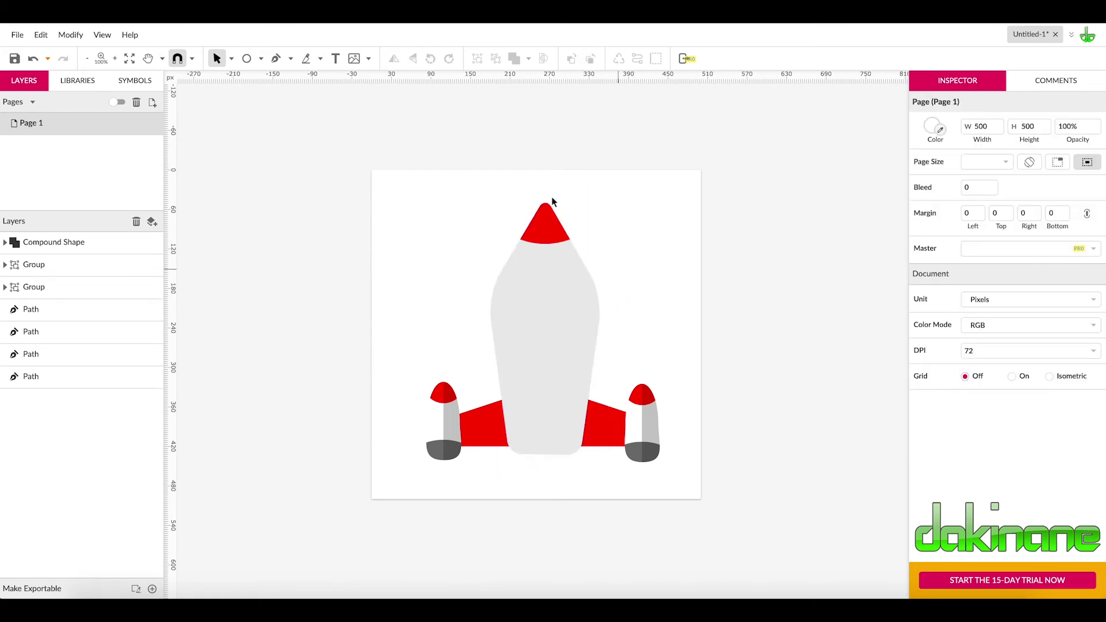
Step: Draw a wide ellipse about 298 × 170 px across the middle of the rocket body, at about X 113, Y 173
click(249, 60)
click(261, 58)
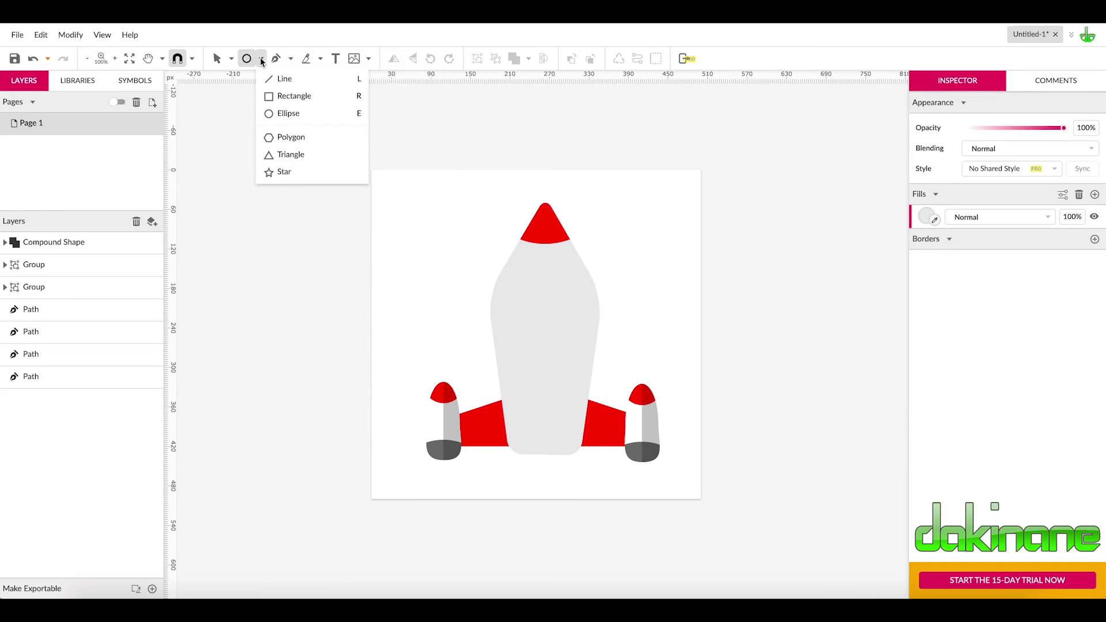
click(273, 115)
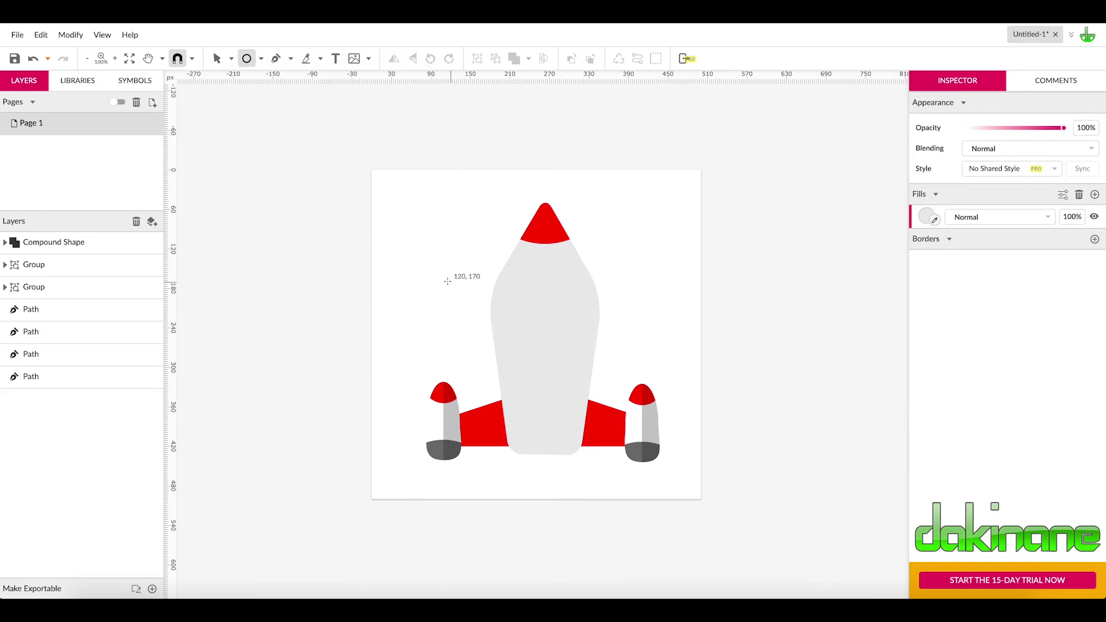
mouse_move(443, 280)
mouse_down()
mouse_move(452, 321)
mouse_move(491, 354)
mouse_move(610, 351)
mouse_move(639, 393)
mouse_up()
drag(562, 355, 565, 361)
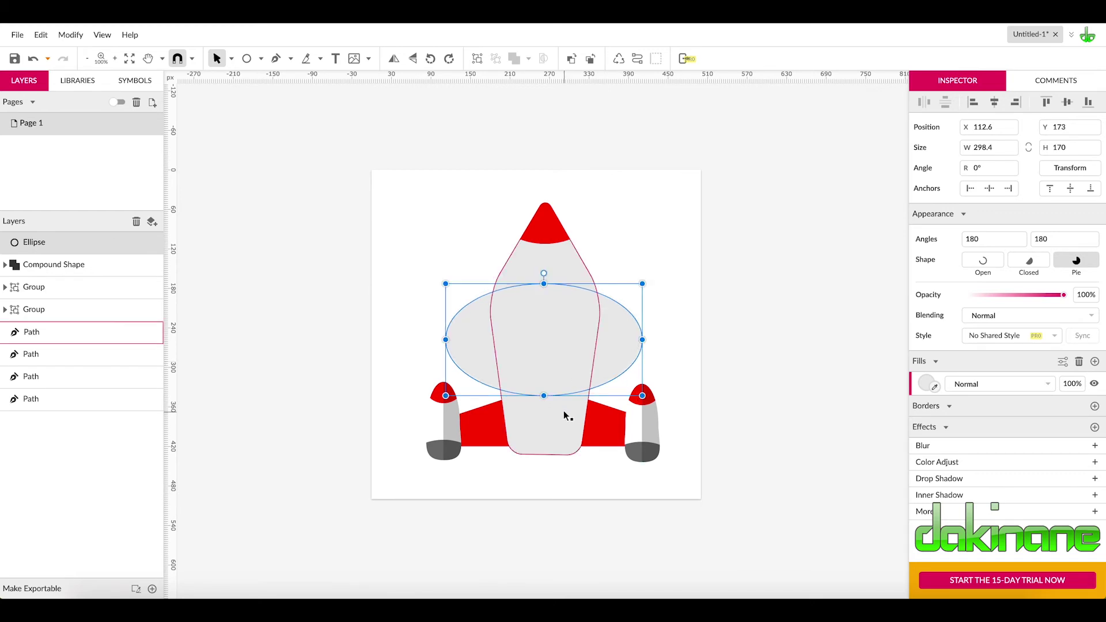
Step: Intersect the wide ellipse with the body copy and fill the resulting middle band with red #FF0000
click(560, 429)
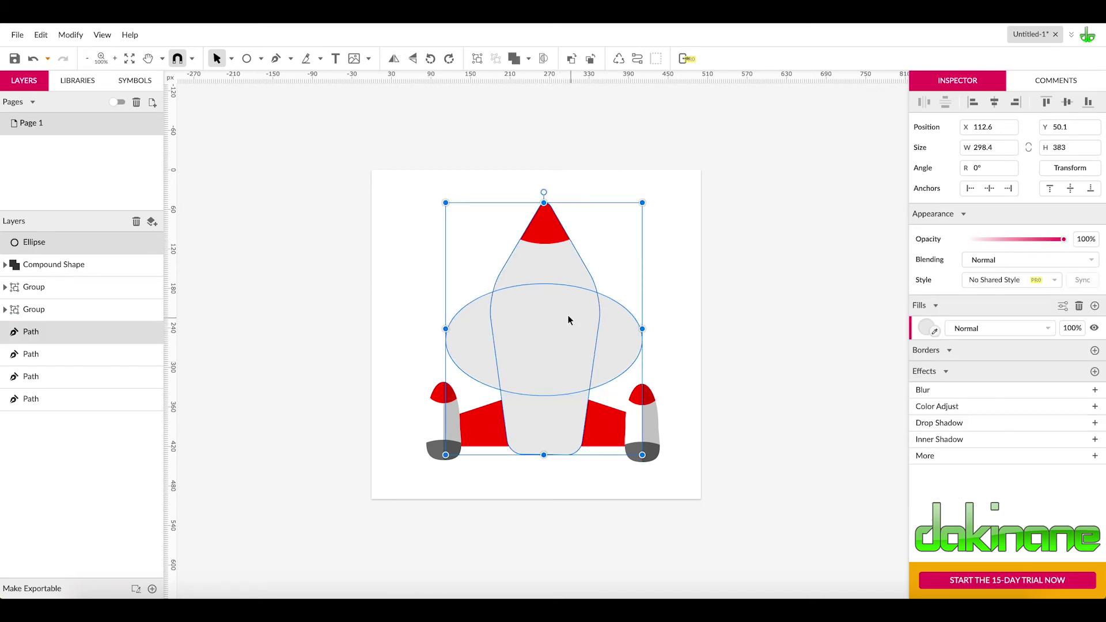
click(529, 59)
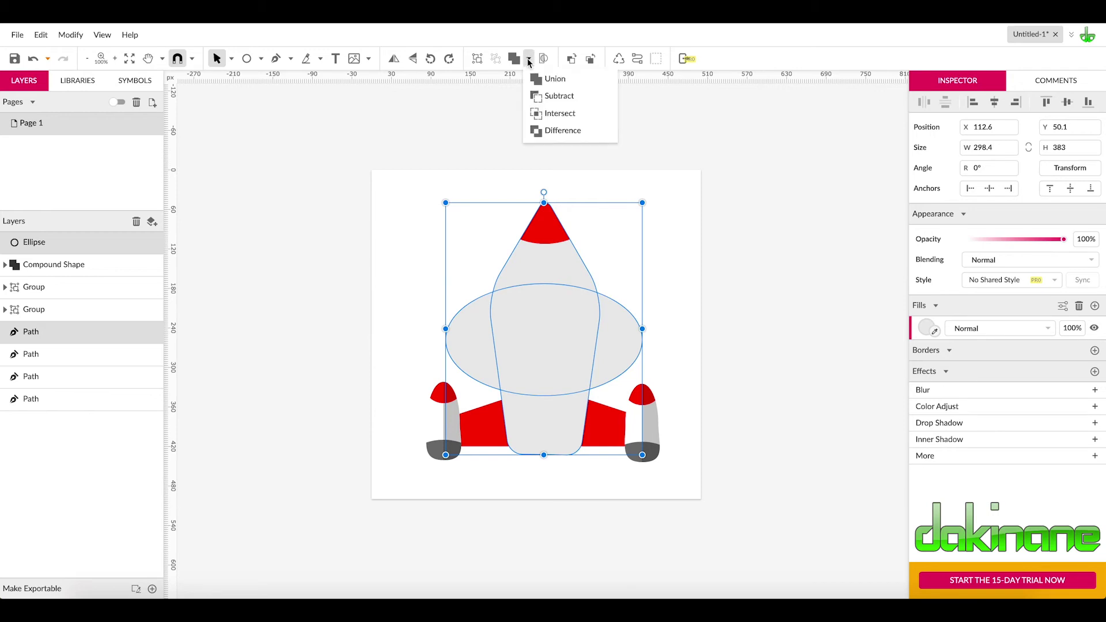
click(543, 113)
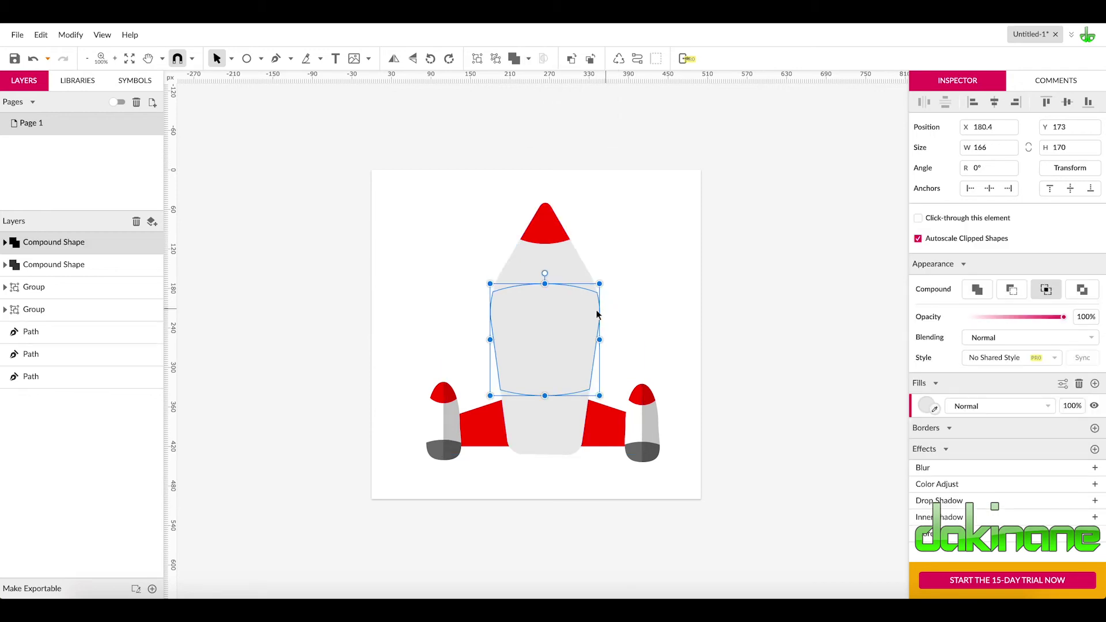
click(925, 405)
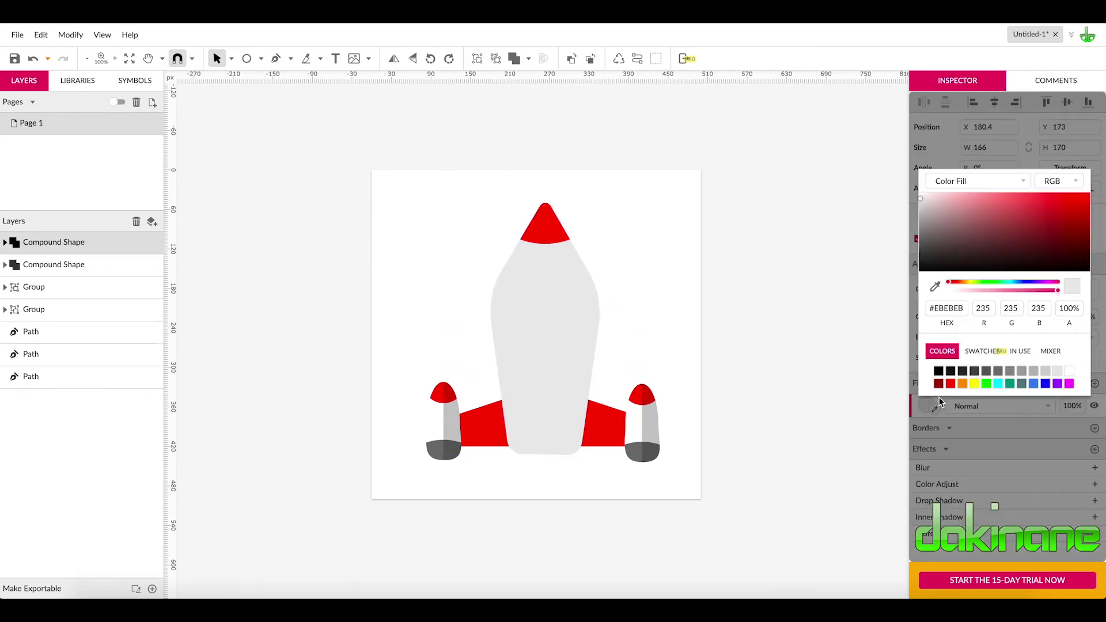
click(950, 383)
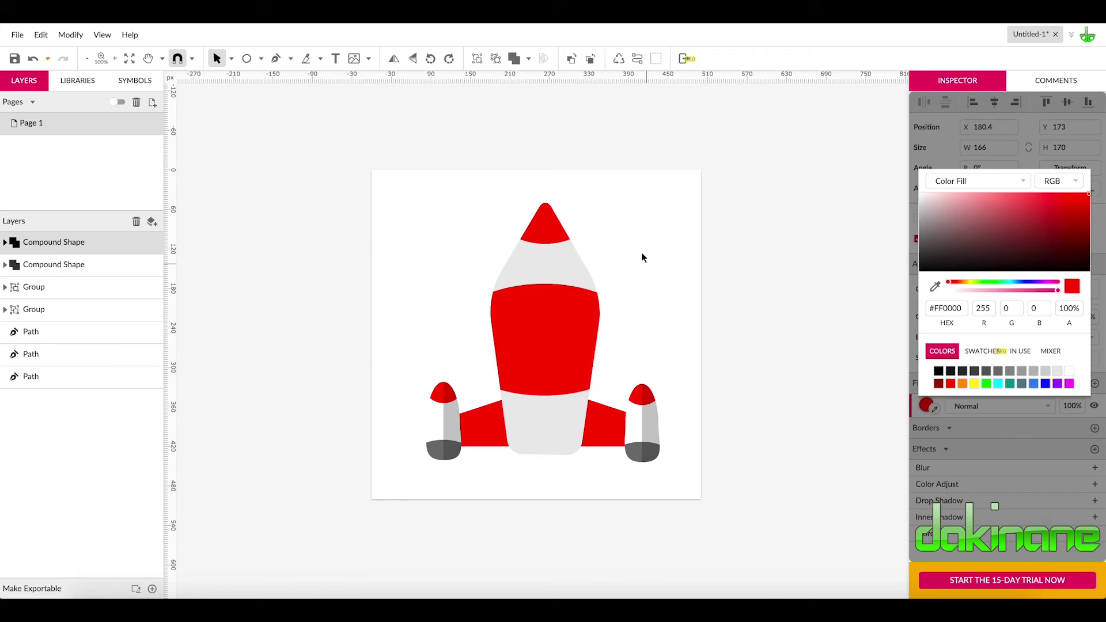
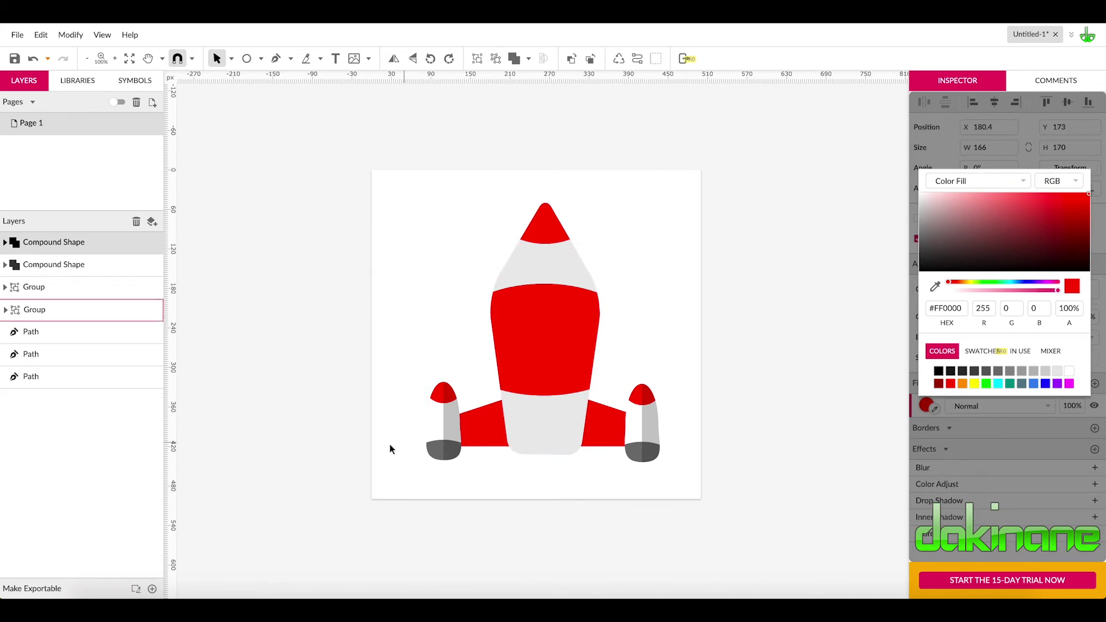
Step: Draw a circle about 103 × 102 px in the canvas's empty upper-left area and fill it with gray #A2A2A2
scroll(308, 175, down, 1)
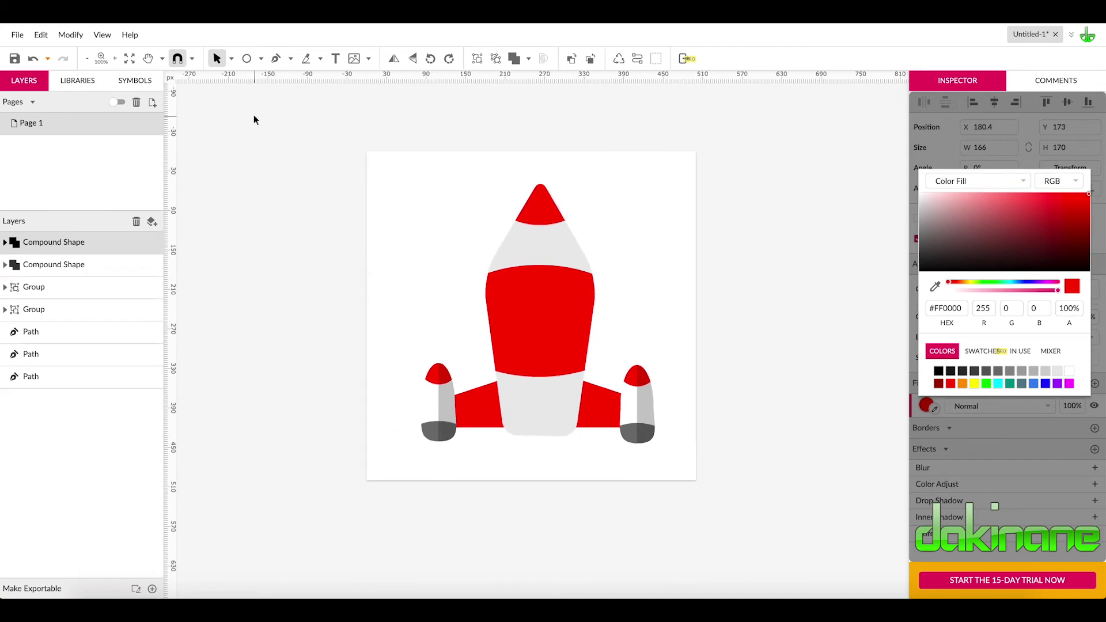
click(246, 58)
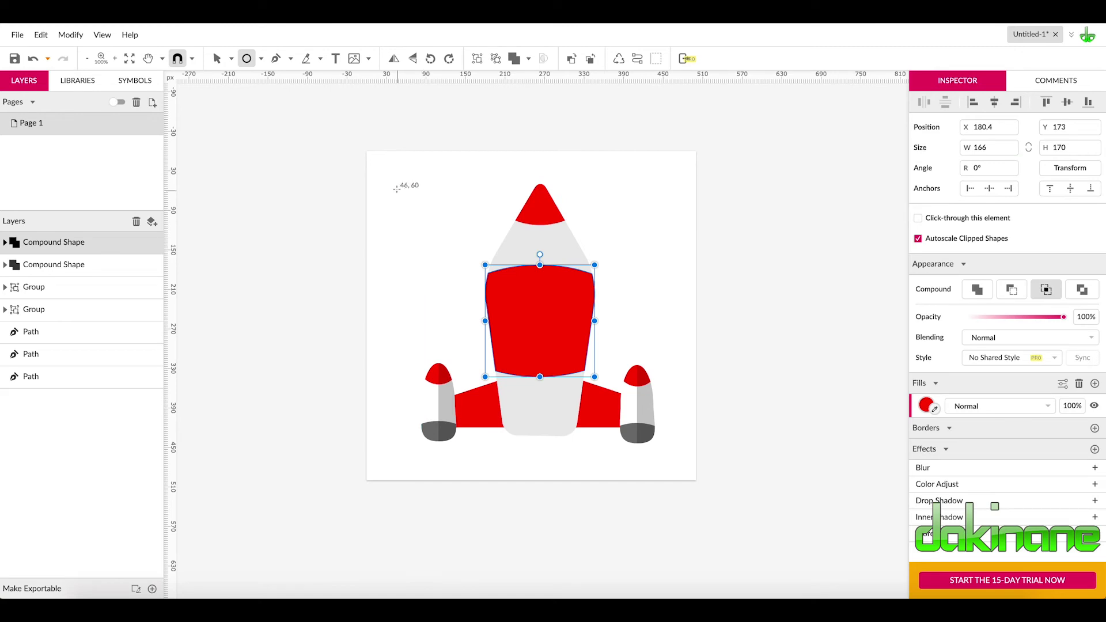
drag(388, 172, 454, 239)
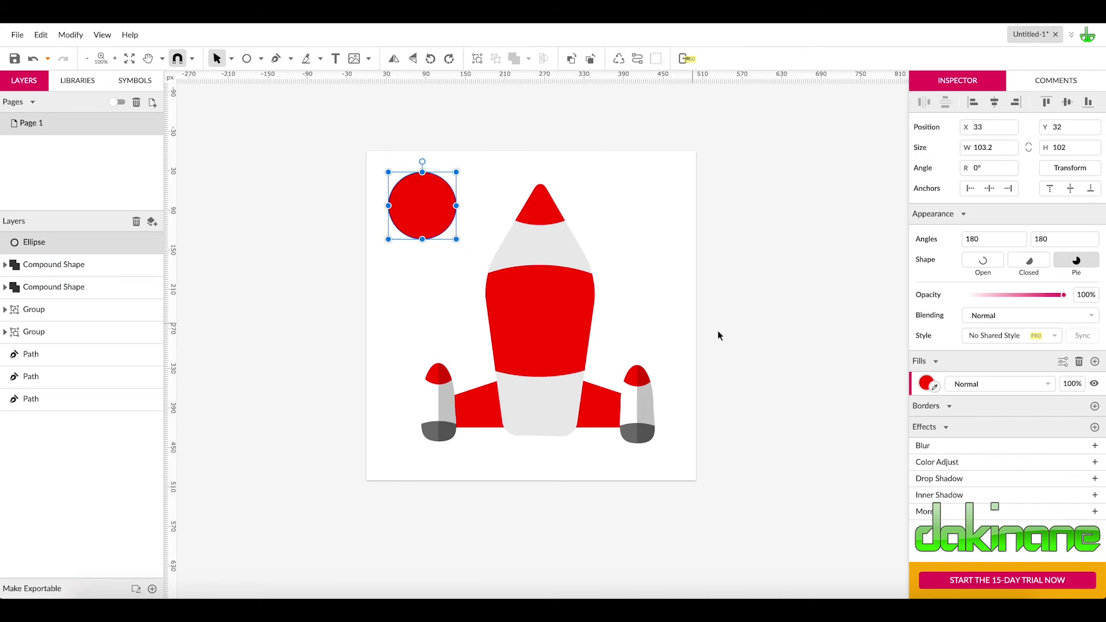
click(926, 385)
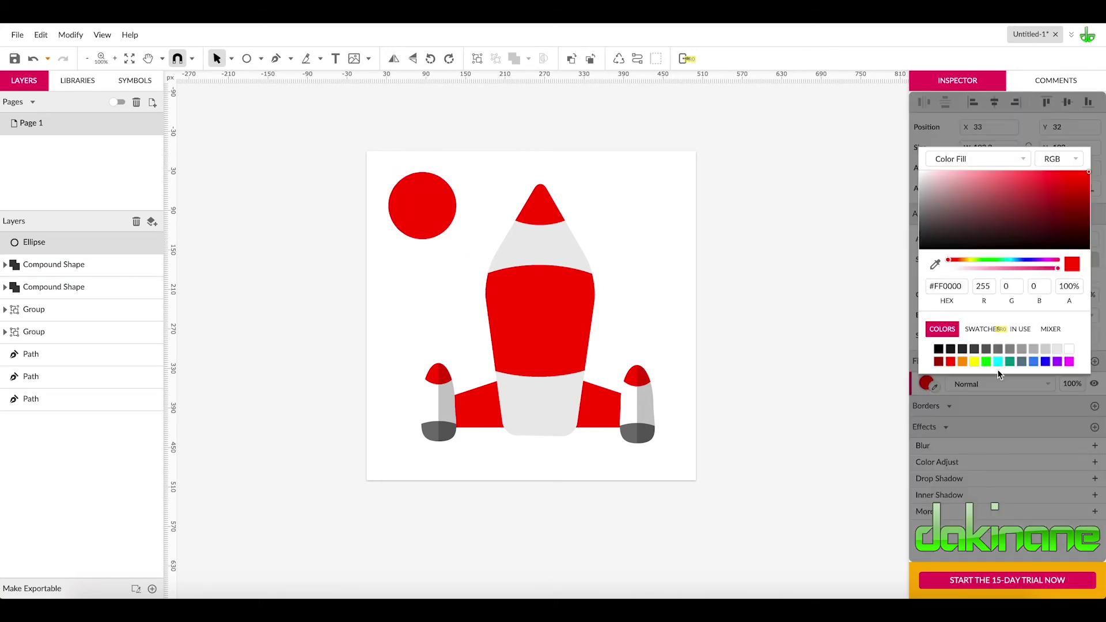
click(1023, 352)
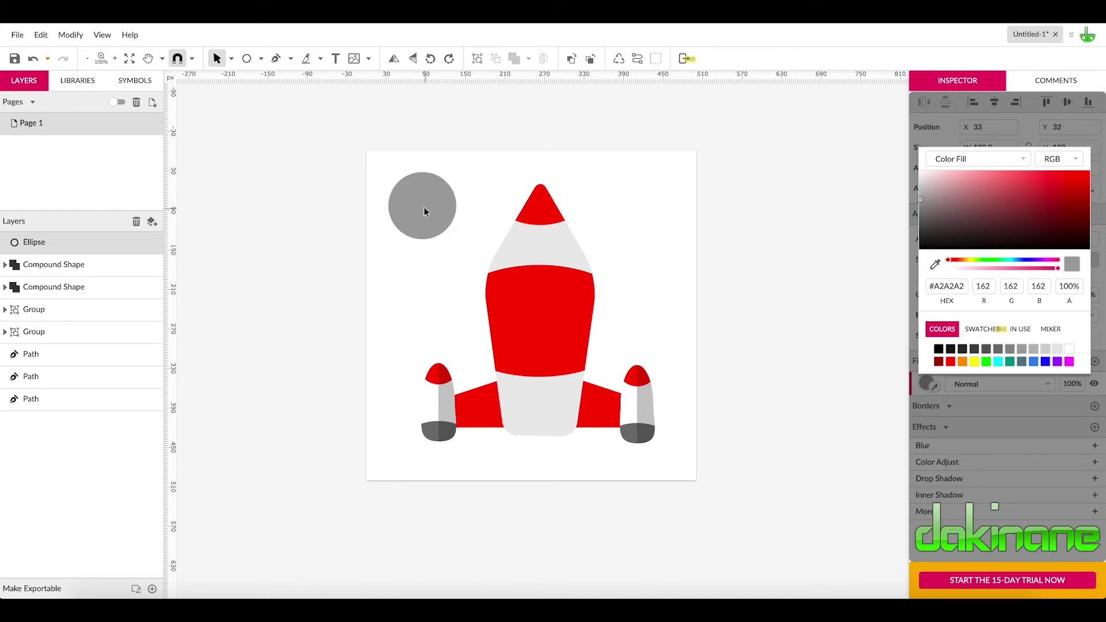
Step: Duplicate the gray circle and shrink the copy to about 77 × 76 px inside the original
click(423, 210)
key(ctrl+d)
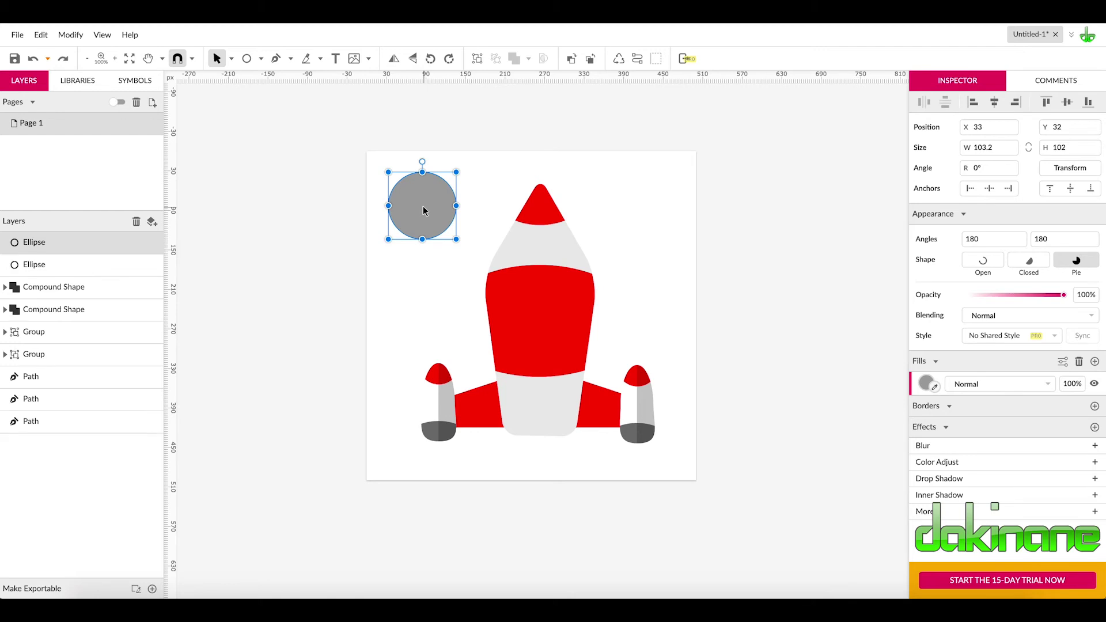
drag(456, 238, 419, 203)
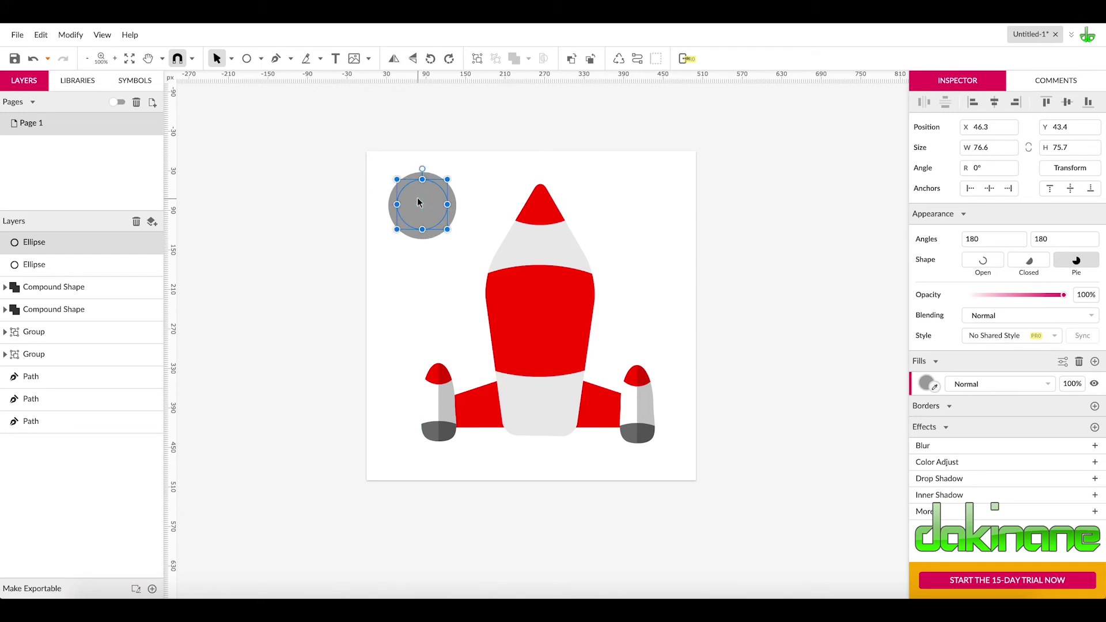
Step: Fill the inner circle with light cyan #97EEEE and centre it within the gray circle
click(925, 385)
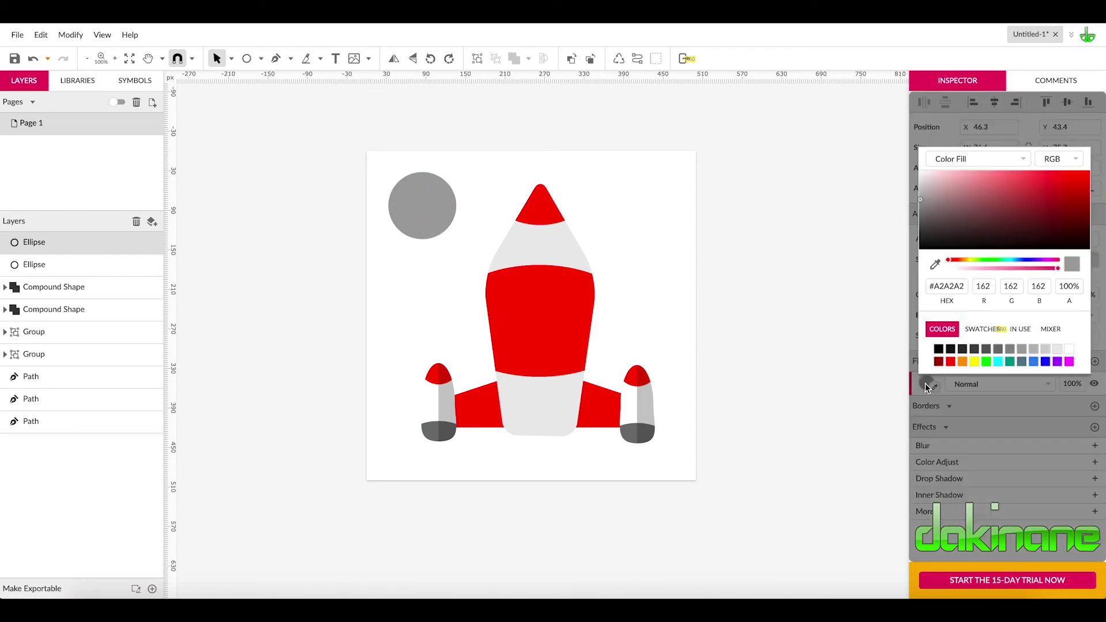
click(999, 362)
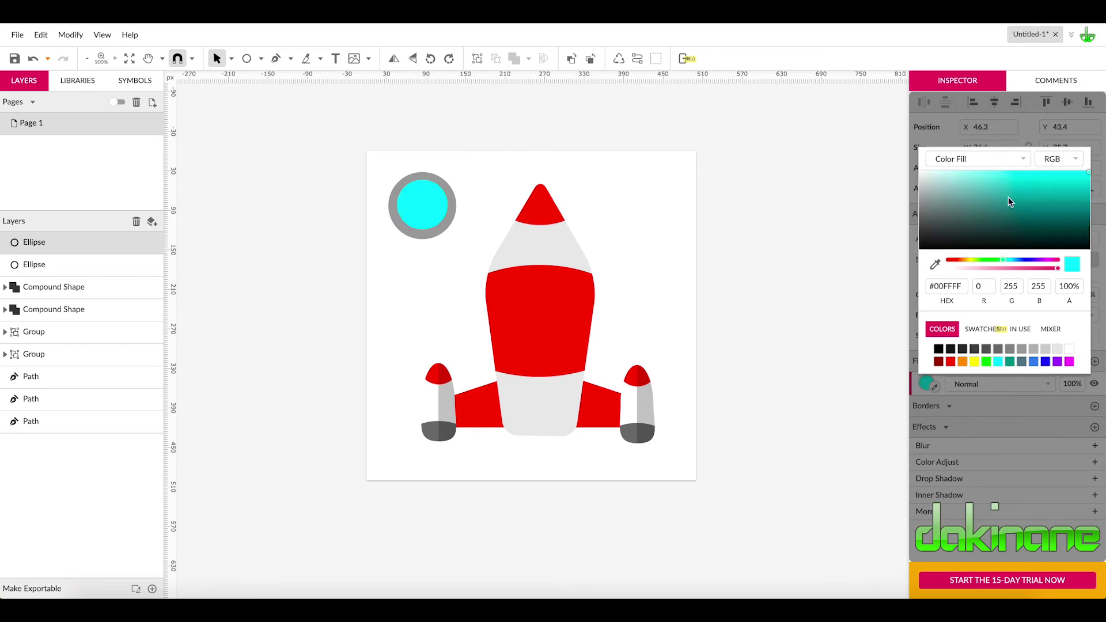
click(981, 177)
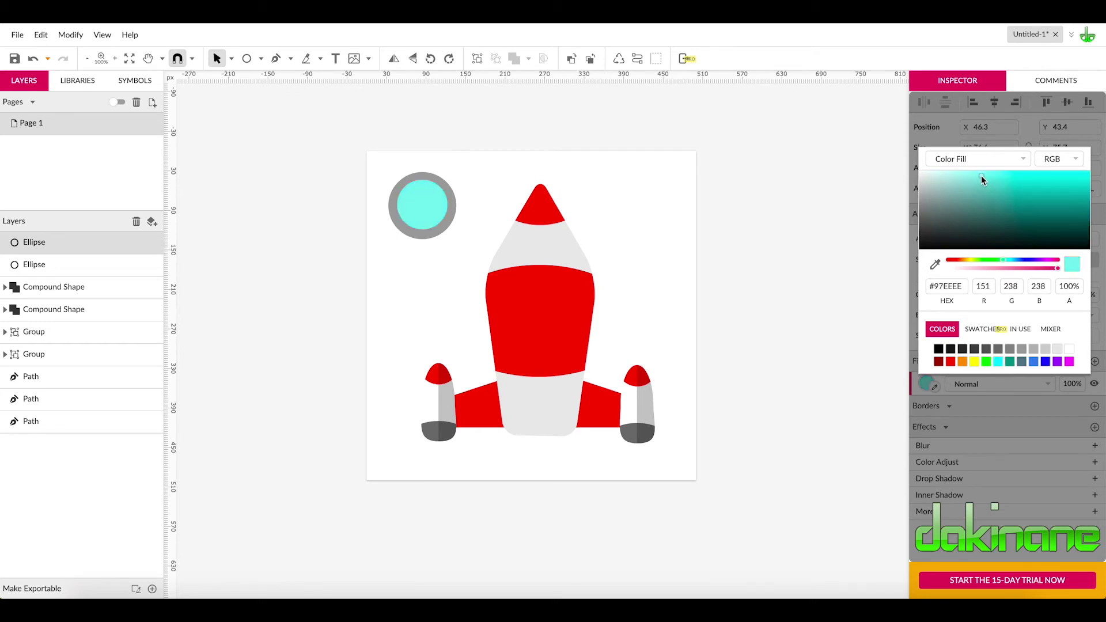
click(486, 171)
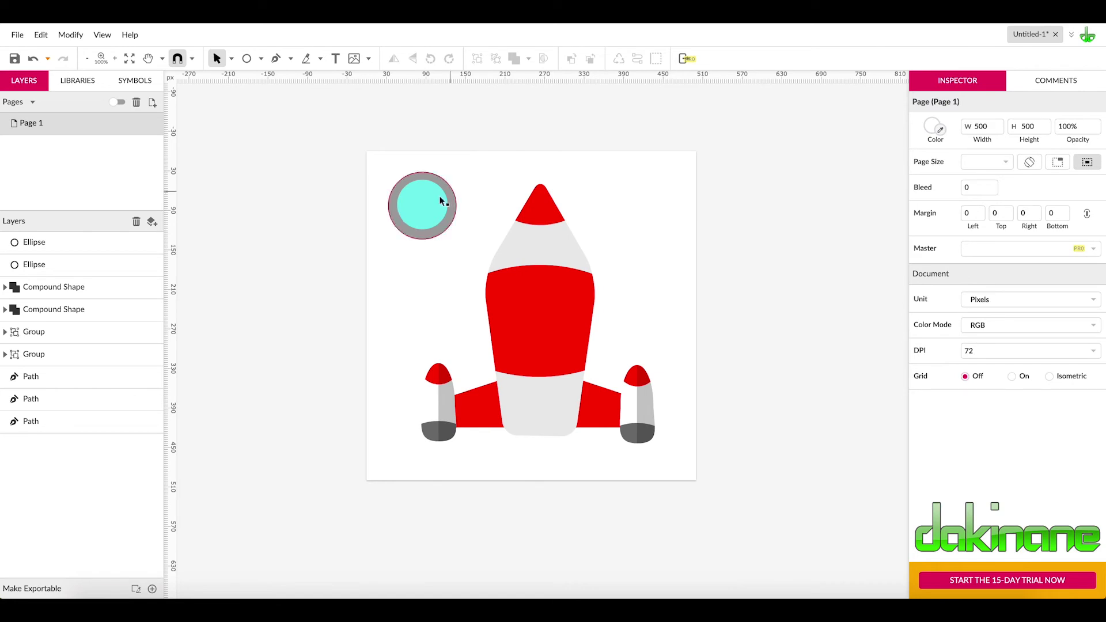
click(425, 205)
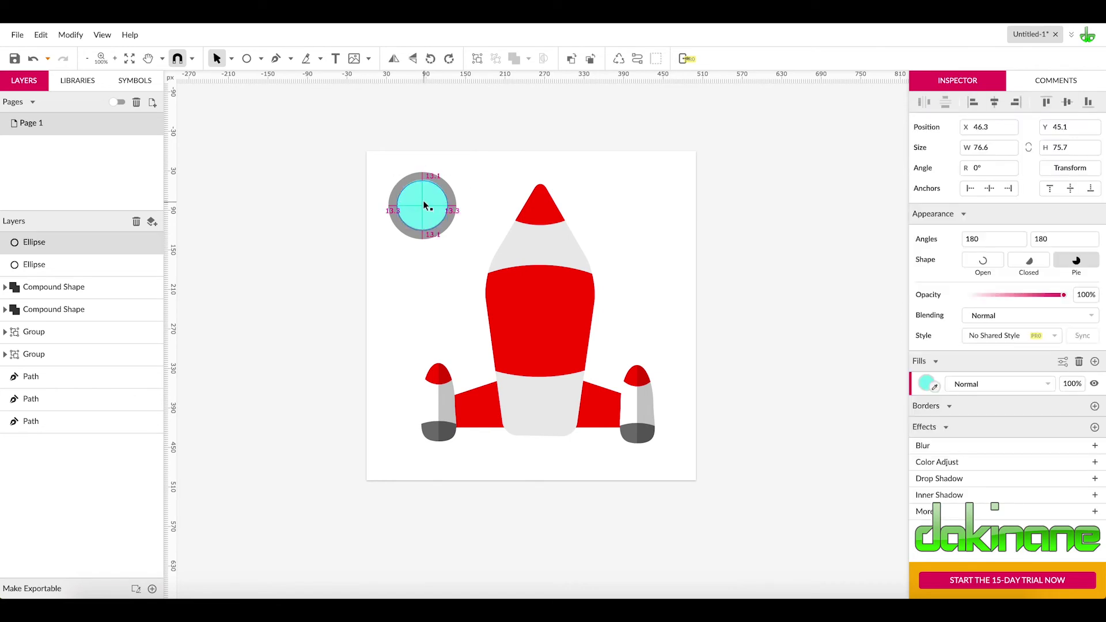
click(471, 178)
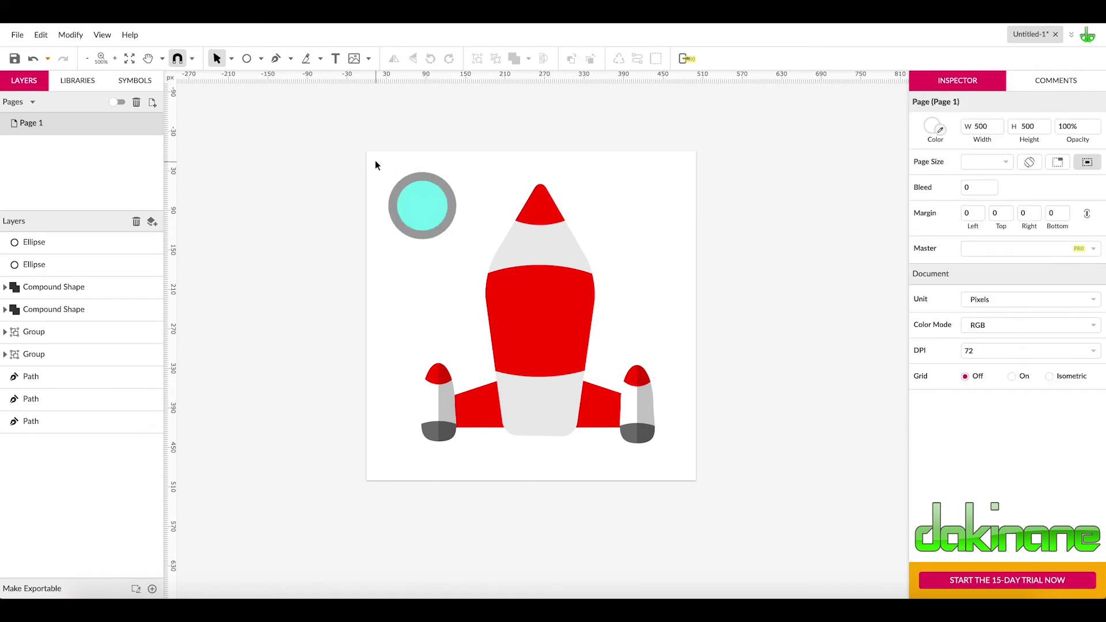
Step: Select the gray circle and its light cyan inner circle and group them as the window
drag(377, 166, 472, 251)
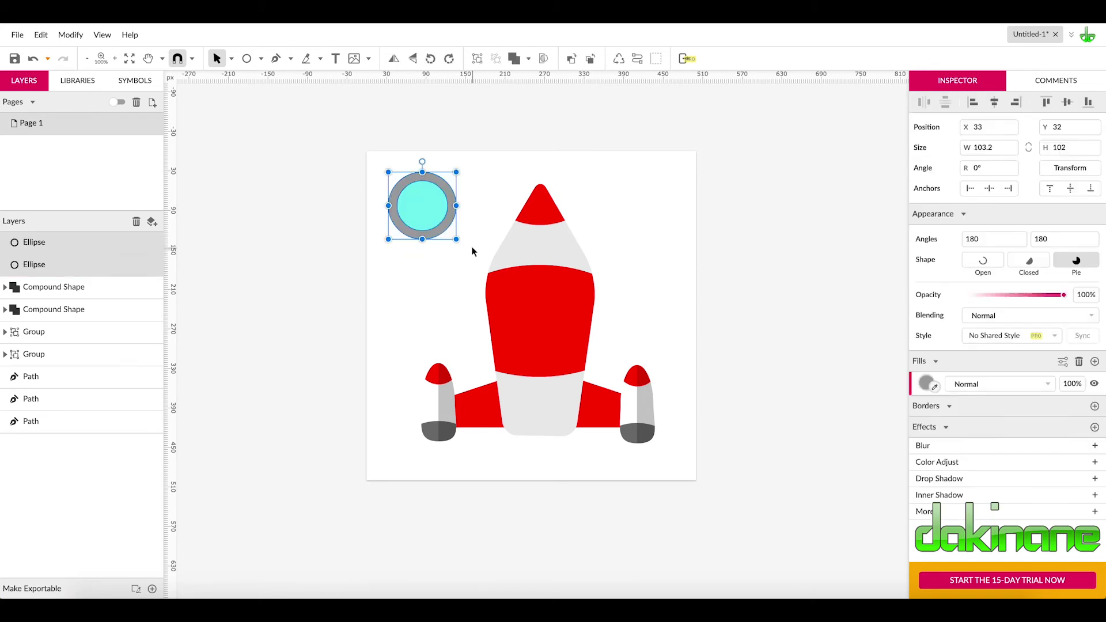
right_click(427, 207)
mouse_move(442, 264)
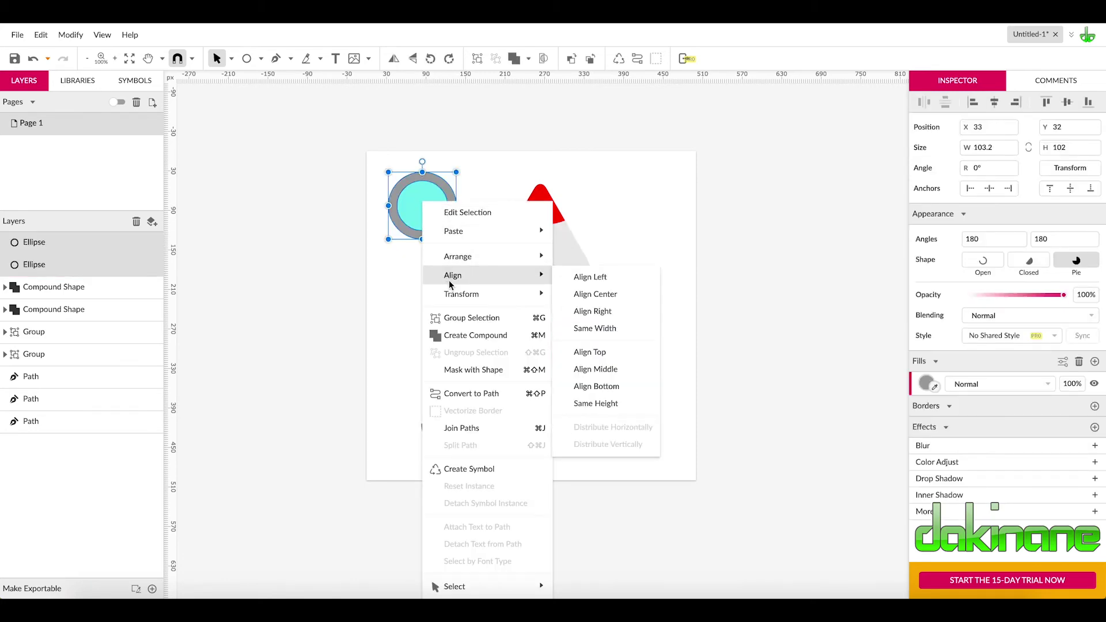
click(456, 318)
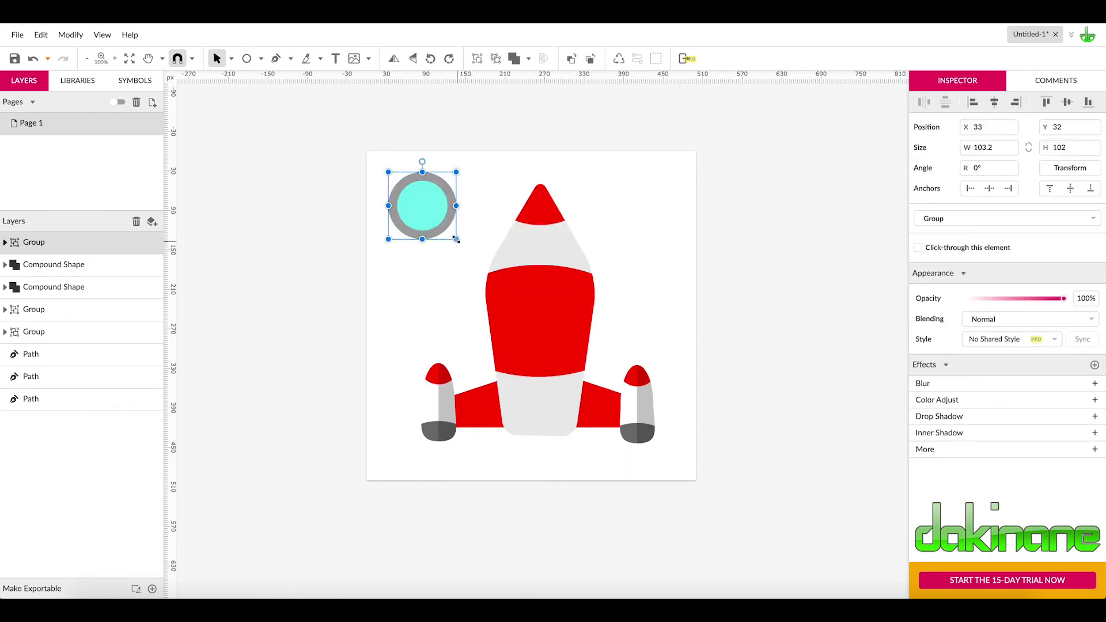
Step: Scale the window group down to about 76 × 75 px and centre it on the upper part of the red band
drag(456, 239, 543, 286)
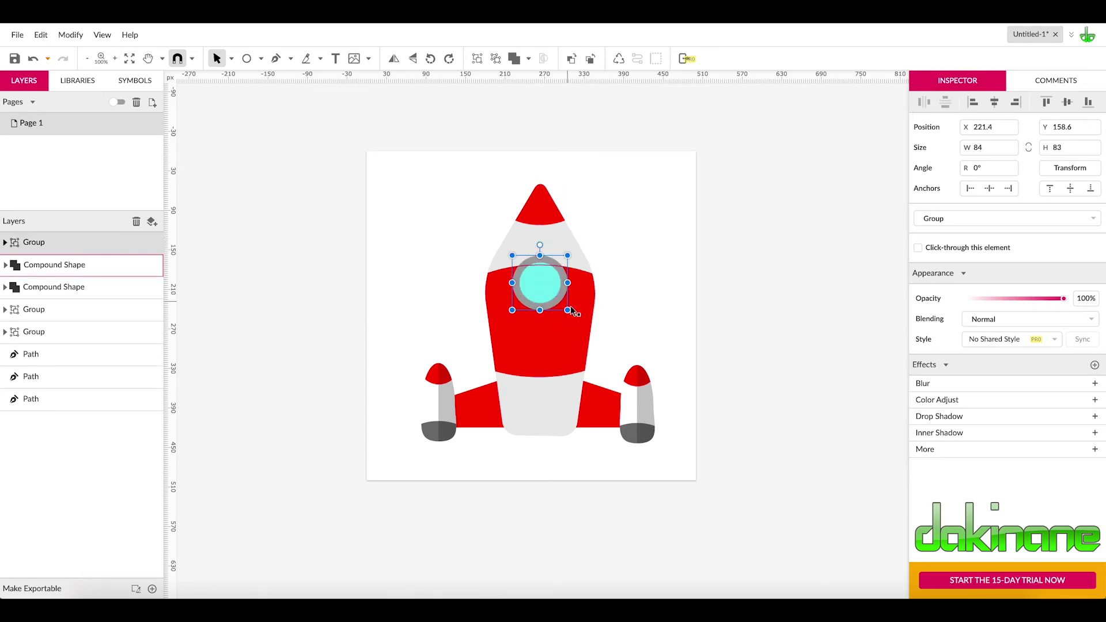
drag(567, 310, 536, 305)
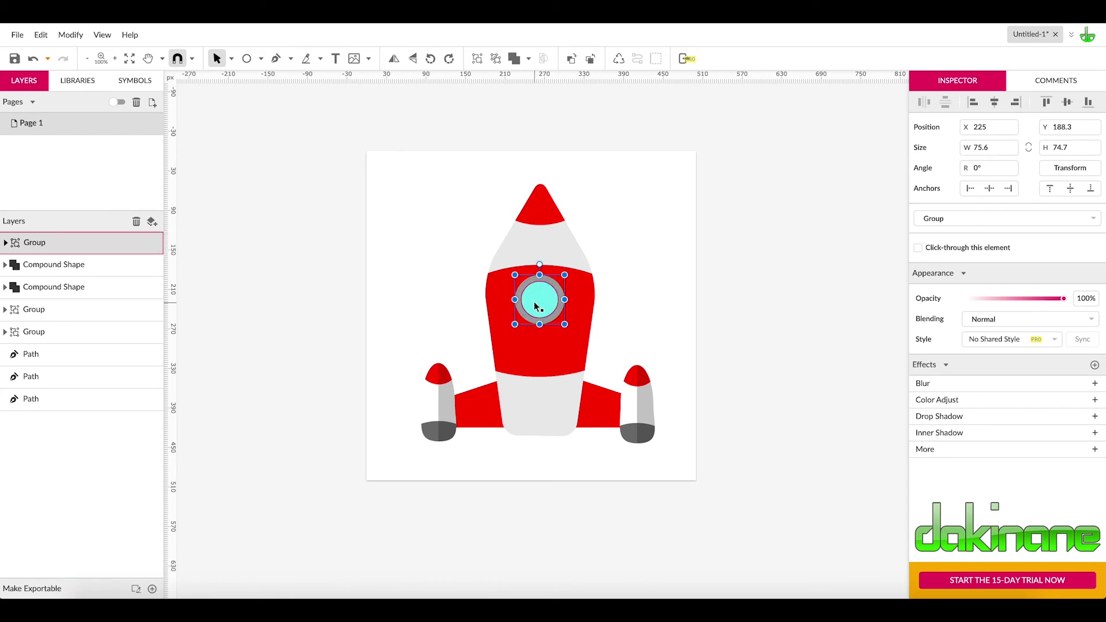
click(645, 270)
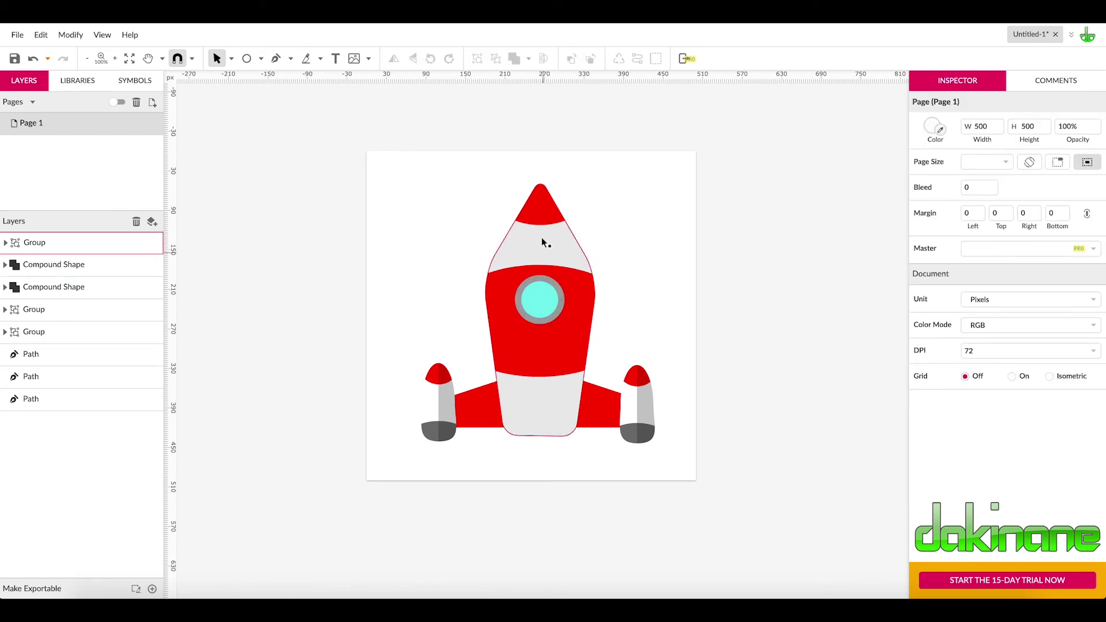
Step: Duplicate the rocket's light gray main body and slice the copy vertically down its centre with the Knife tool
click(546, 401)
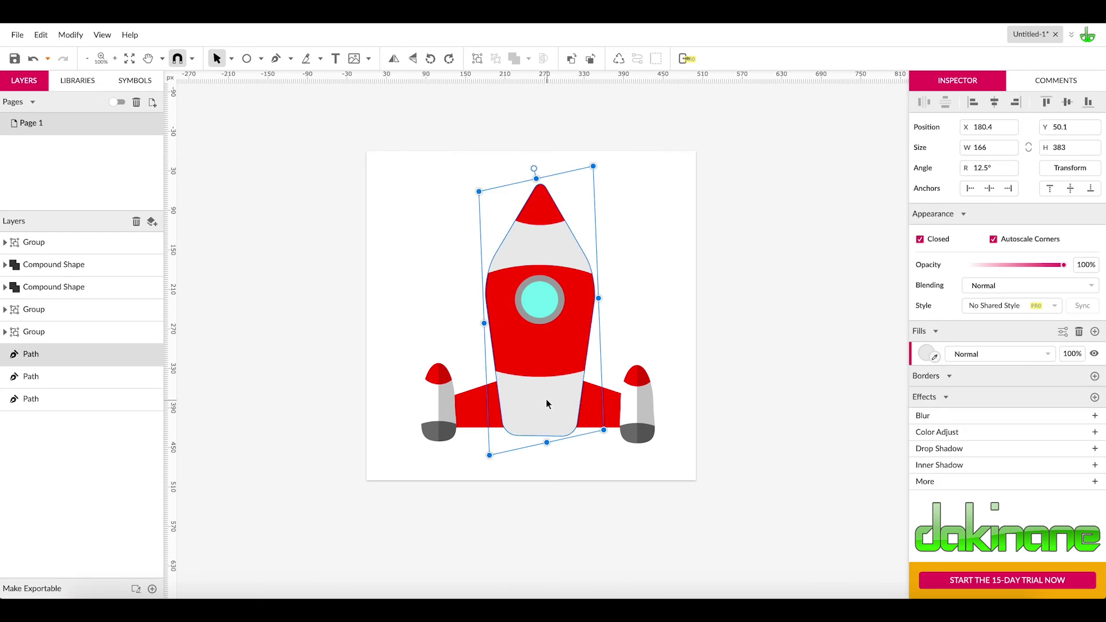
key(ctrl+z)
click(232, 60)
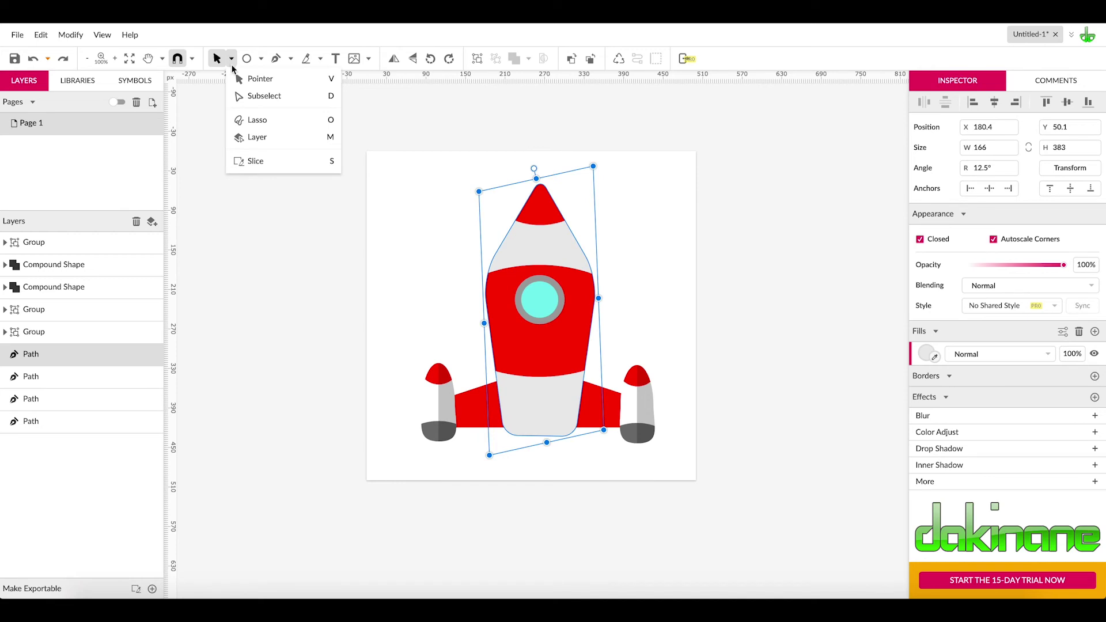
click(246, 96)
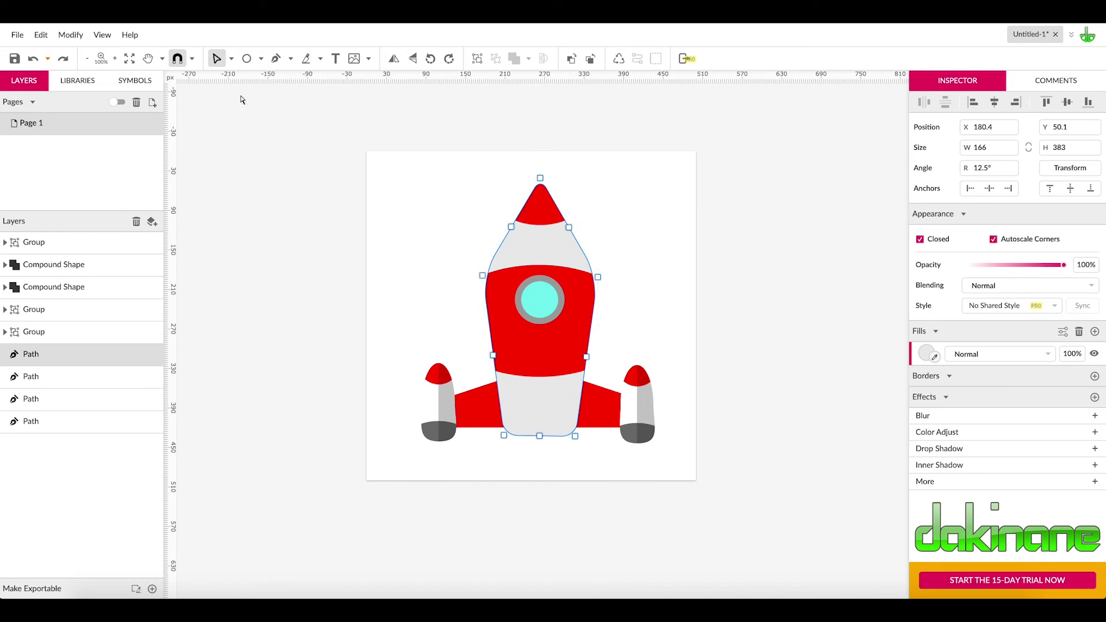
click(308, 60)
drag(540, 164, 543, 463)
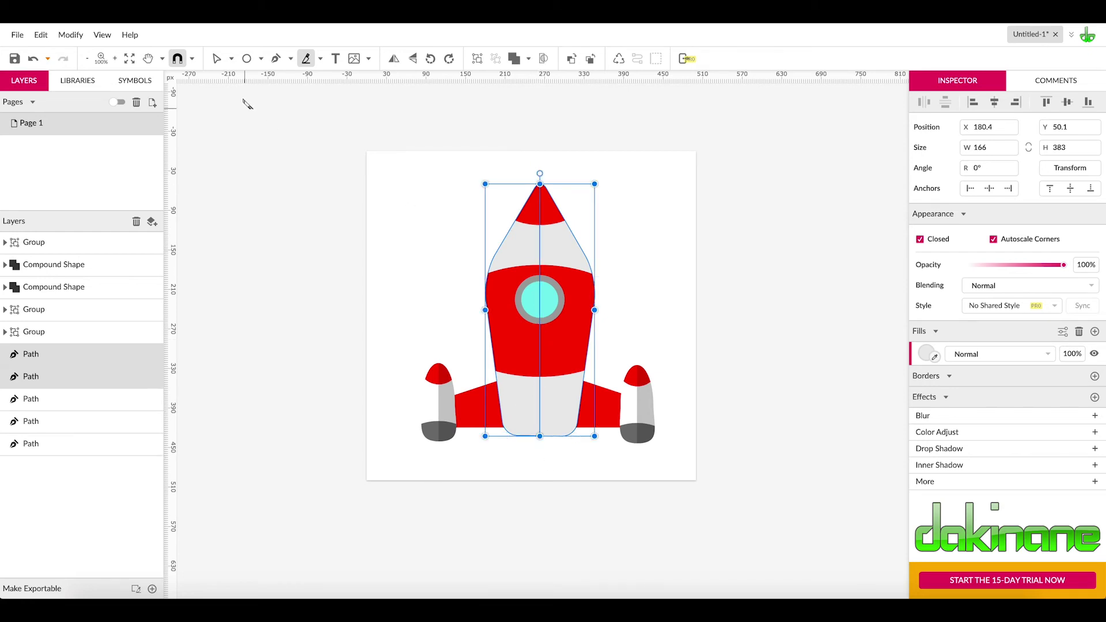
click(233, 60)
click(245, 77)
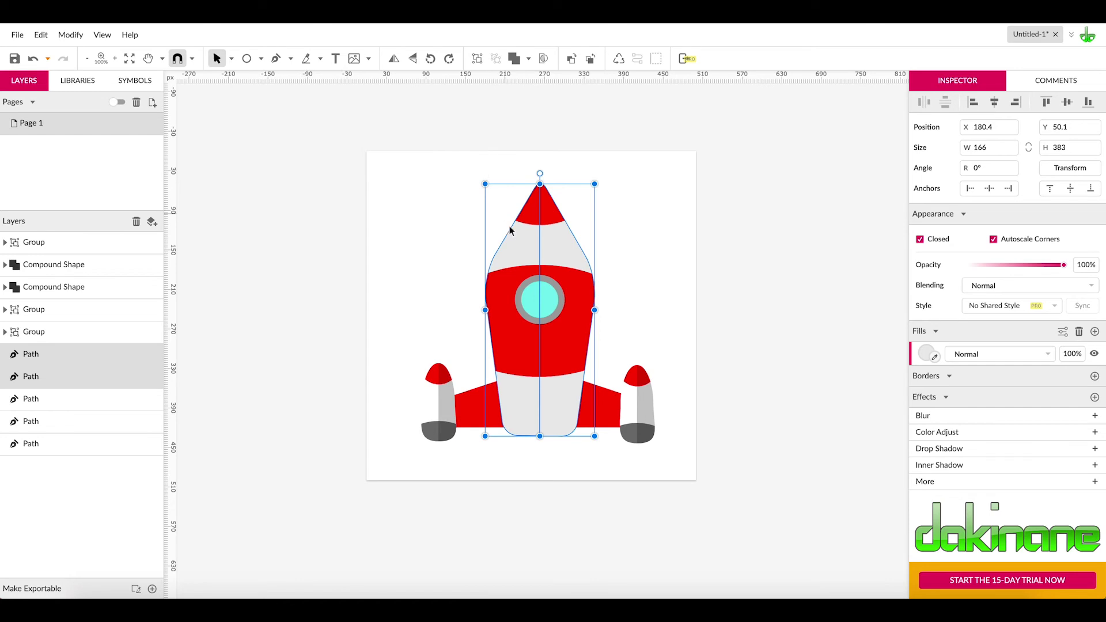
Step: Delete the left half of the sliced body copy
click(424, 235)
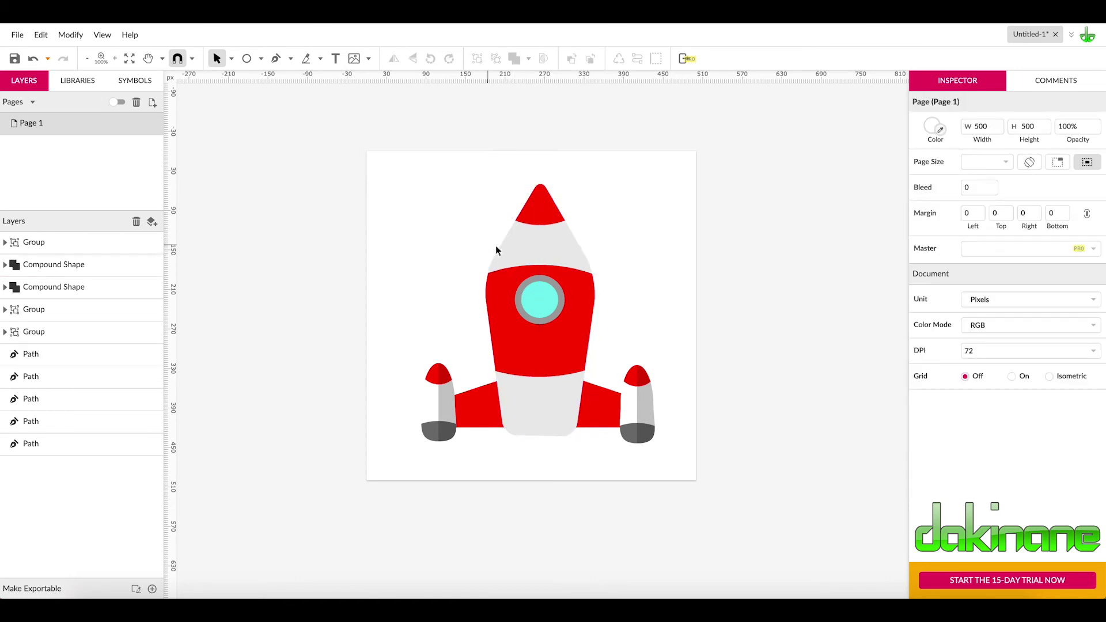
click(514, 251)
key(Delete)
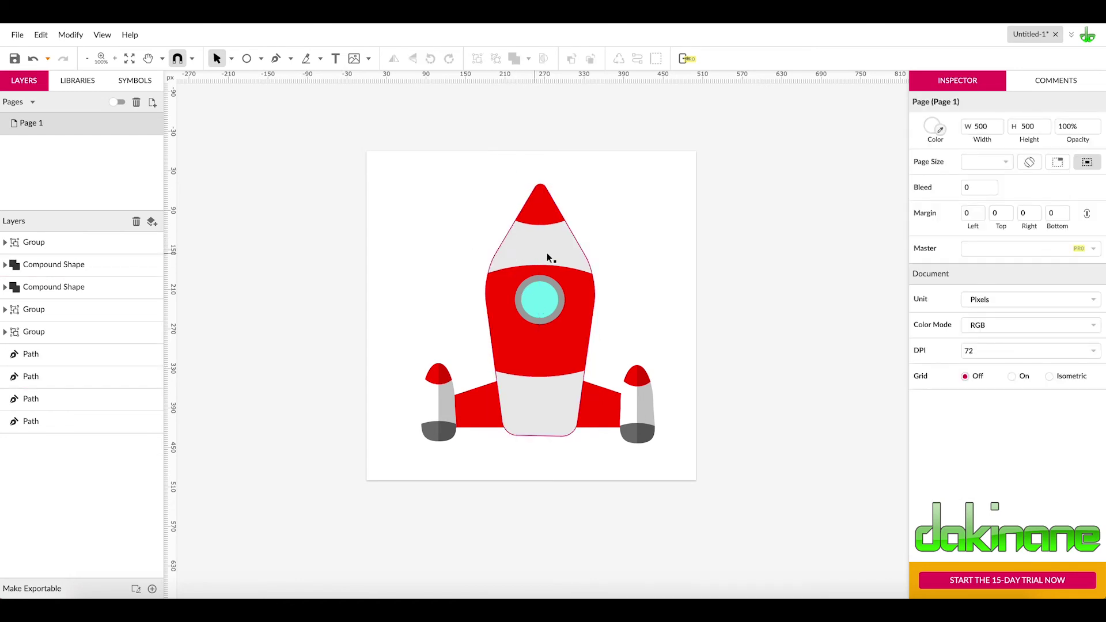
Step: Fill the remaining right half of the body copy with near-black #060606 and bring it in front of all other layers
click(568, 257)
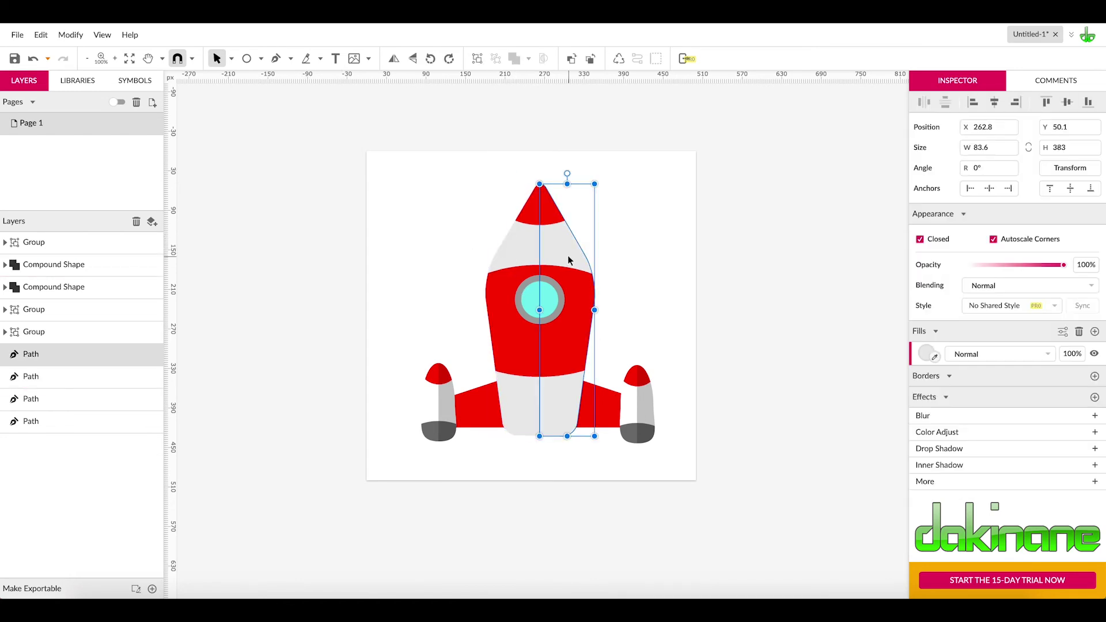
click(927, 354)
click(925, 465)
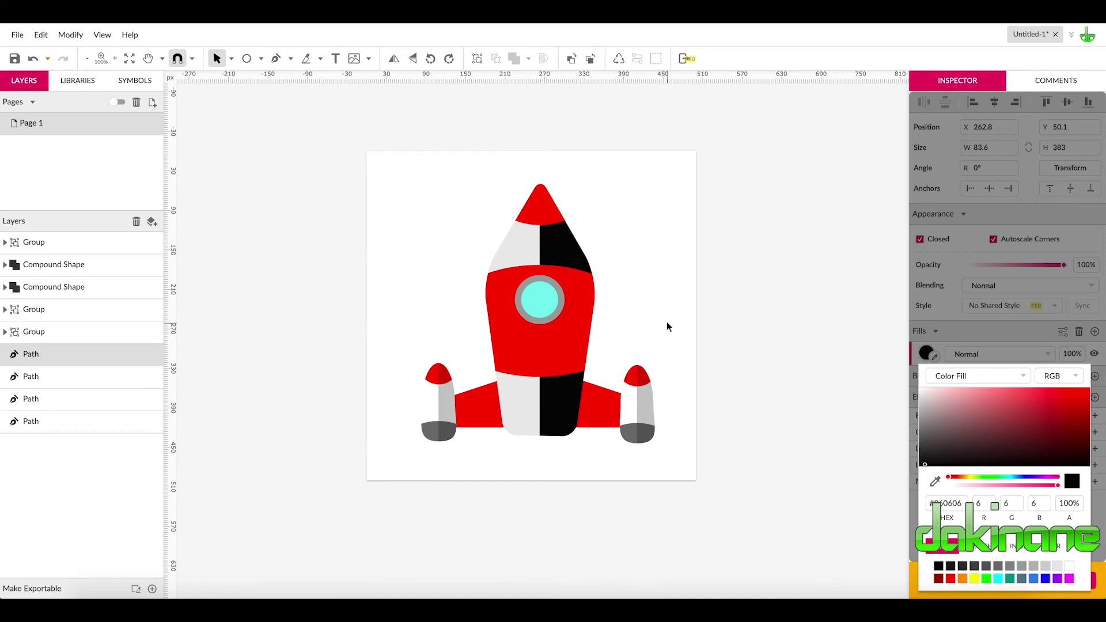
key(Escape)
key(ctrl+Up)
key(ctrl+Up)
key(ctrl+Up)
key(ctrl+Up)
key(ctrl+Up)
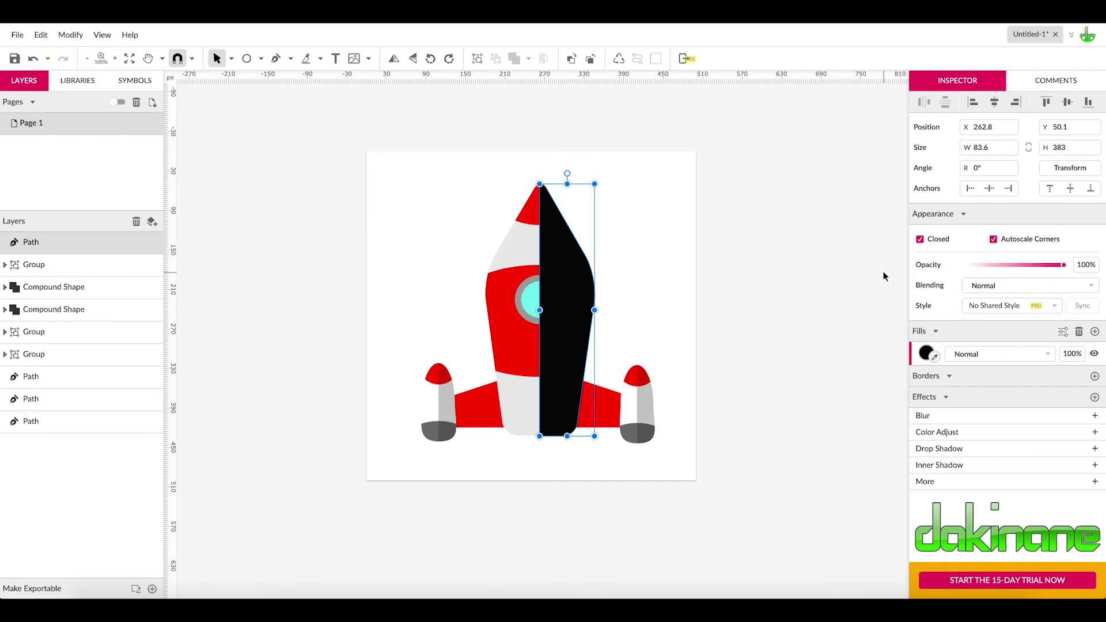
Step: Lower the opacity of the black right half to 22% to shade the rocket
drag(1063, 264, 992, 270)
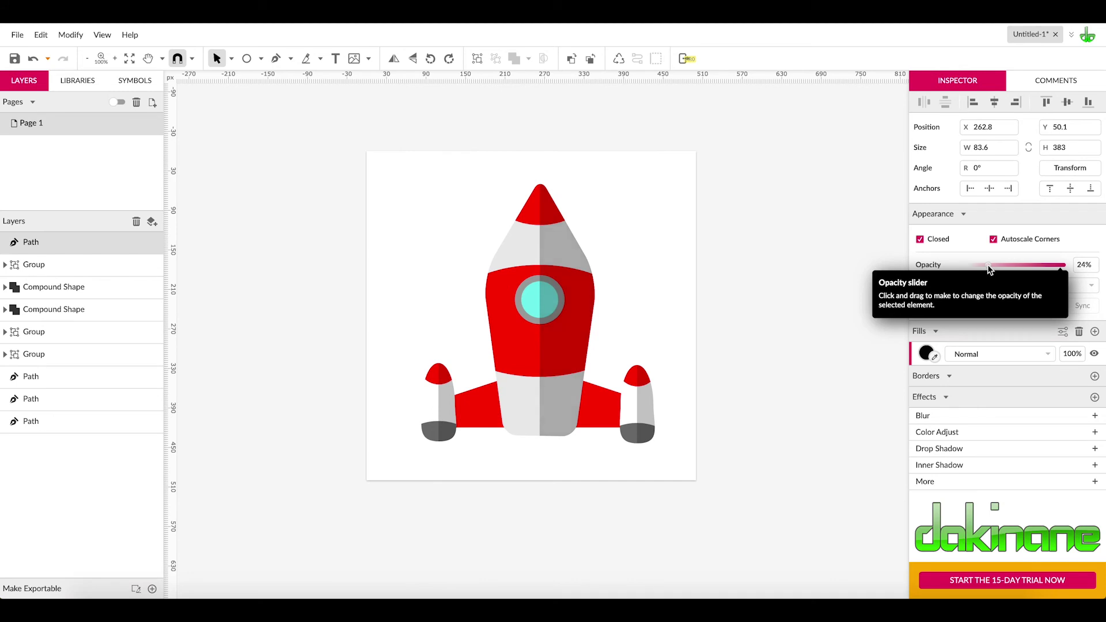
drag(989, 269, 986, 267)
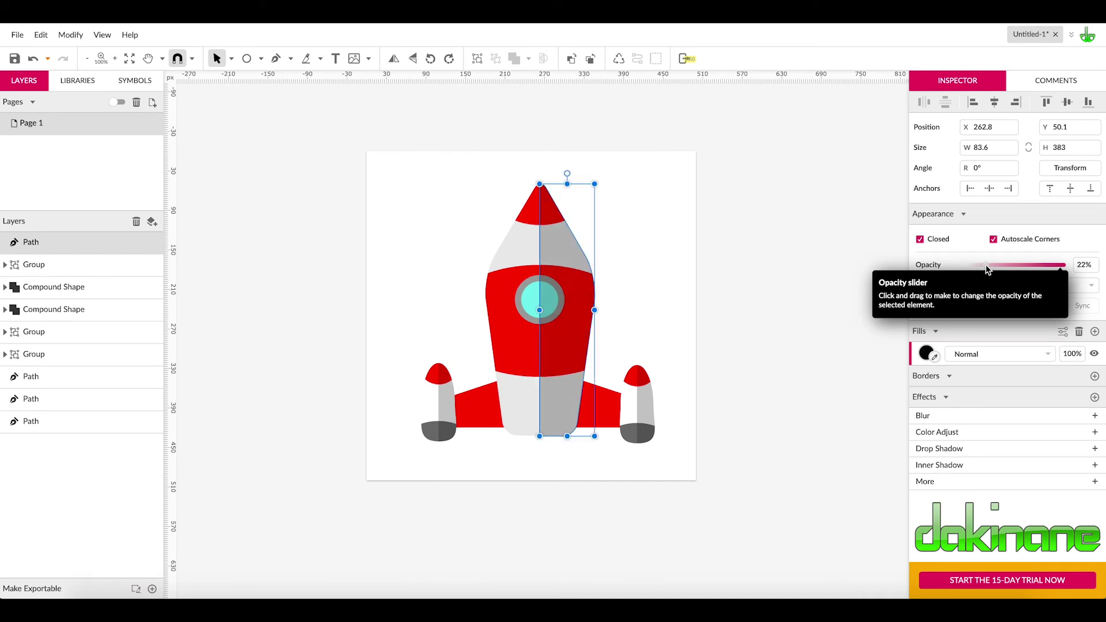
click(642, 263)
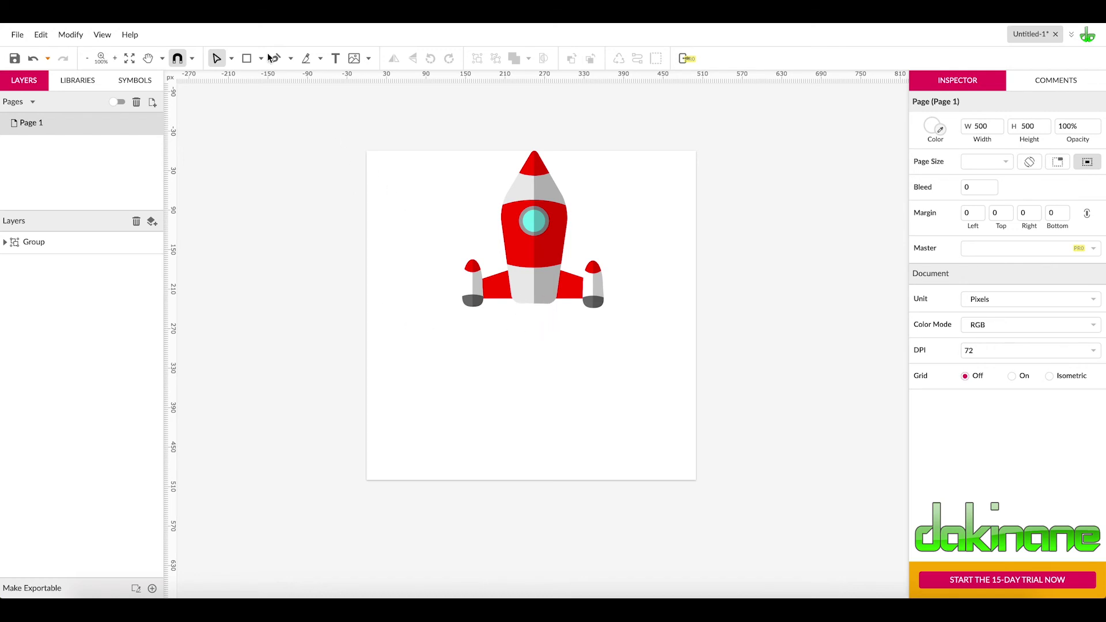
Step: Draw a rectangle about 71 × 38 px below the rocket body and round its corners to 18
drag(499, 341, 550, 365)
click(246, 58)
mouse_move(513, 318)
mouse_down()
mouse_move(544, 349)
mouse_move(560, 344)
mouse_up()
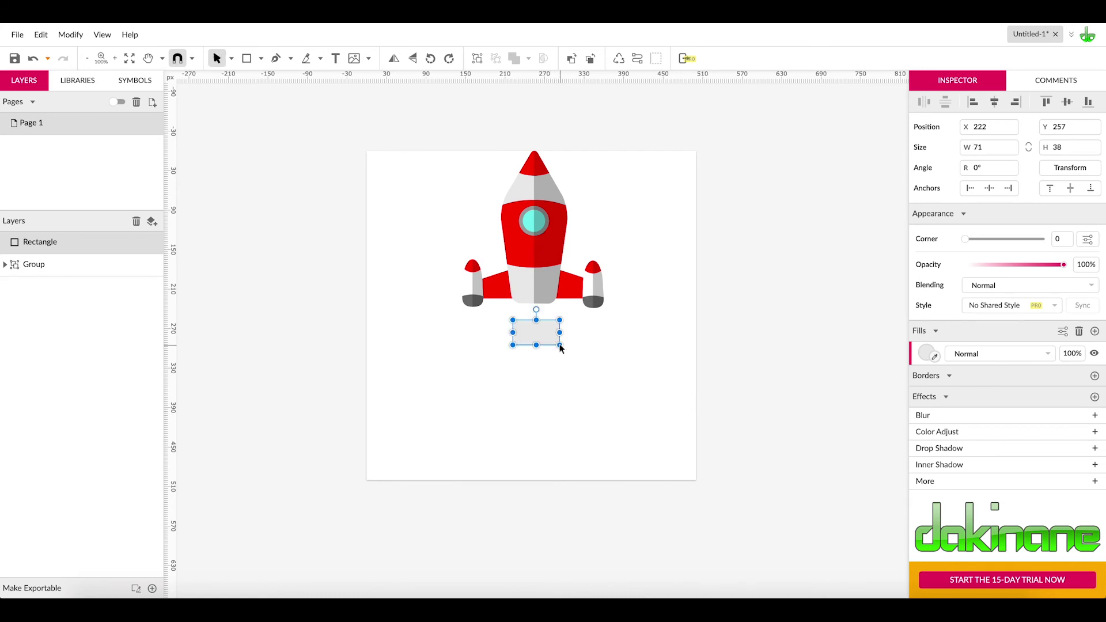
drag(967, 241, 1050, 234)
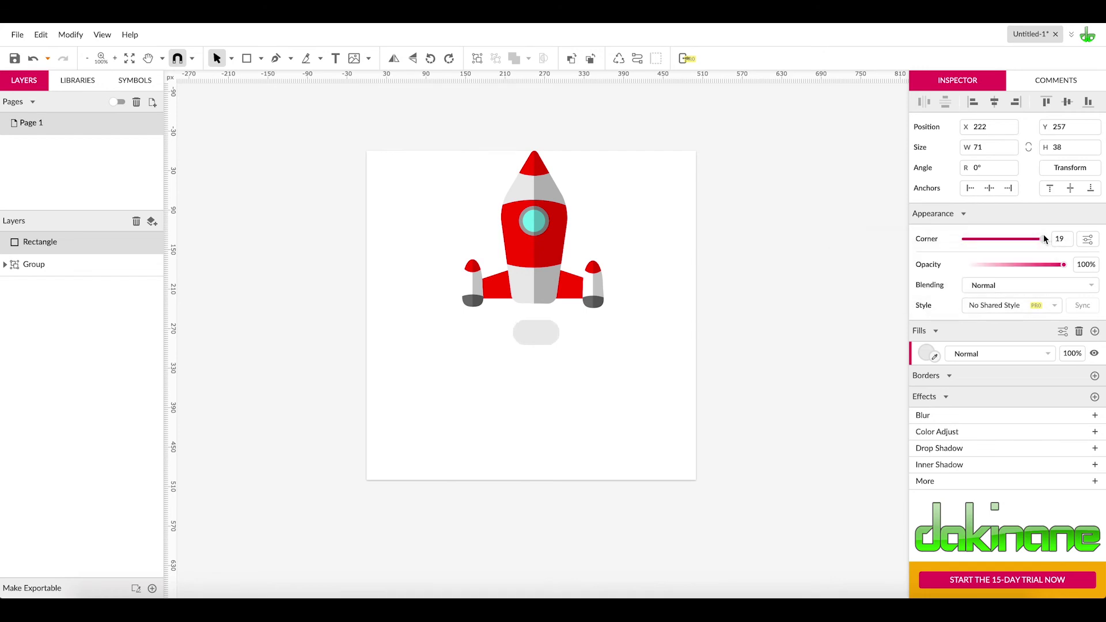
drag(1042, 238, 1042, 238)
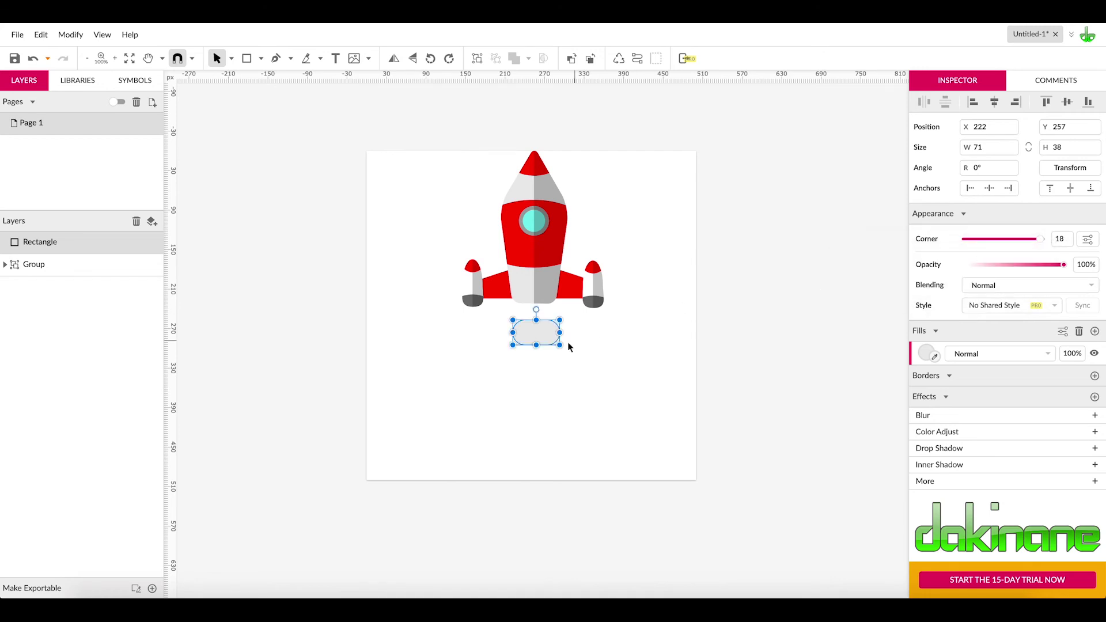
Step: Shrink the rounded rectangle to about 47 × 20.5 px and move it over the bottom edge of the main body
drag(560, 345, 534, 338)
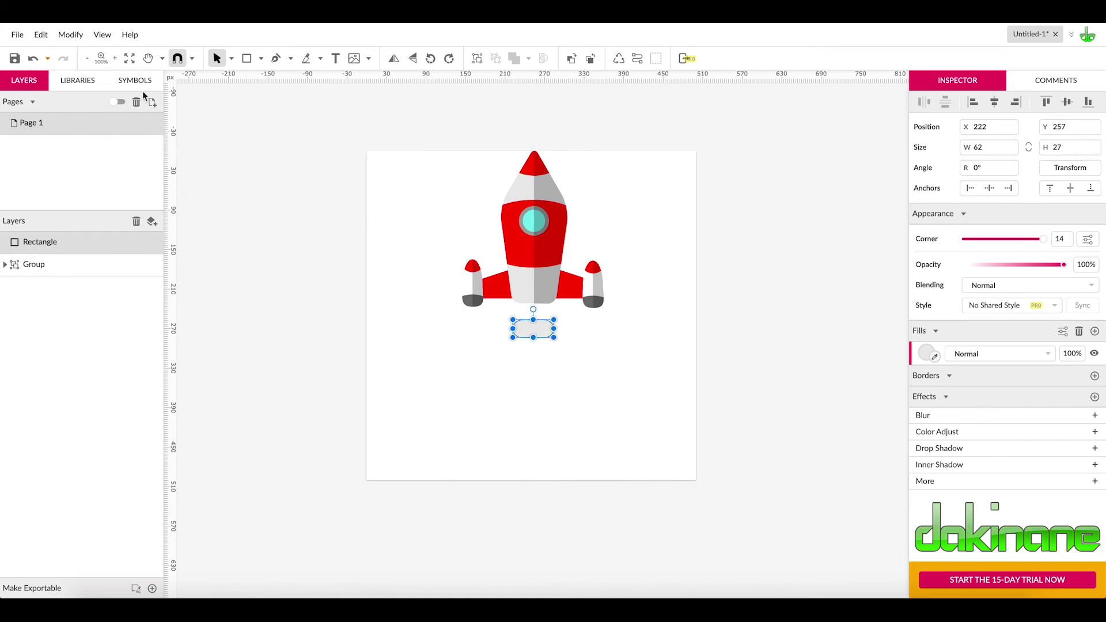
click(115, 62)
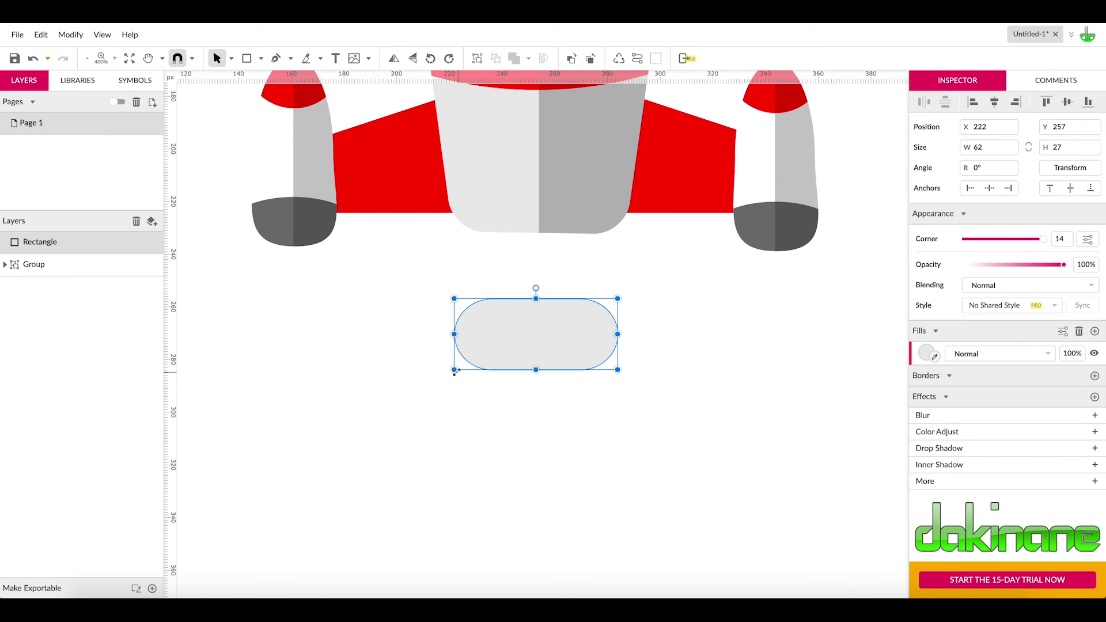
drag(460, 365, 499, 348)
drag(575, 329, 557, 237)
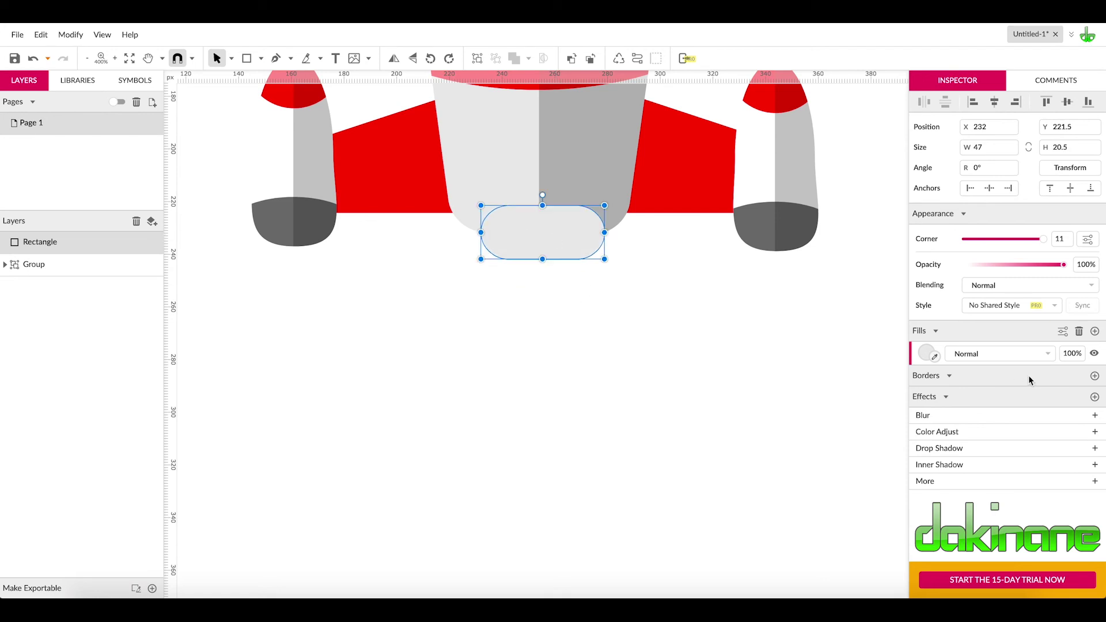
Step: Fill the rounded rectangle with dark gray #535151 and send it behind the rocket group as a nozzle
click(927, 355)
click(923, 443)
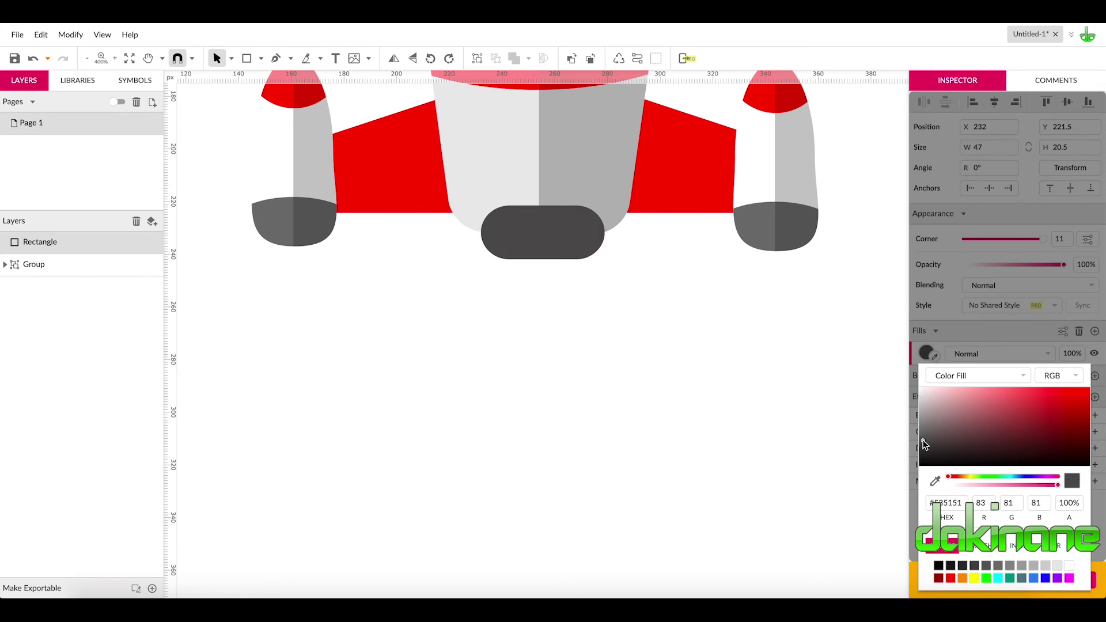
click(544, 236)
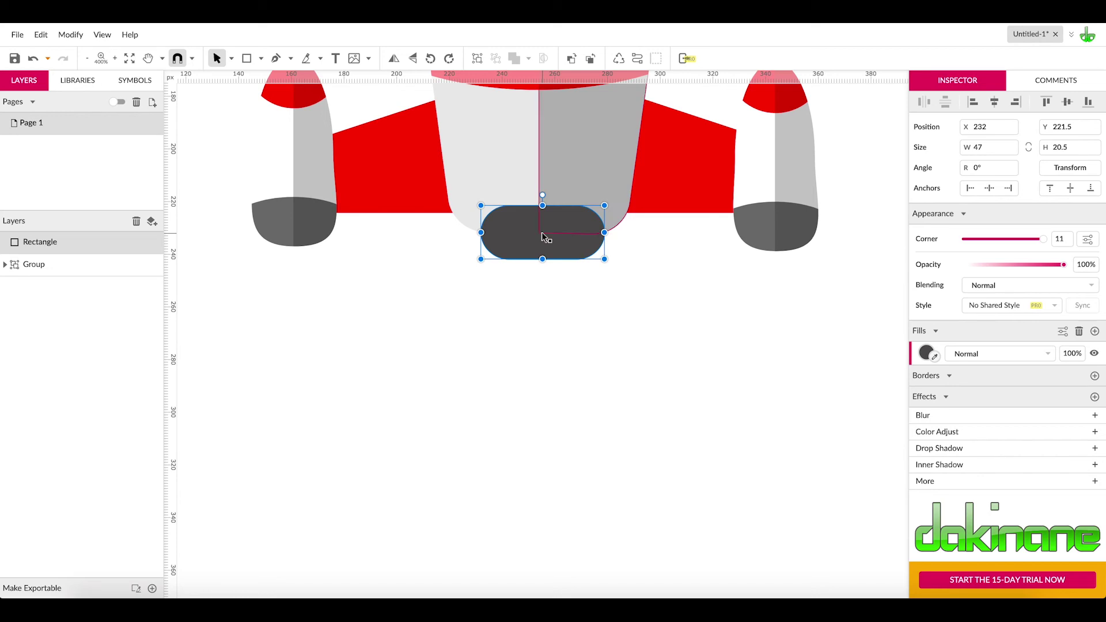
key(ctrl+bracketleft)
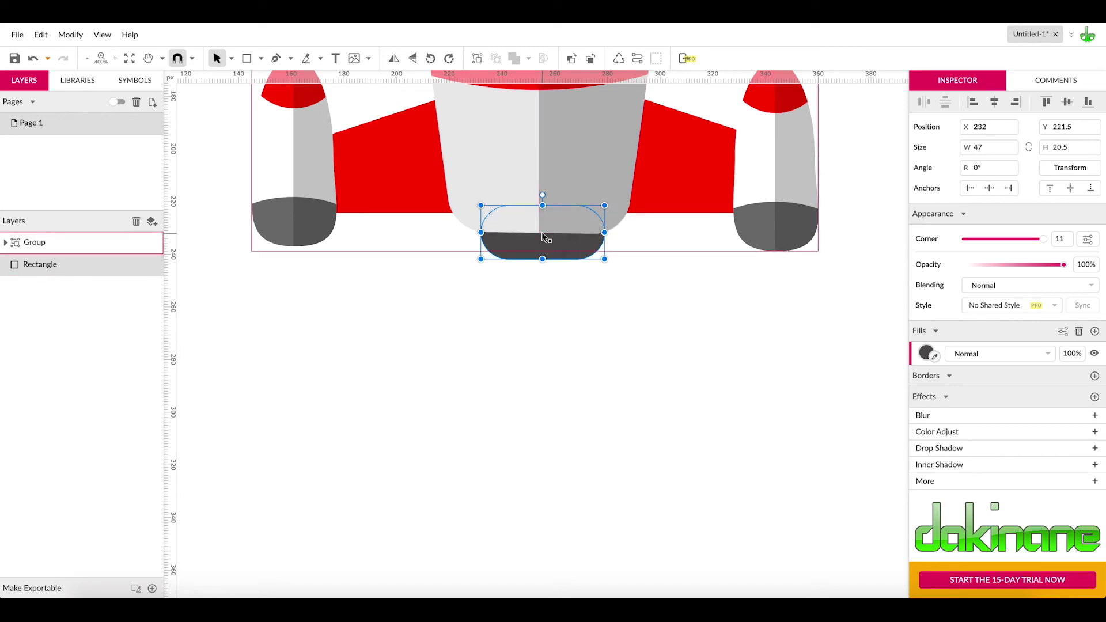
click(601, 285)
click(542, 244)
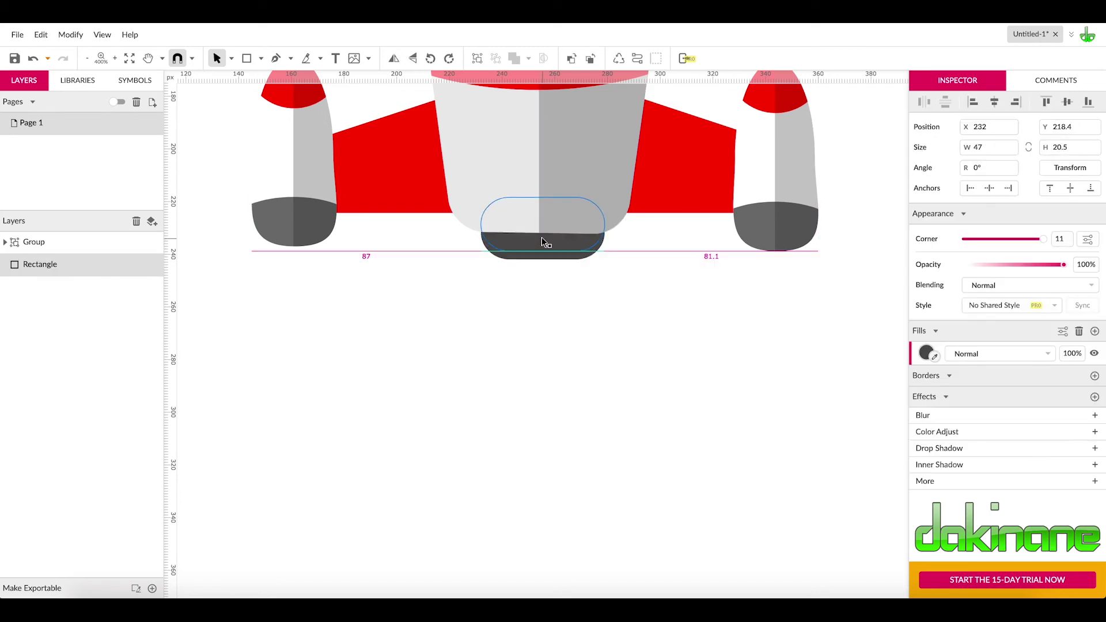
click(545, 276)
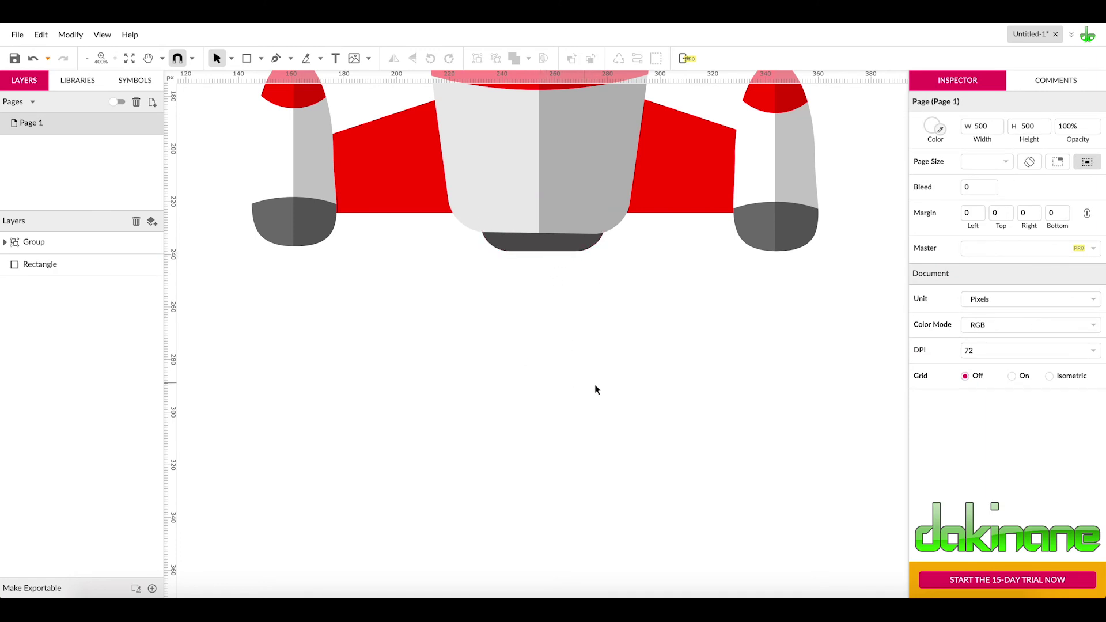
click(539, 254)
drag(539, 254, 540, 262)
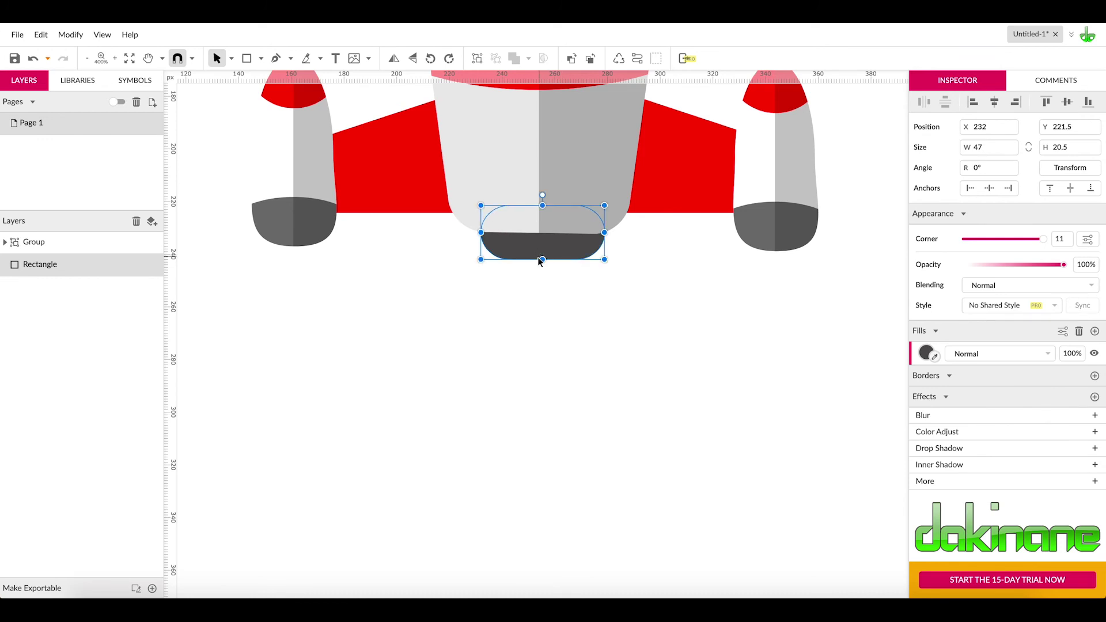
click(595, 296)
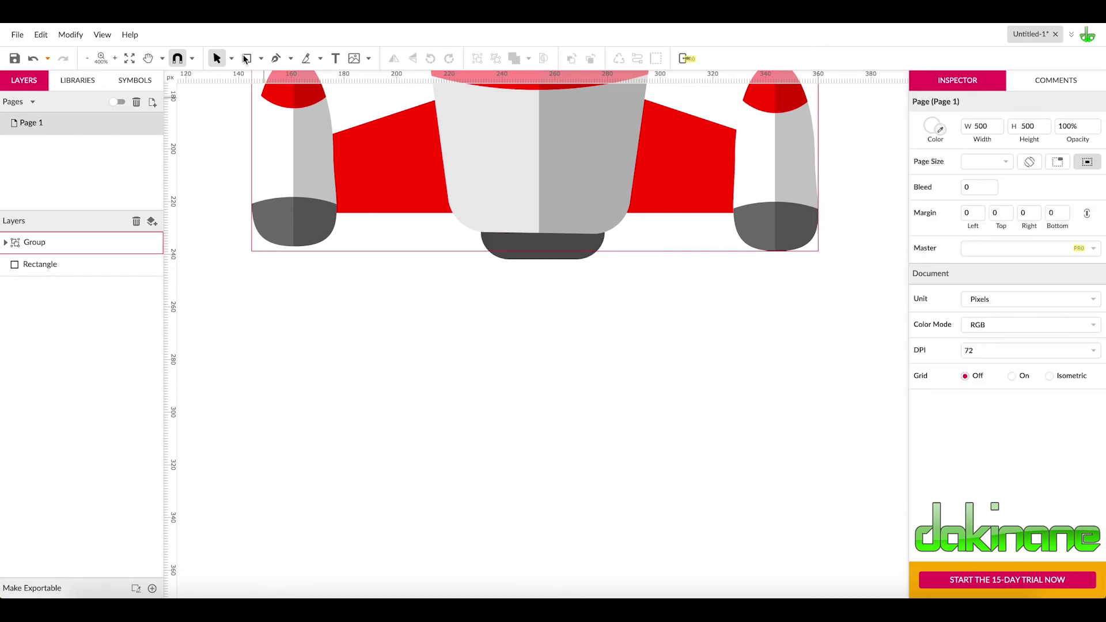
Step: Draw an ellipse about 58 × 159 px below the rocket and convert it to a path
click(87, 58)
click(87, 58)
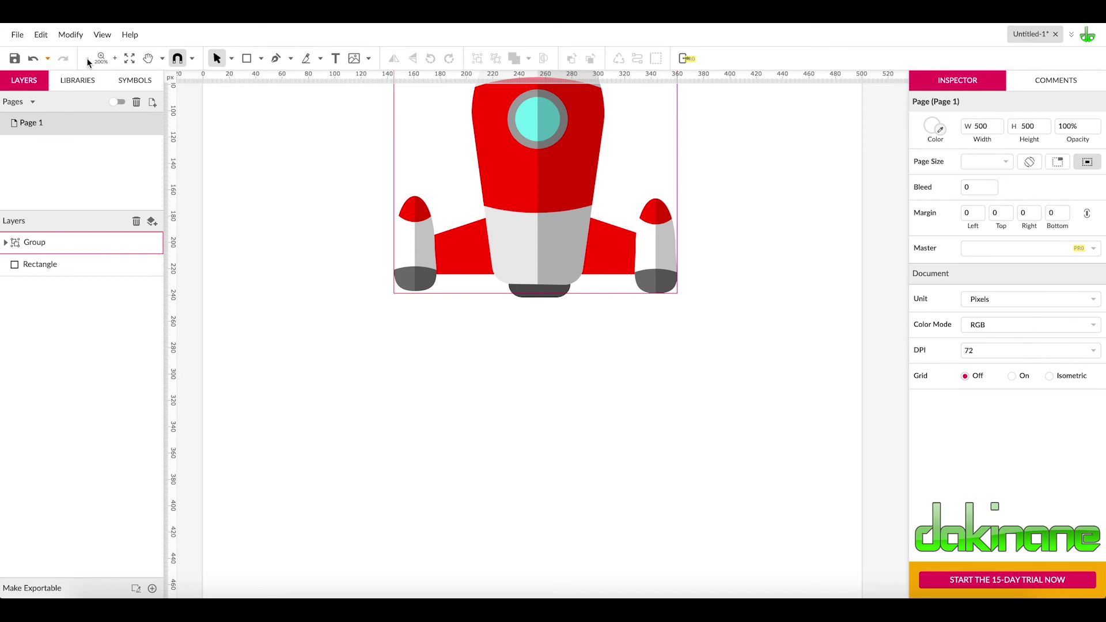
click(87, 58)
click(87, 59)
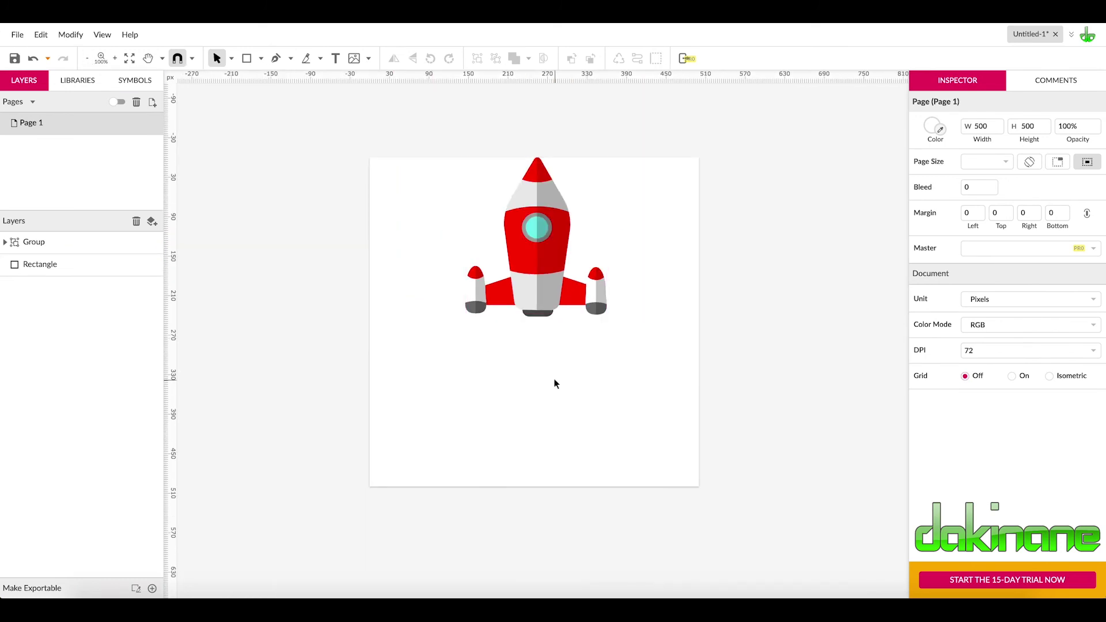
click(261, 60)
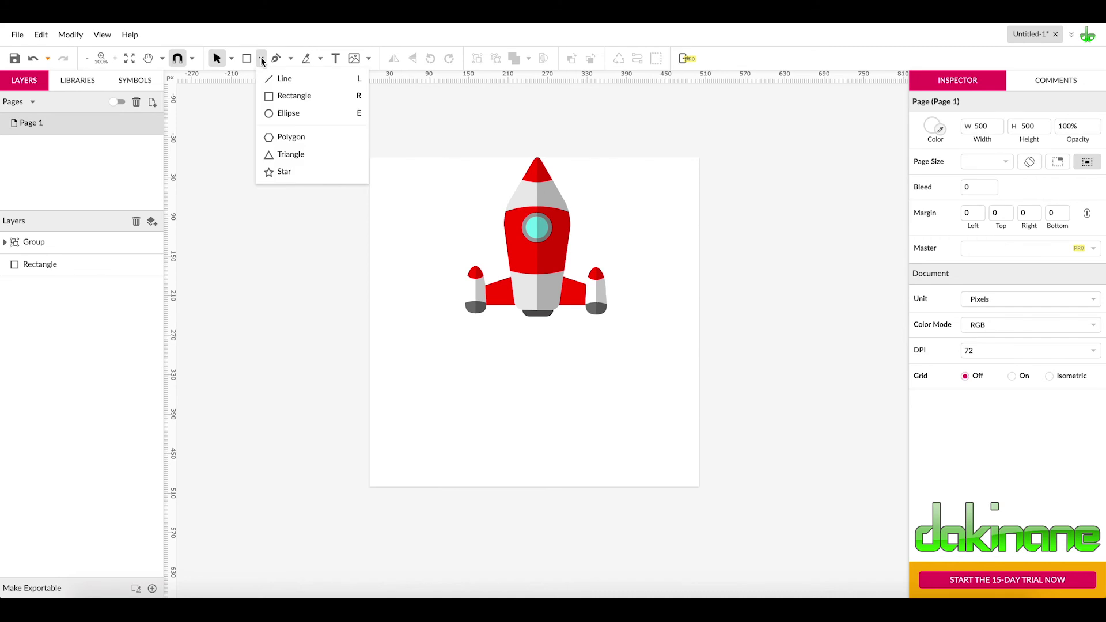
click(270, 113)
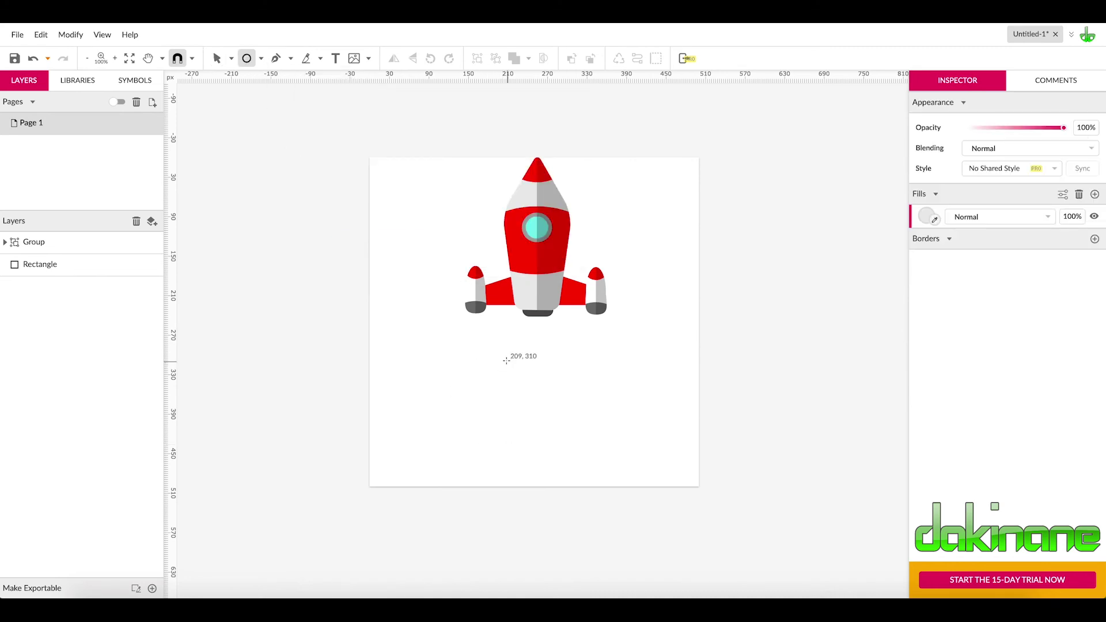
drag(519, 352, 557, 459)
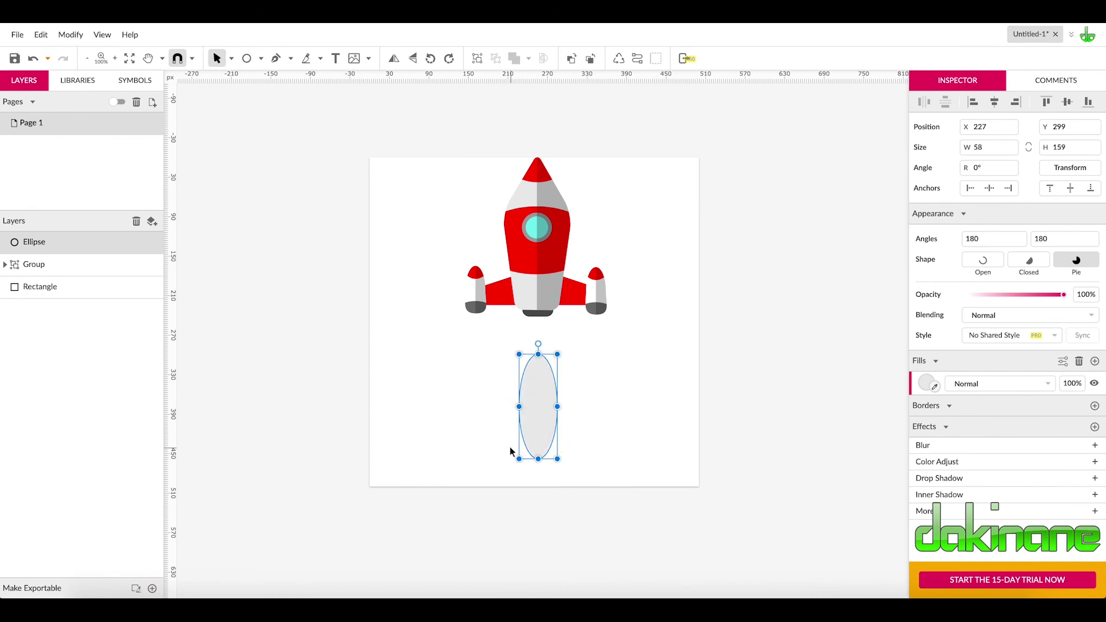
right_click(535, 407)
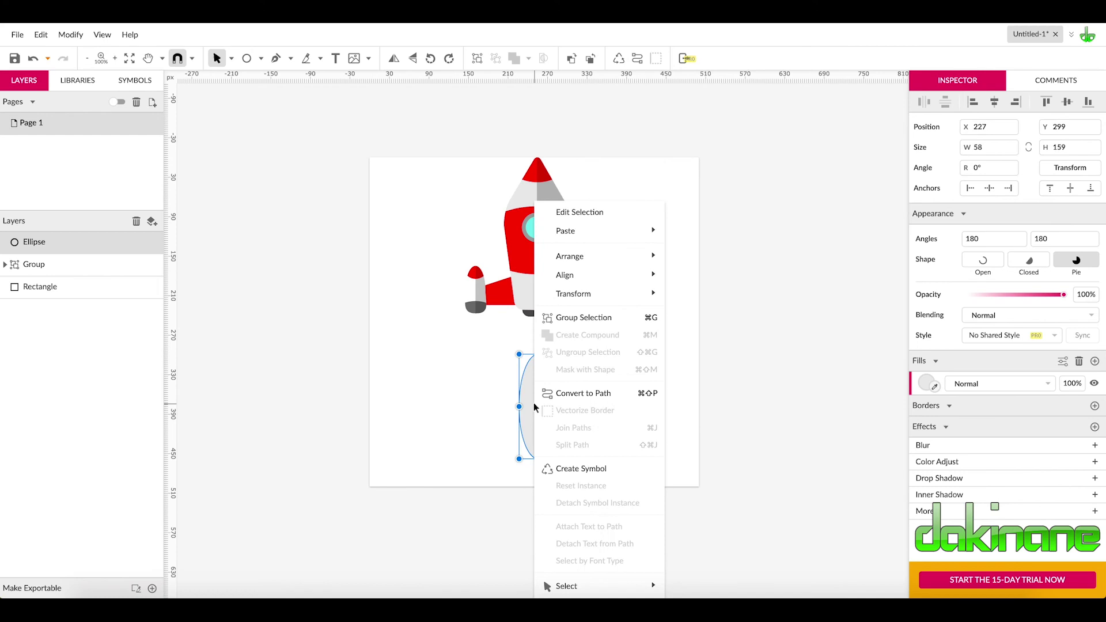
click(567, 393)
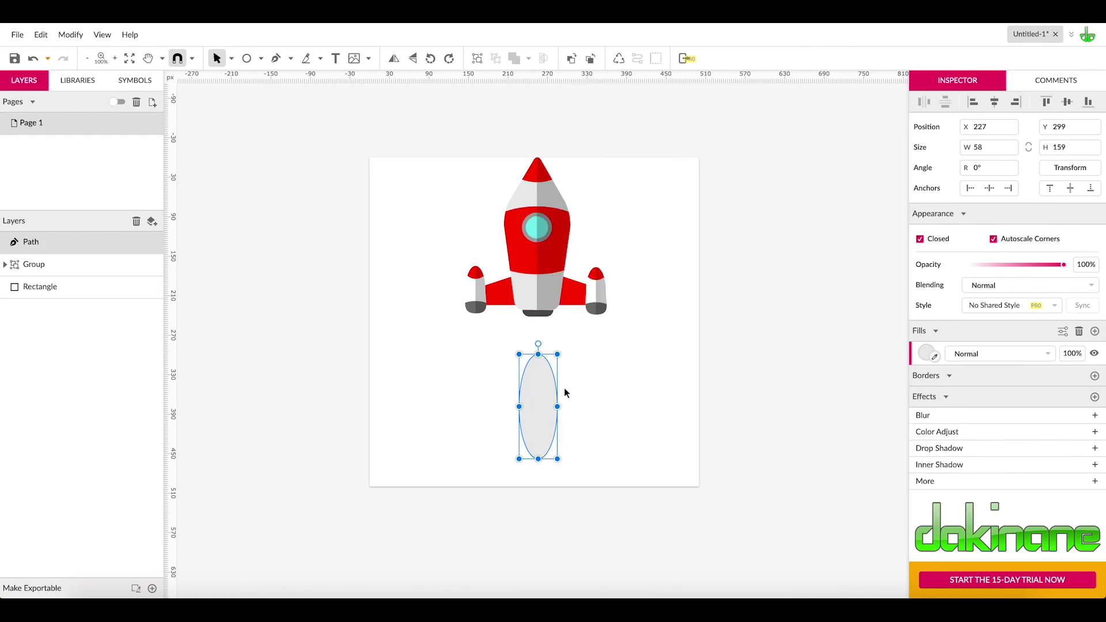
Step: Delete the two side nodes of the ellipse path, keeping its top and bottom nodes
click(231, 58)
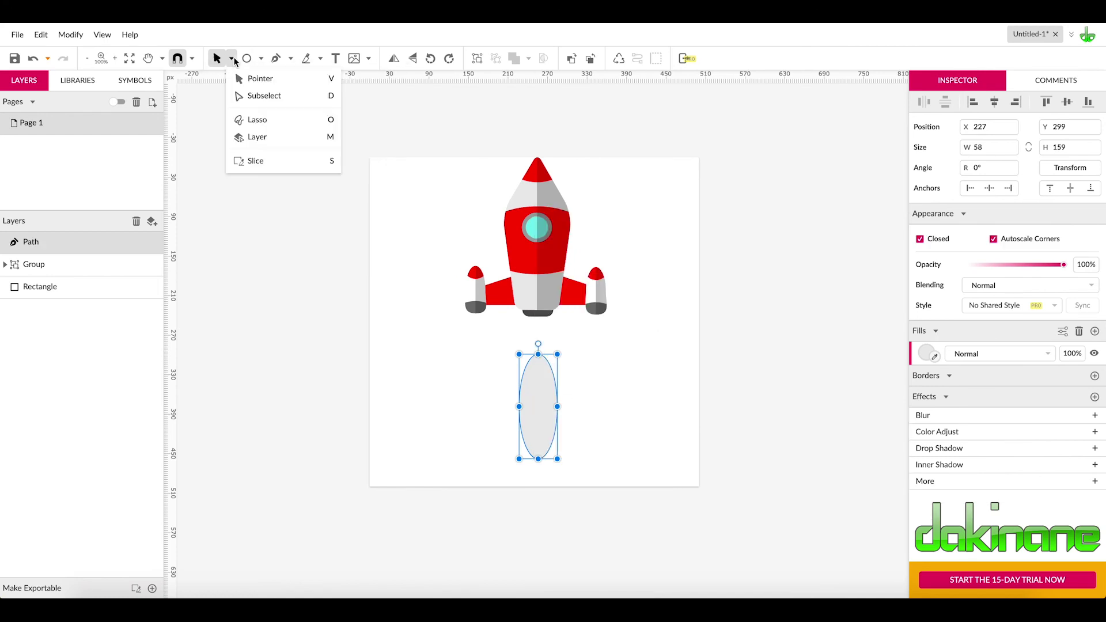
click(246, 97)
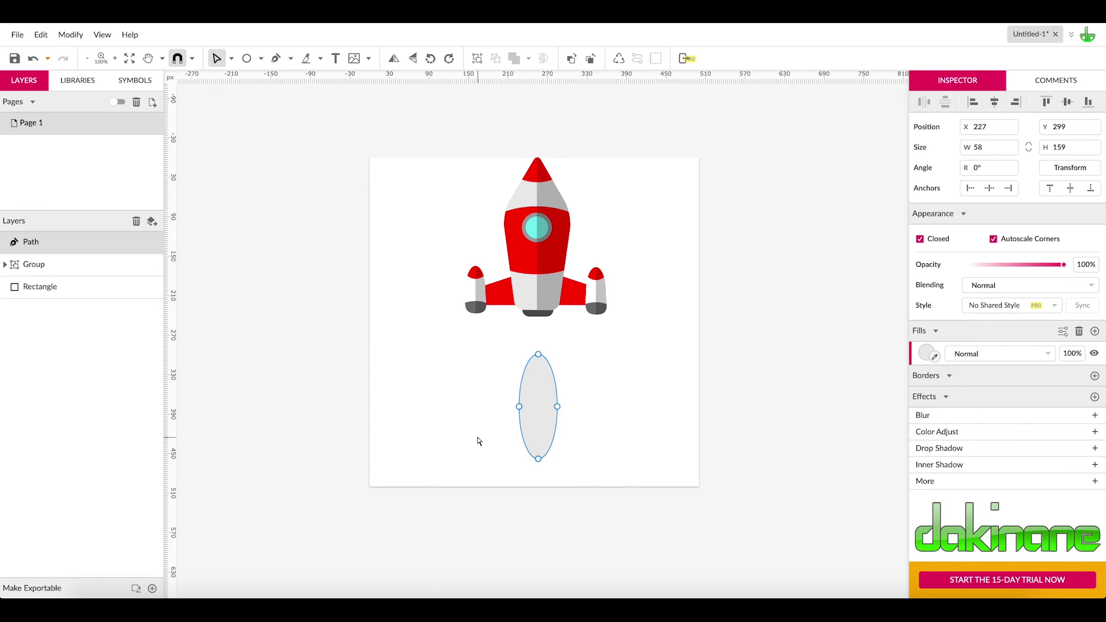
click(519, 407)
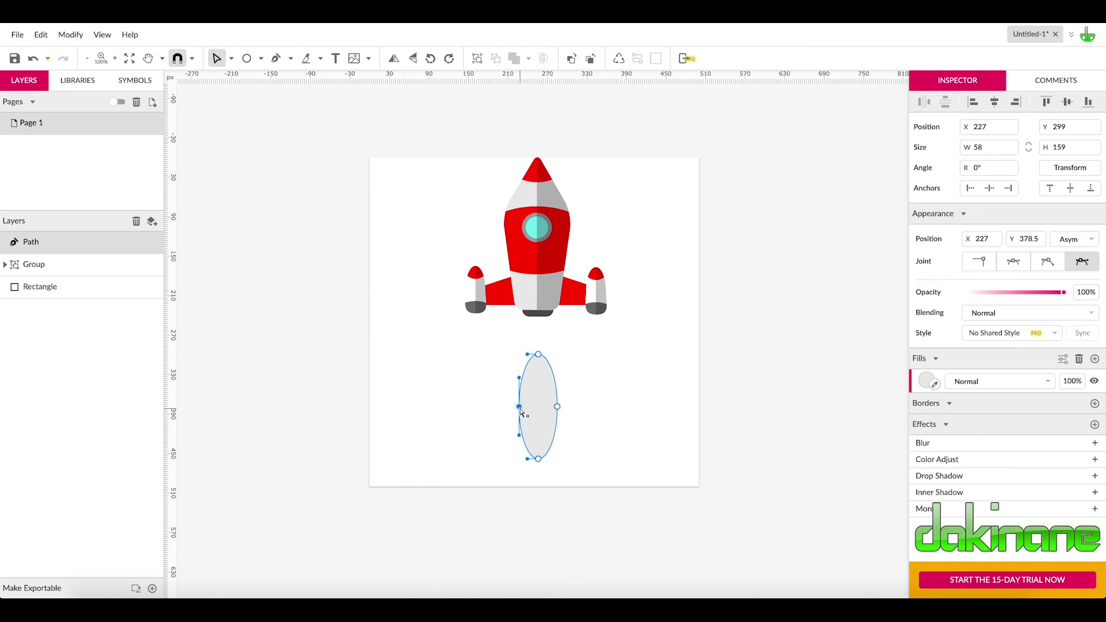
drag(520, 408, 558, 408)
key(Escape)
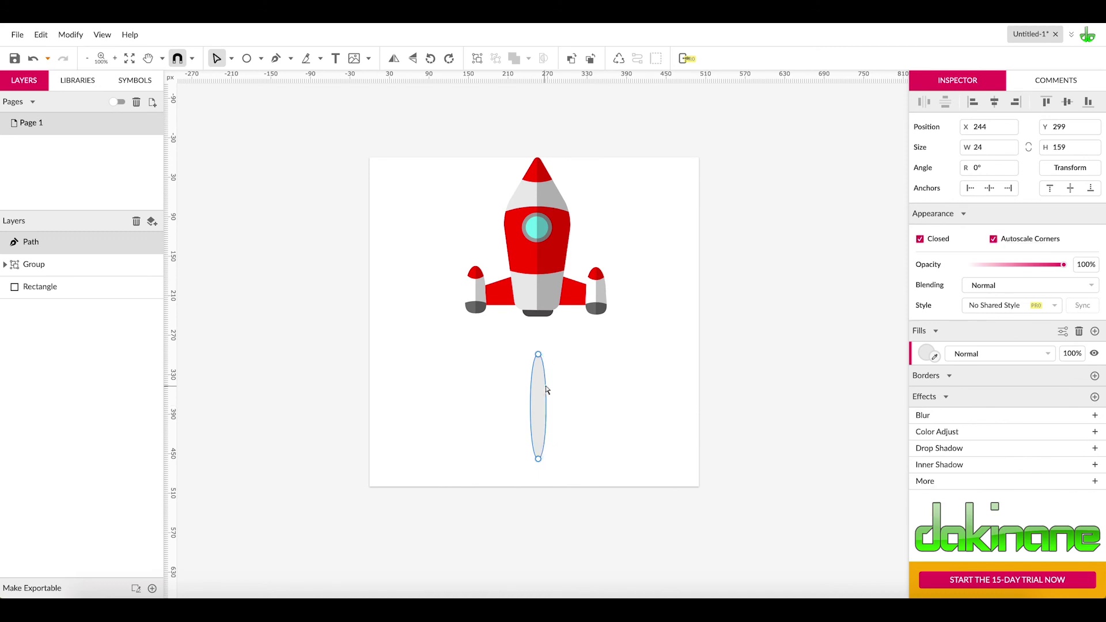
Step: Extend both curve handles of the top node outward evenly until the path is about 65.6 px wide
click(538, 356)
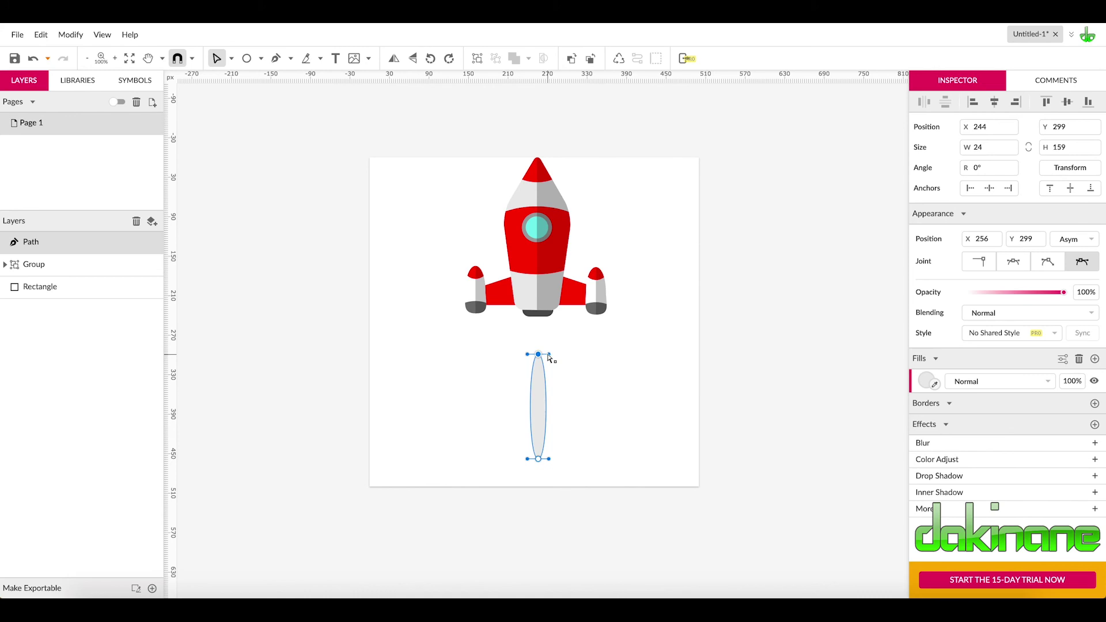
drag(554, 356, 582, 356)
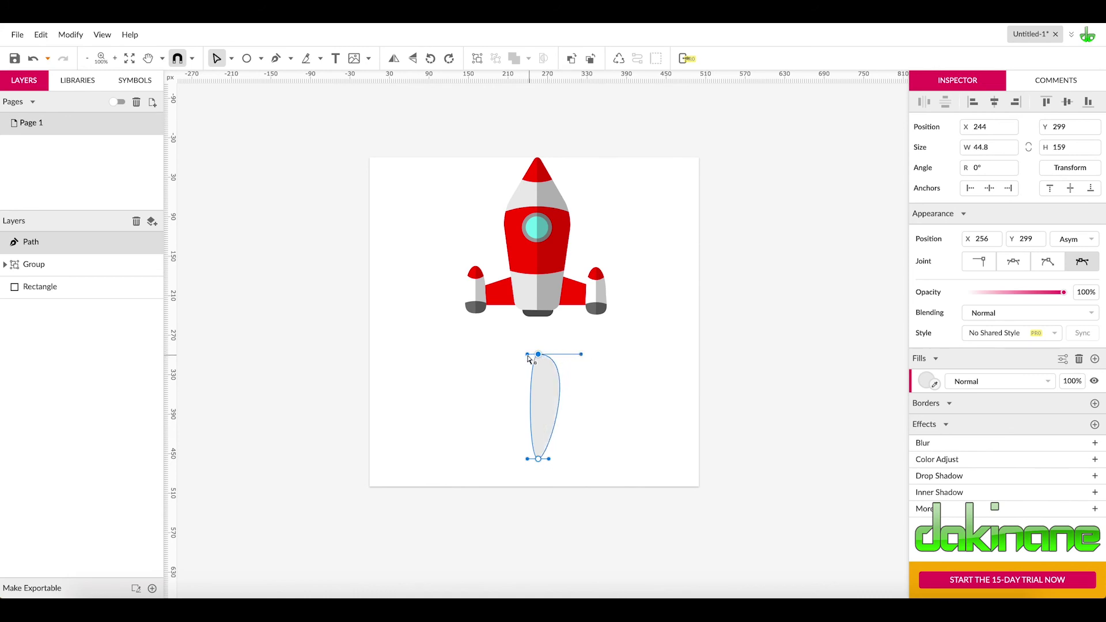
drag(528, 358, 496, 358)
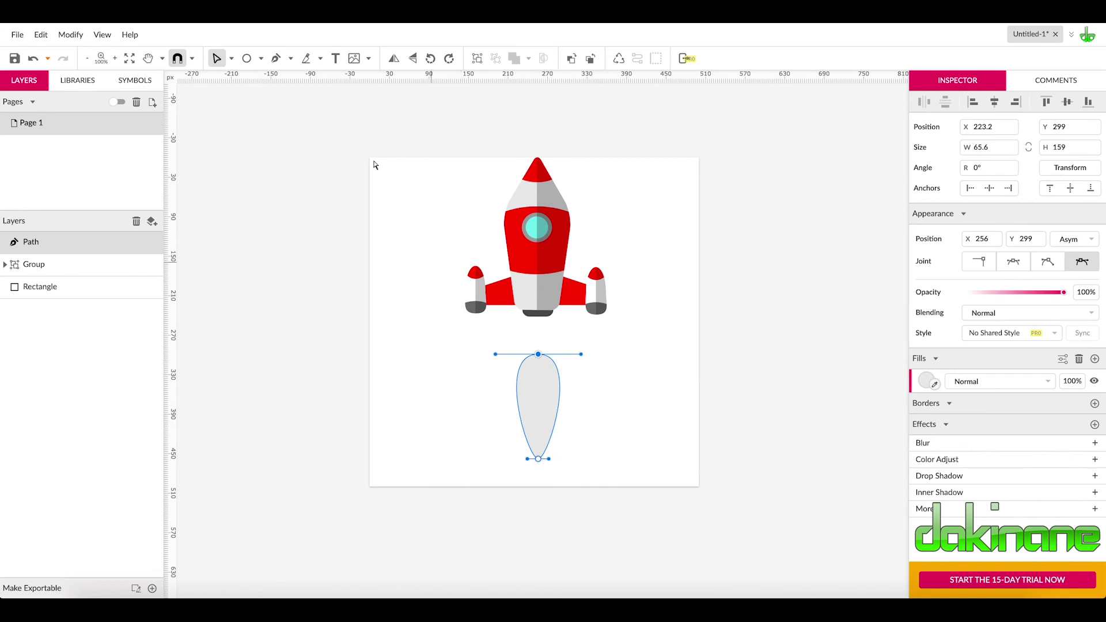
Step: Collapse the curve handles of the bottom node into the node to give the flame a sharp tip
click(116, 60)
click(117, 60)
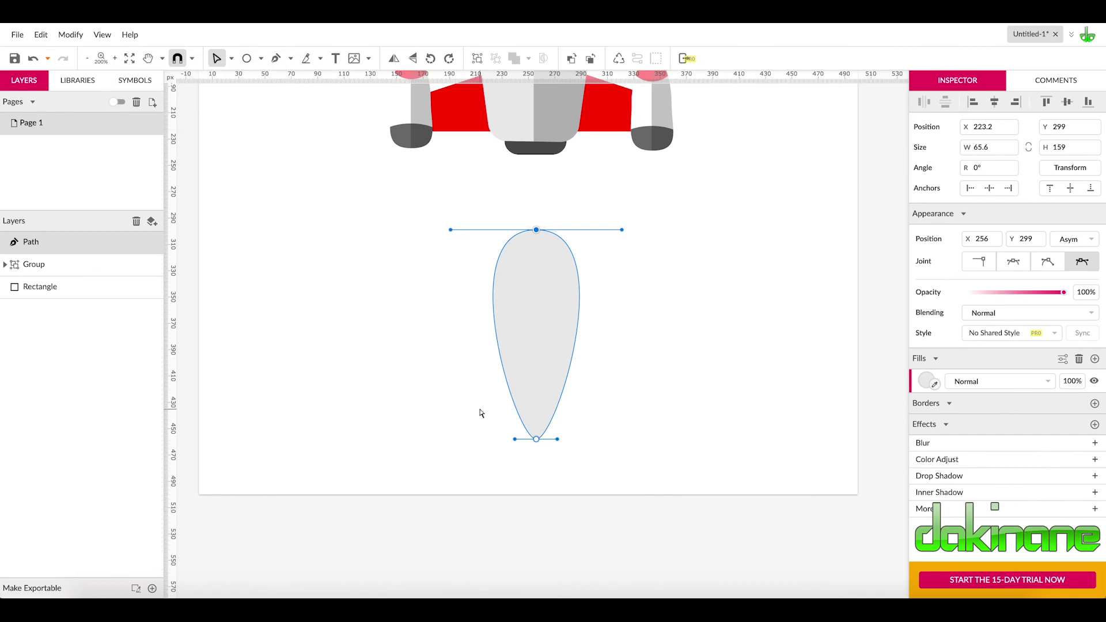
mouse_move(557, 439)
mouse_down()
mouse_move(518, 443)
mouse_move(536, 444)
mouse_up()
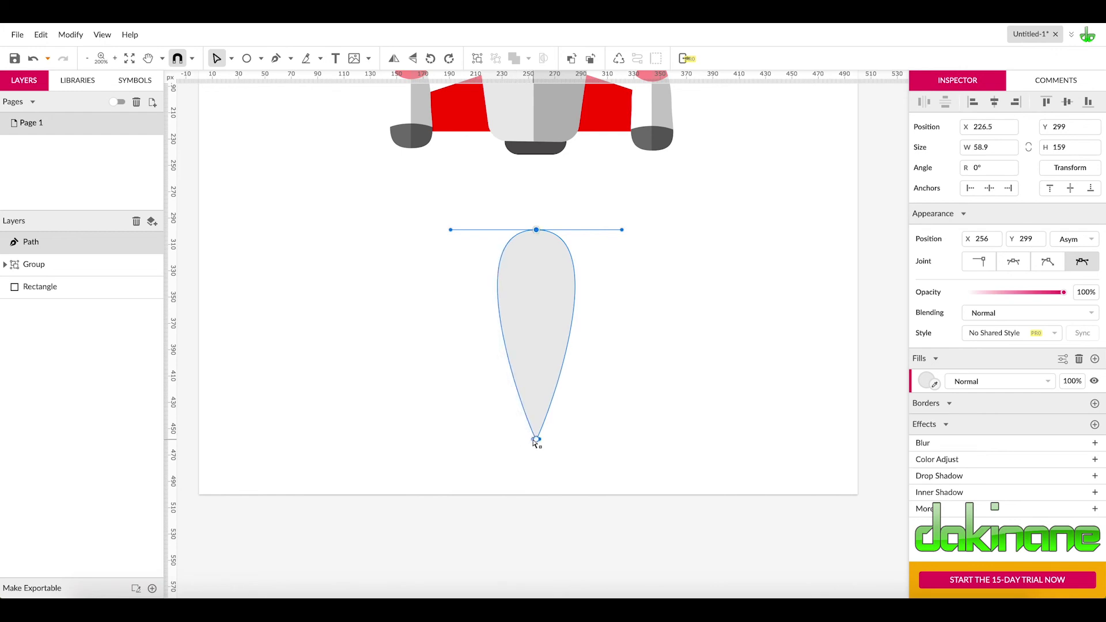
click(605, 426)
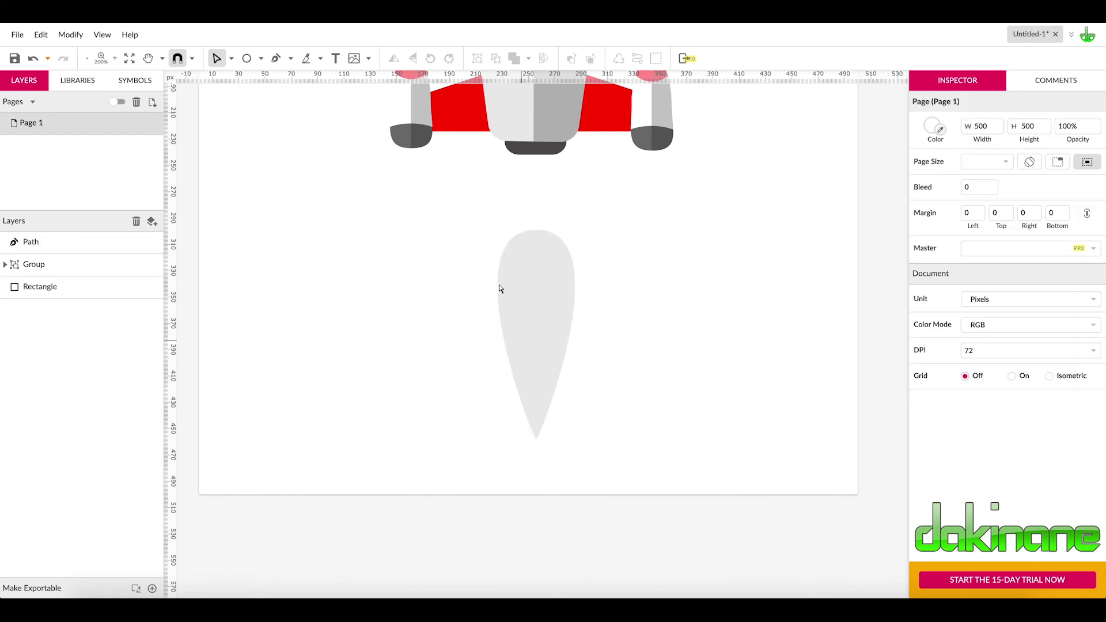
Step: Fill the flame shape with orange #FF9900
click(231, 58)
click(245, 86)
click(108, 241)
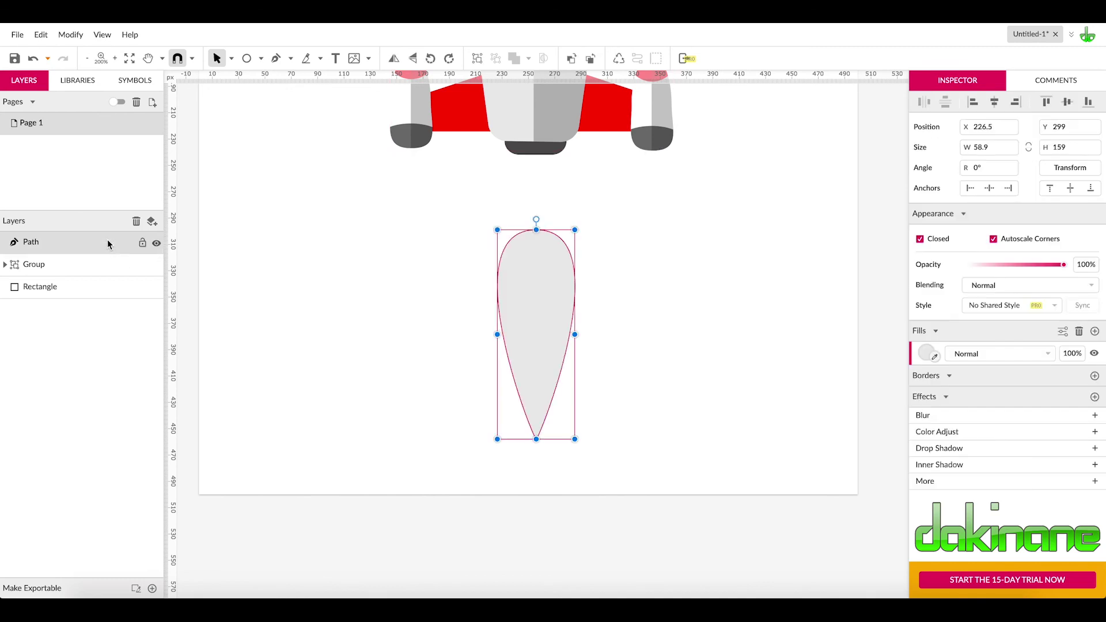
click(926, 353)
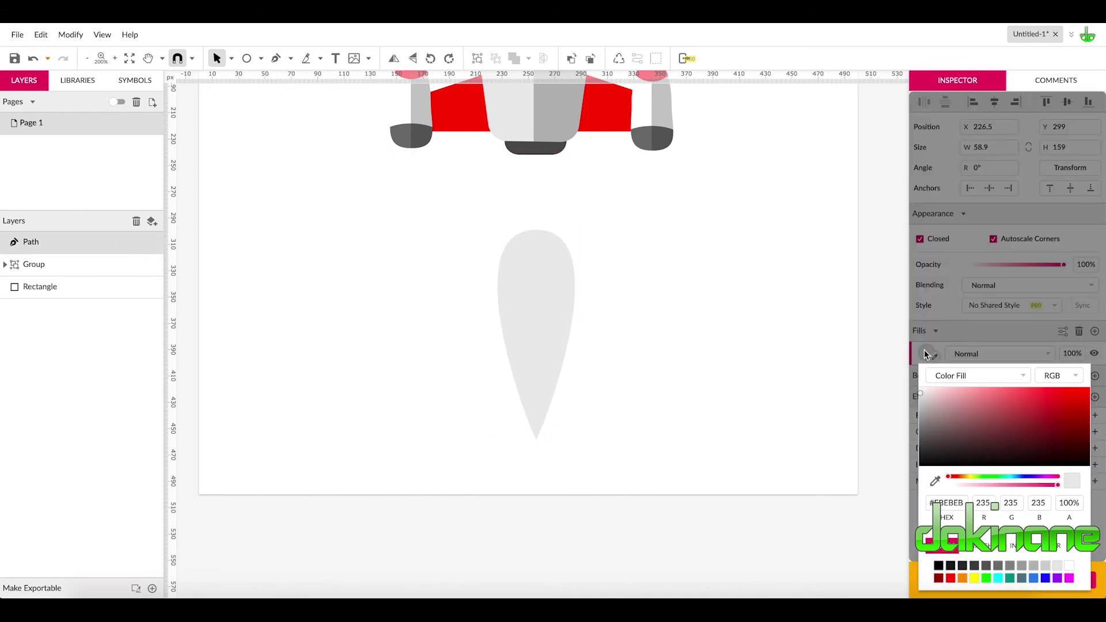
click(963, 579)
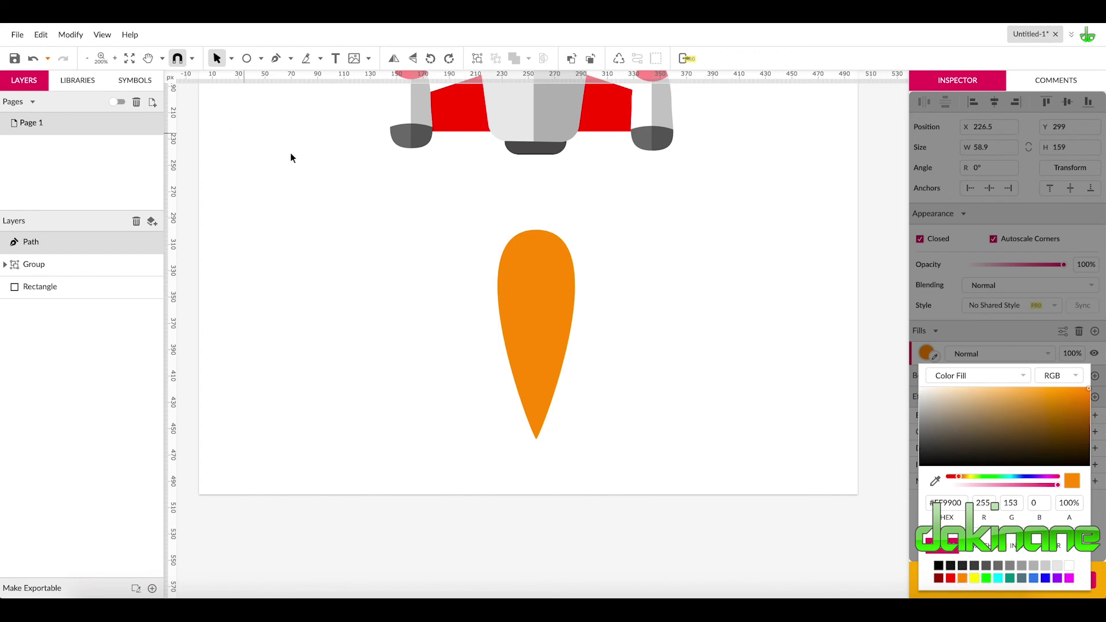
key(Escape)
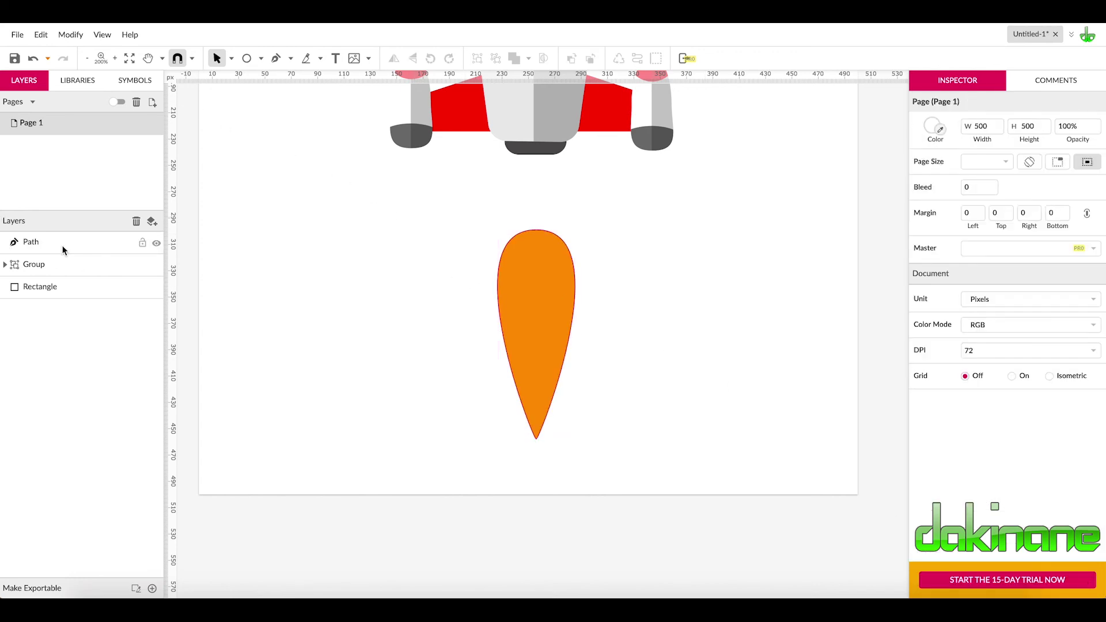
Step: Duplicate the orange flame shape and fill the copy with yellow #FFFF00
click(63, 249)
right_click(540, 288)
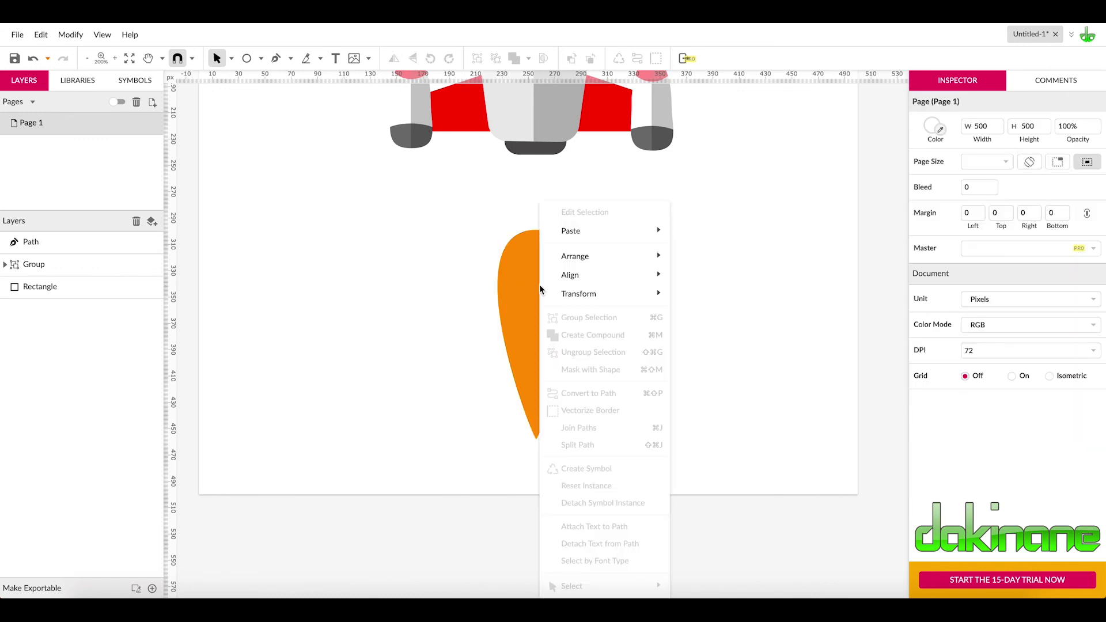
click(143, 246)
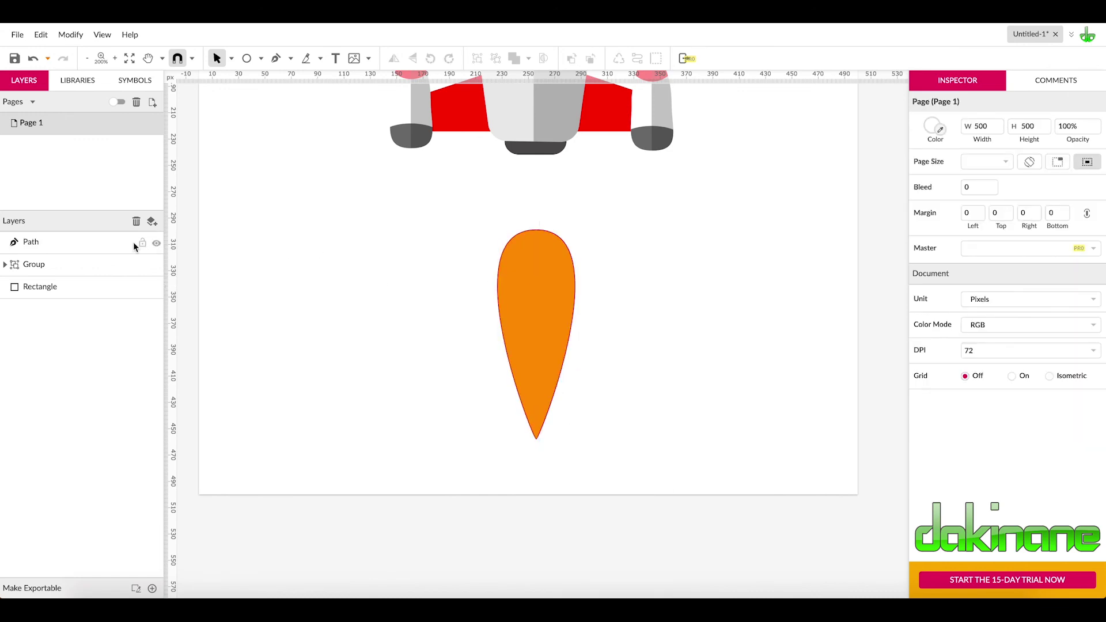
key(ctrl+d)
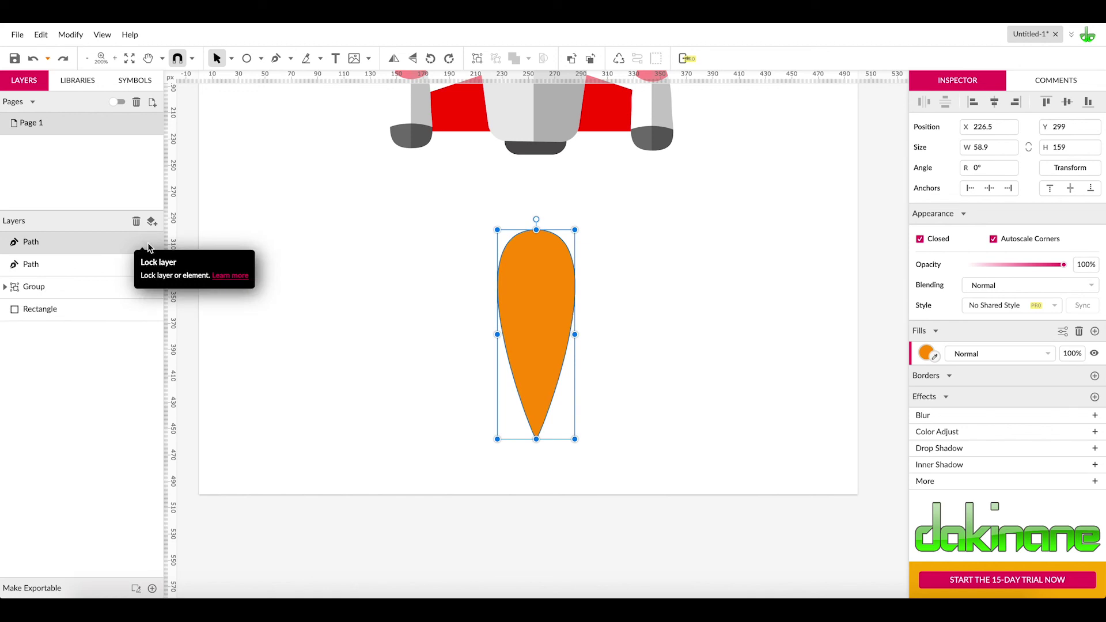
click(927, 354)
click(974, 578)
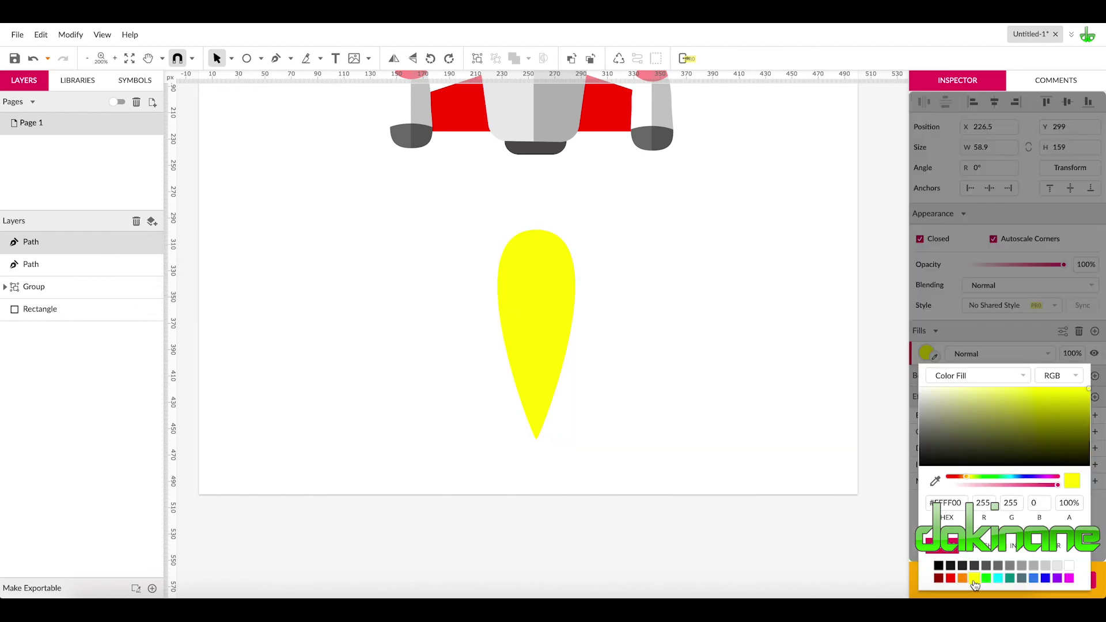
click(123, 238)
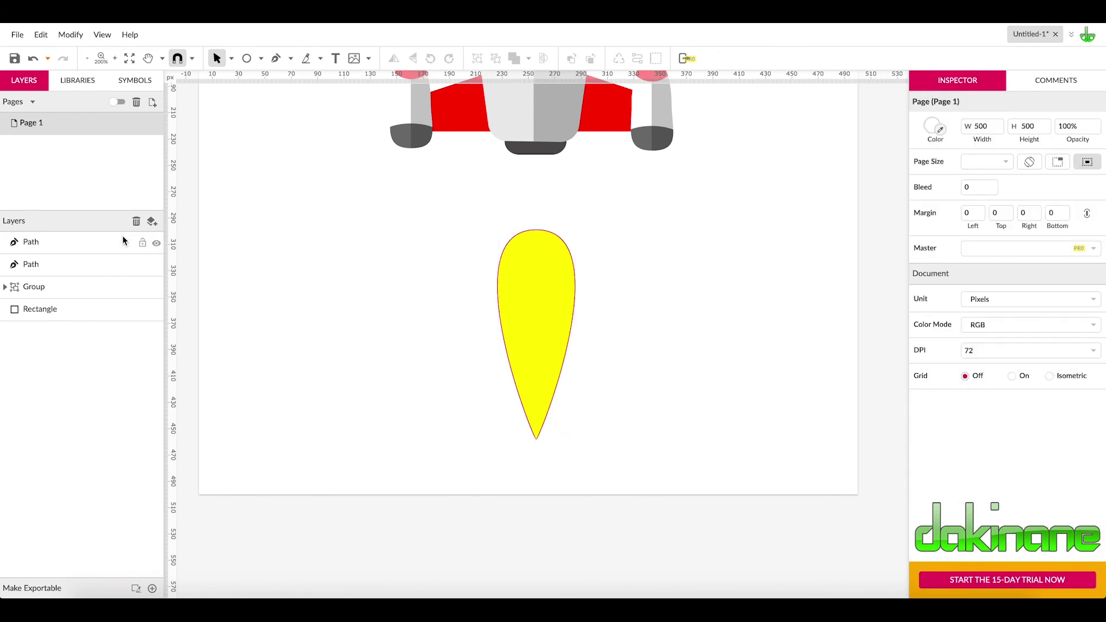
Step: Shrink the yellow flame to about 40 × 108 px, keeping its upper left corner in place
drag(575, 439, 531, 375)
key(Escape)
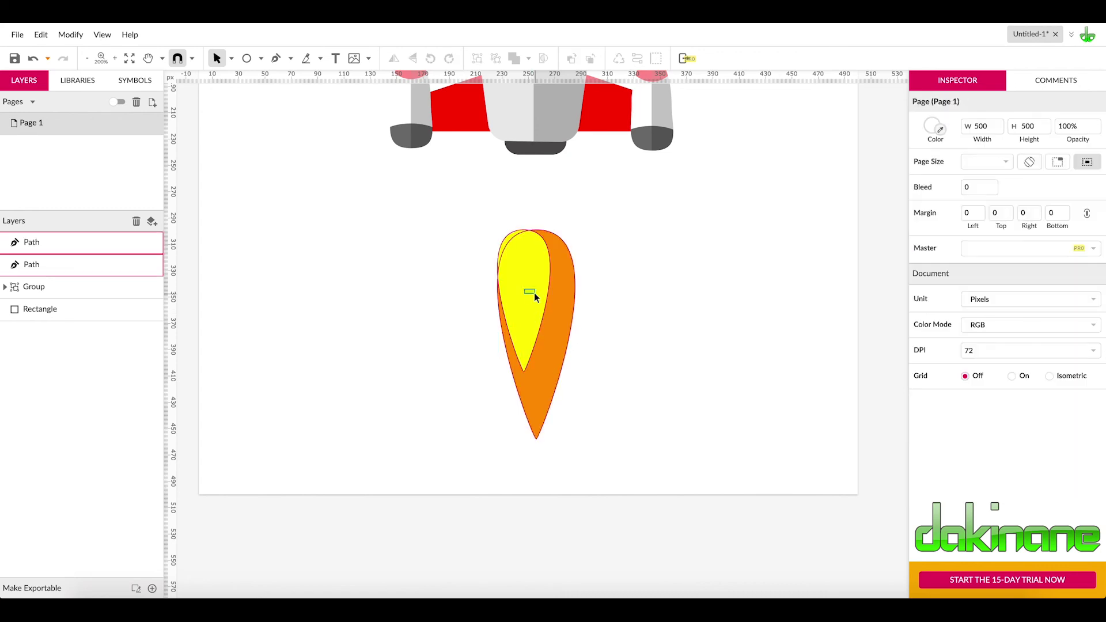
key(ctrl+a)
key(Escape)
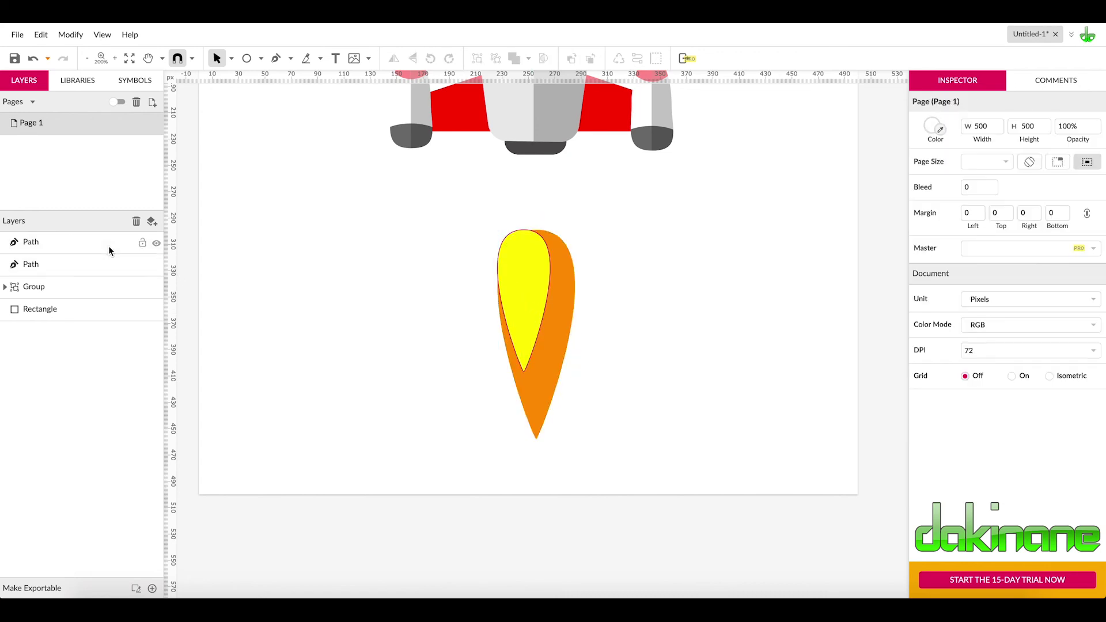
Step: Nudge the yellow flame 9 px right and 3 px down to centre it inside the orange flame
click(120, 239)
key(Right)
key(Right)
key(Right)
key(Right)
key(Right)
key(Right)
key(Right)
key(Right)
key(Right)
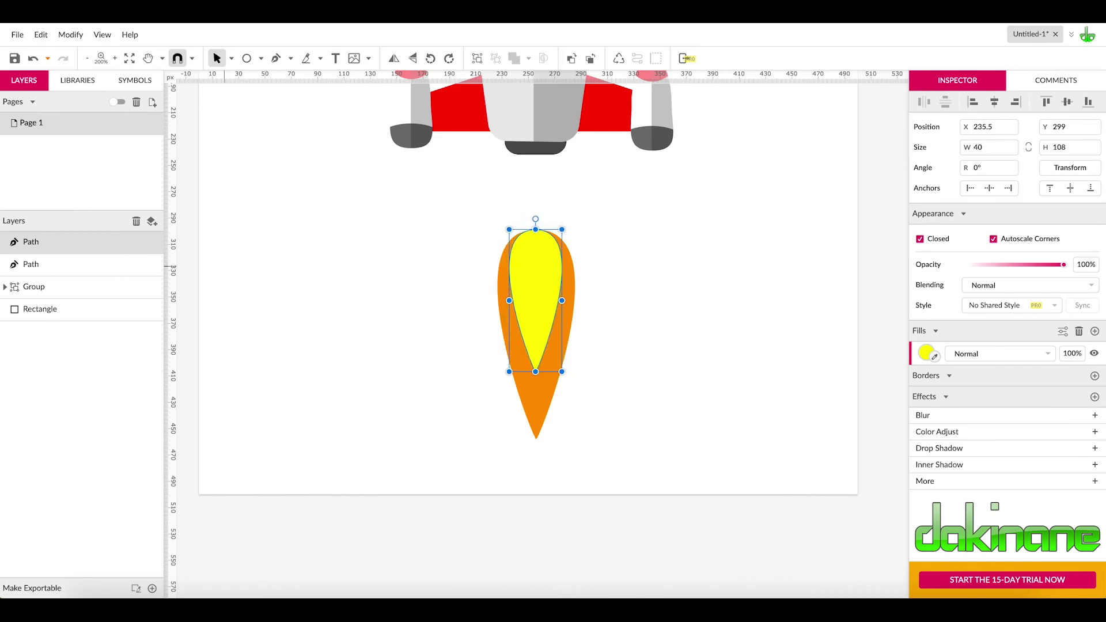
key(Down)
key(Down)
key(Down)
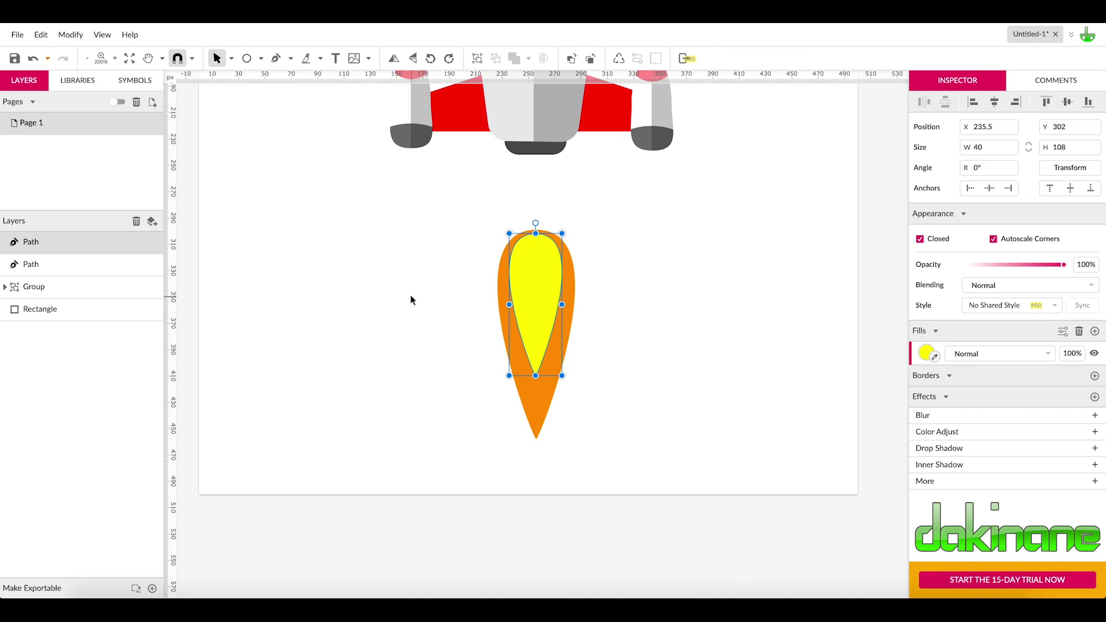
Step: Duplicate the yellow flame and fill the copy with white
key(ctrl+d)
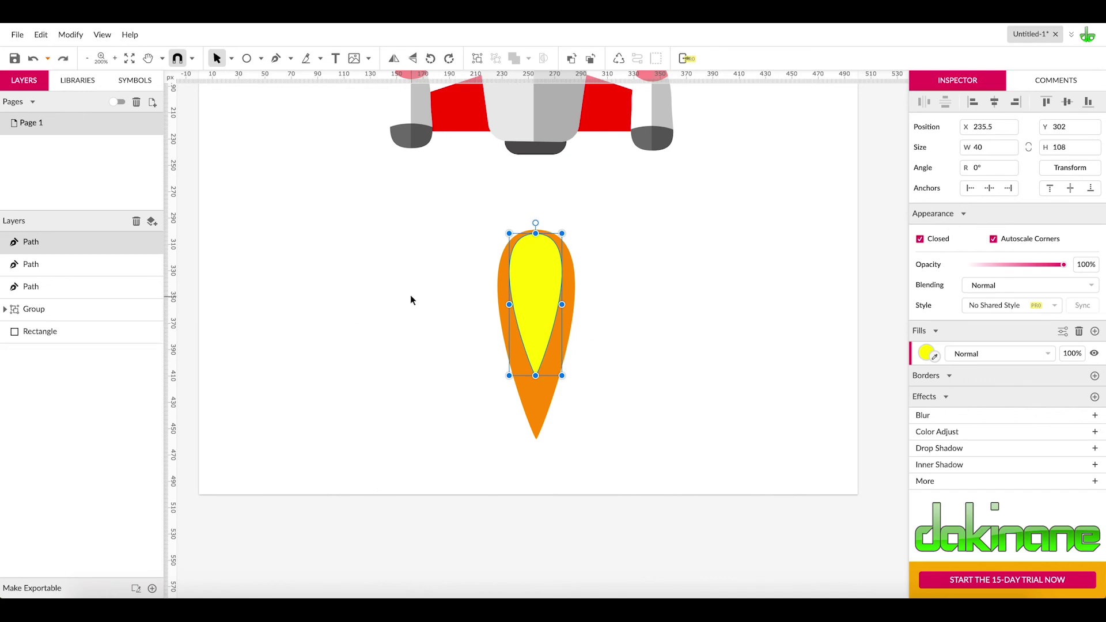
click(926, 353)
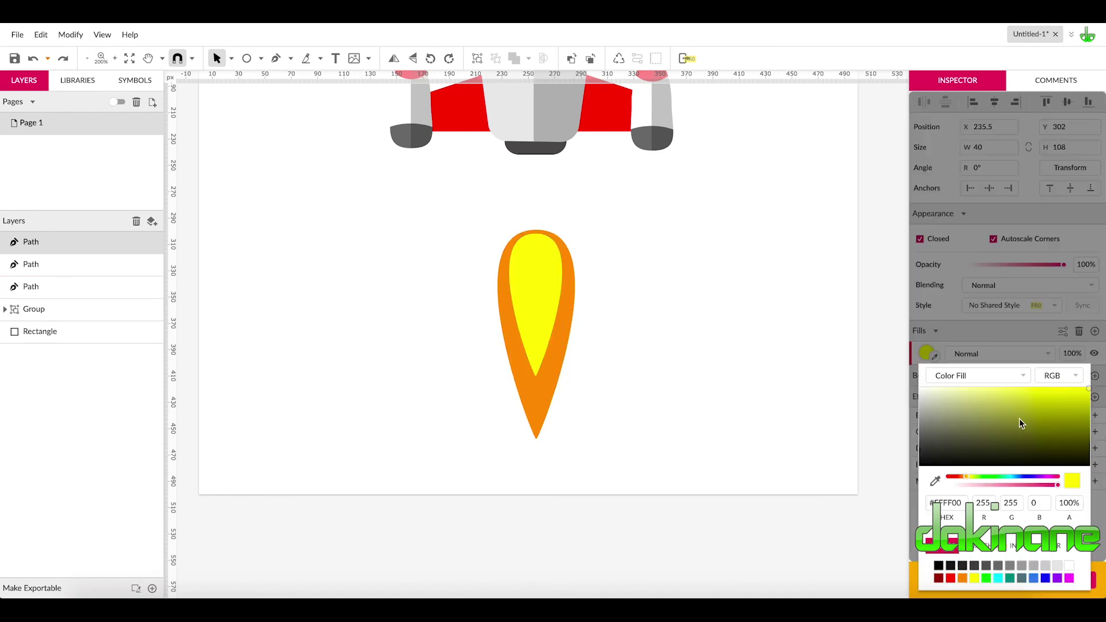
click(1069, 566)
click(101, 243)
click(102, 241)
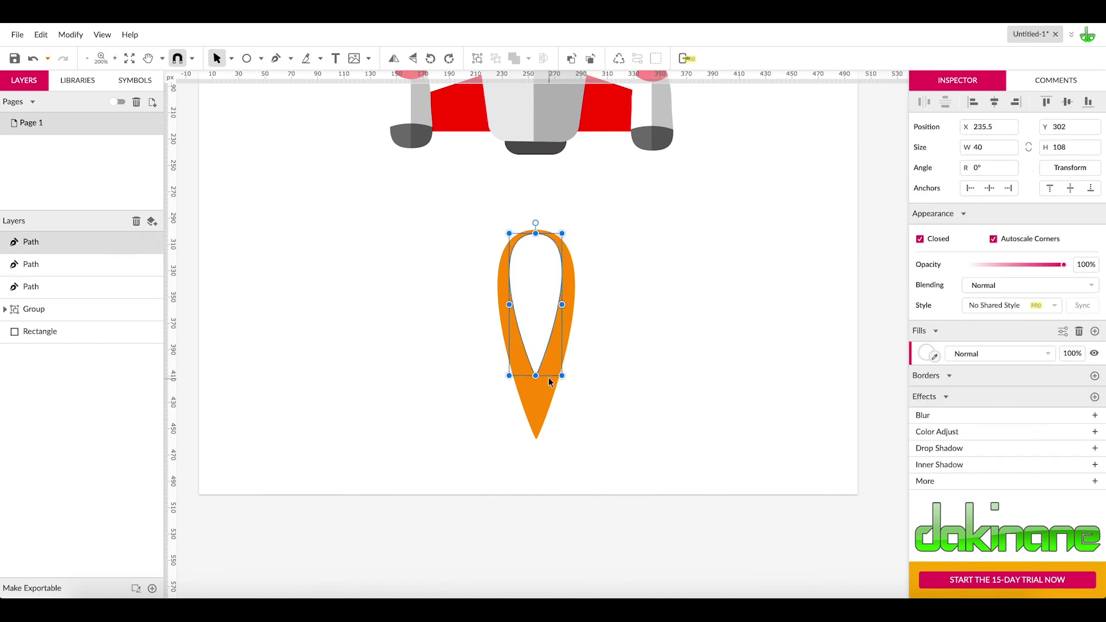
Step: Shrink the white flame to about 22.2 × 60 px and nudge it to X 244.5, Y 305 inside the yellow flame
drag(562, 373, 534, 313)
key(Right)
key(Right)
key(Right)
key(Right)
key(Right)
key(Right)
key(Right)
key(Right)
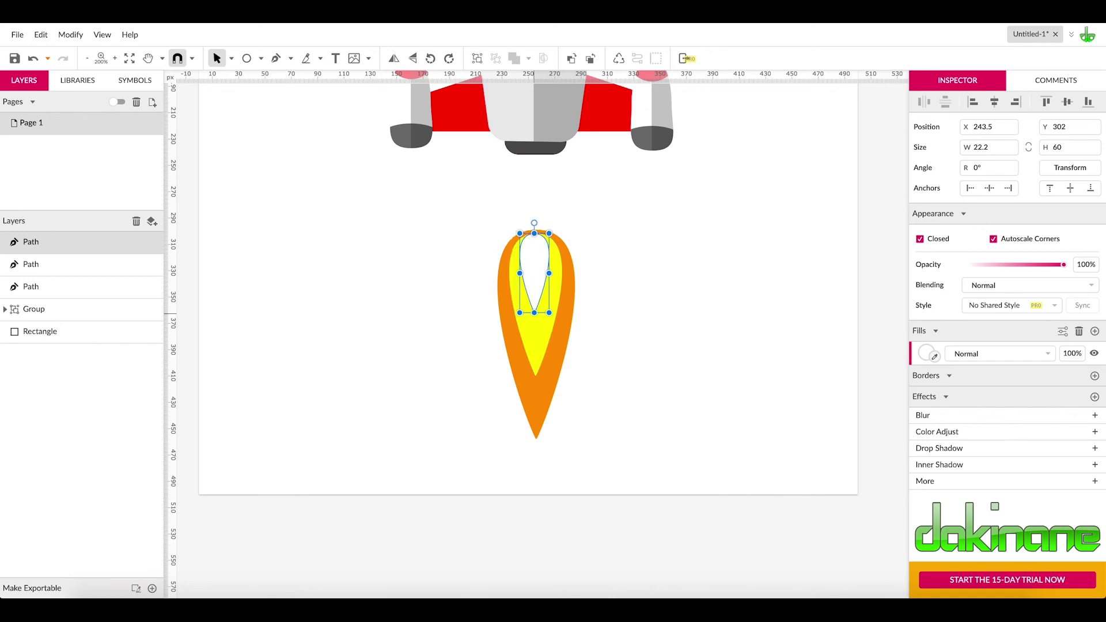
key(Right)
key(Down)
key(Down)
key(Down)
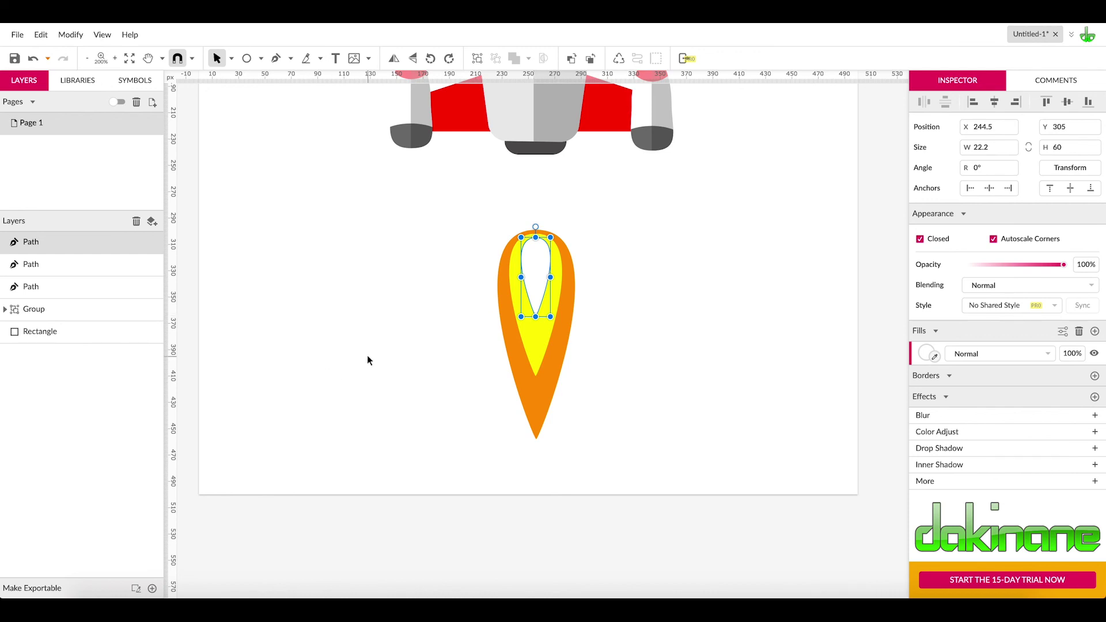
Step: Select the orange, yellow and white flame shapes together and group them into one flame
click(369, 361)
drag(449, 219, 613, 463)
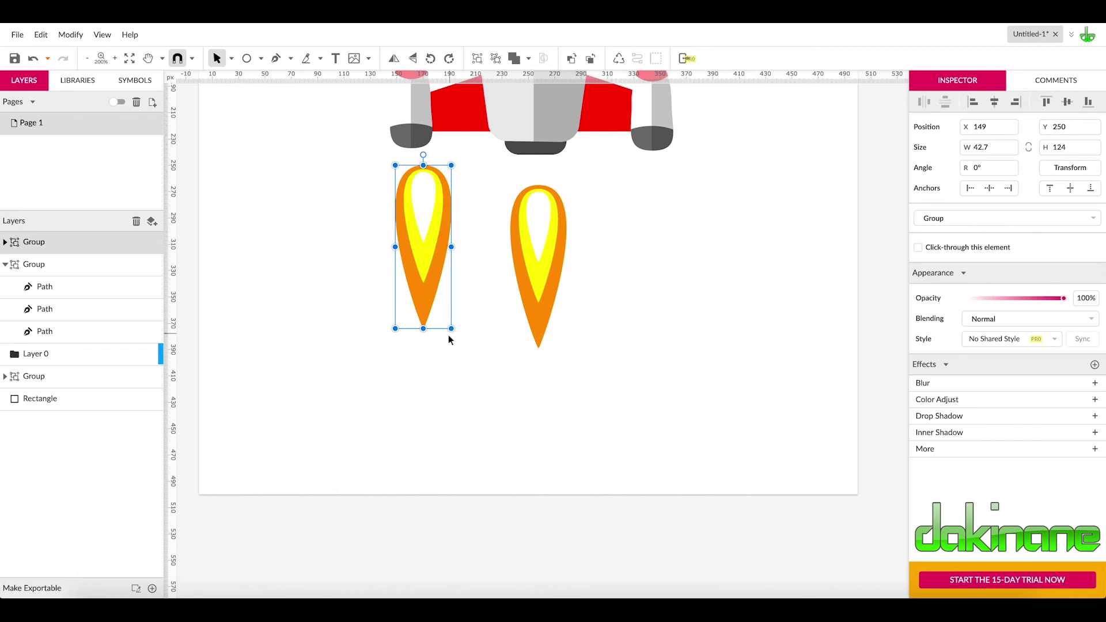
Step: Shrink the flame copy to 21 × 61 px and place it under the left booster at X 150, Y 238.9
drag(451, 328, 423, 221)
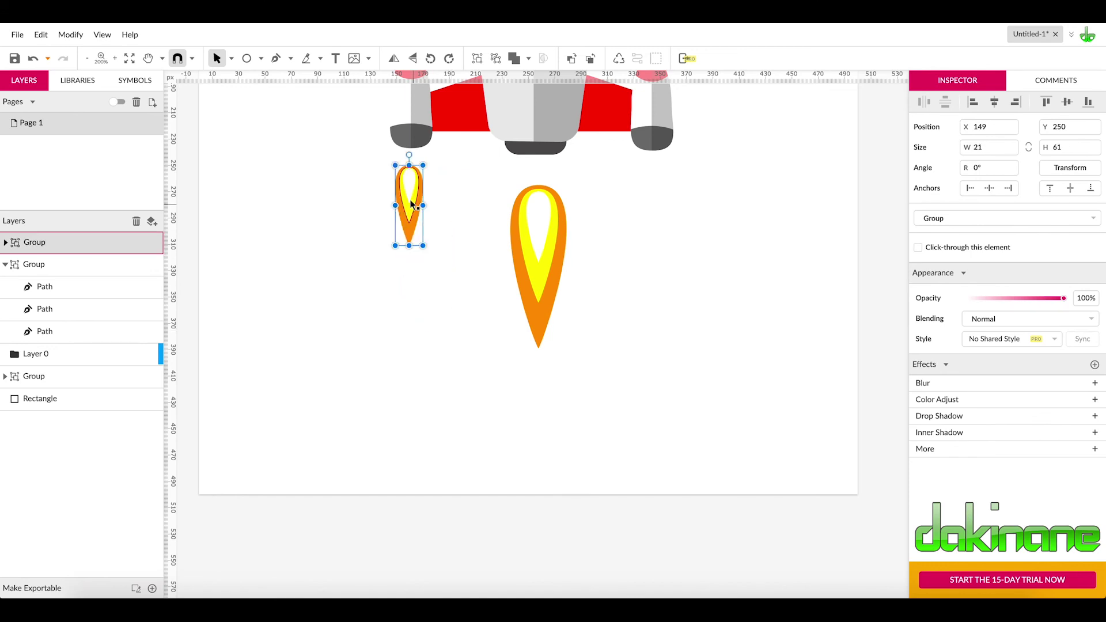
click(409, 182)
click(410, 198)
click(410, 197)
click(415, 204)
drag(414, 202, 415, 186)
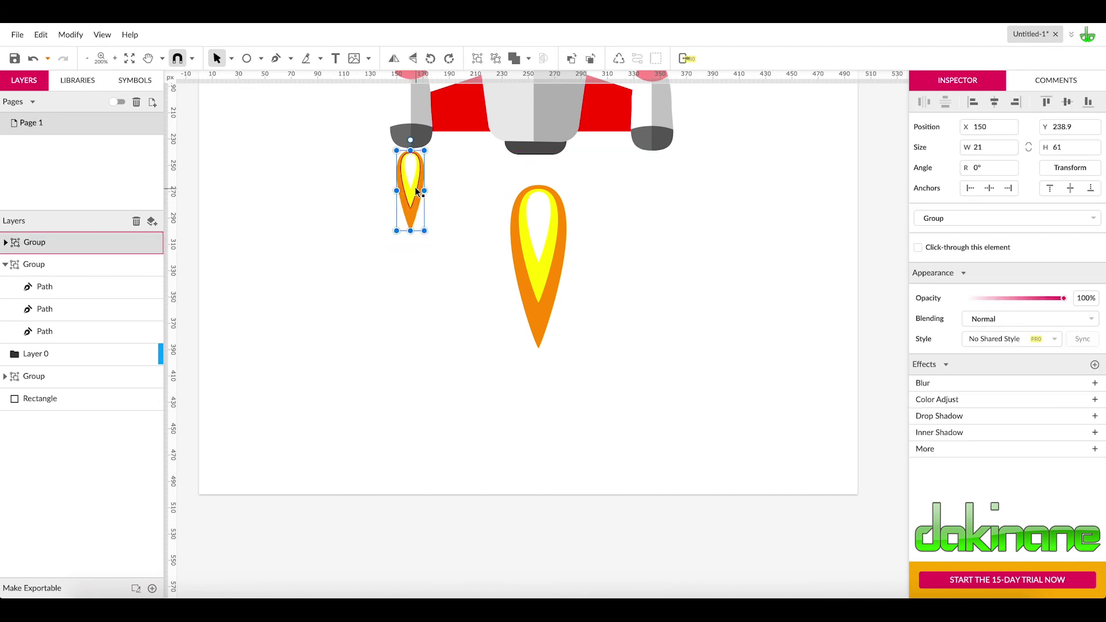
Step: Duplicate the small flame under the right booster at X 334, Y 240, and move the large flame under the nozzle to X 234.2, Y 245
key(ctrl+d)
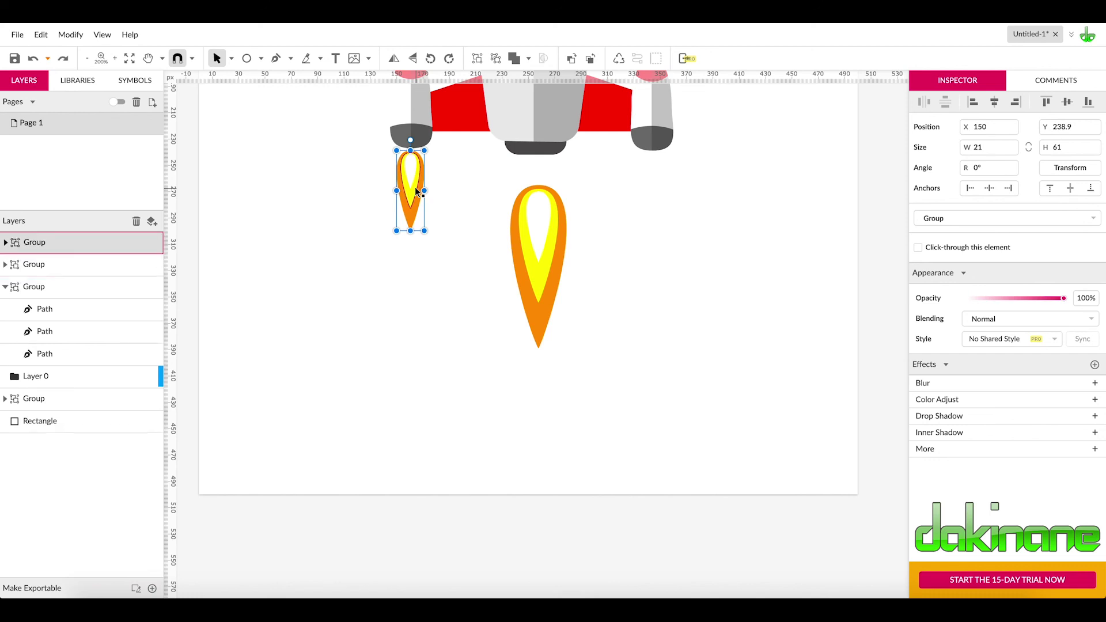
drag(416, 192, 658, 189)
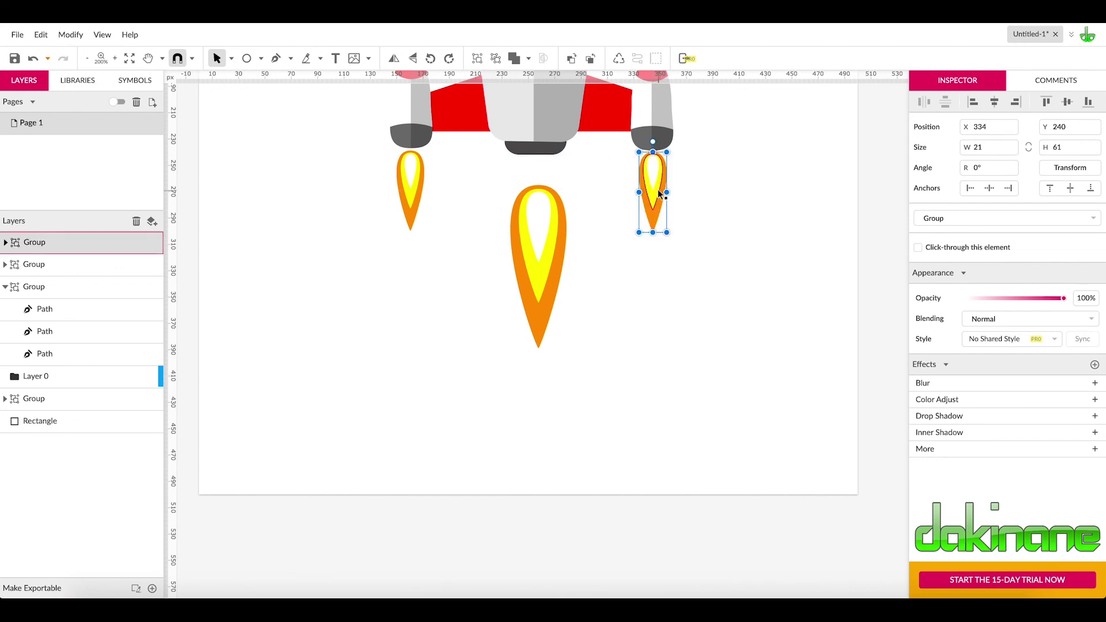
click(545, 256)
drag(544, 255, 541, 224)
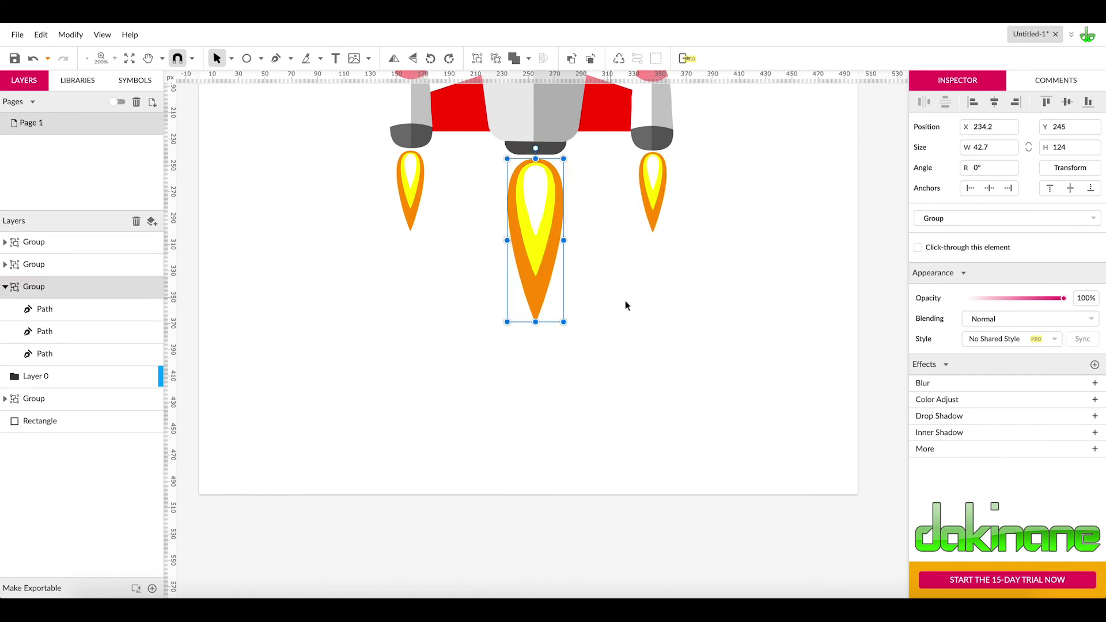
Step: Select the whole rocket with its three flames and move it down to the vertical middle of the page
click(88, 56)
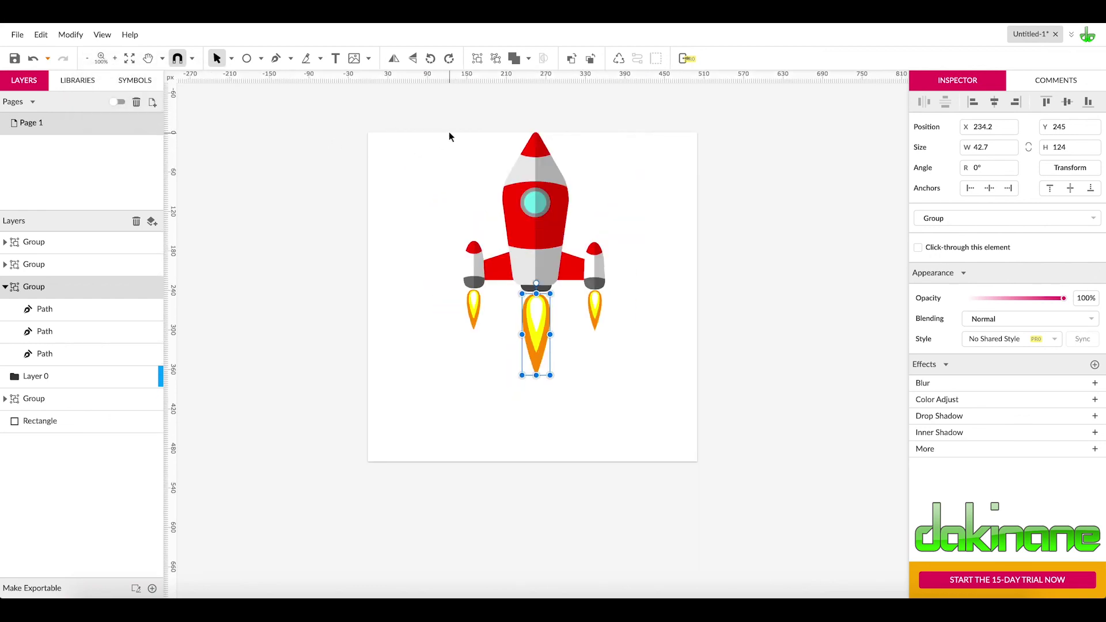
drag(421, 109, 649, 399)
drag(541, 247, 539, 297)
click(665, 305)
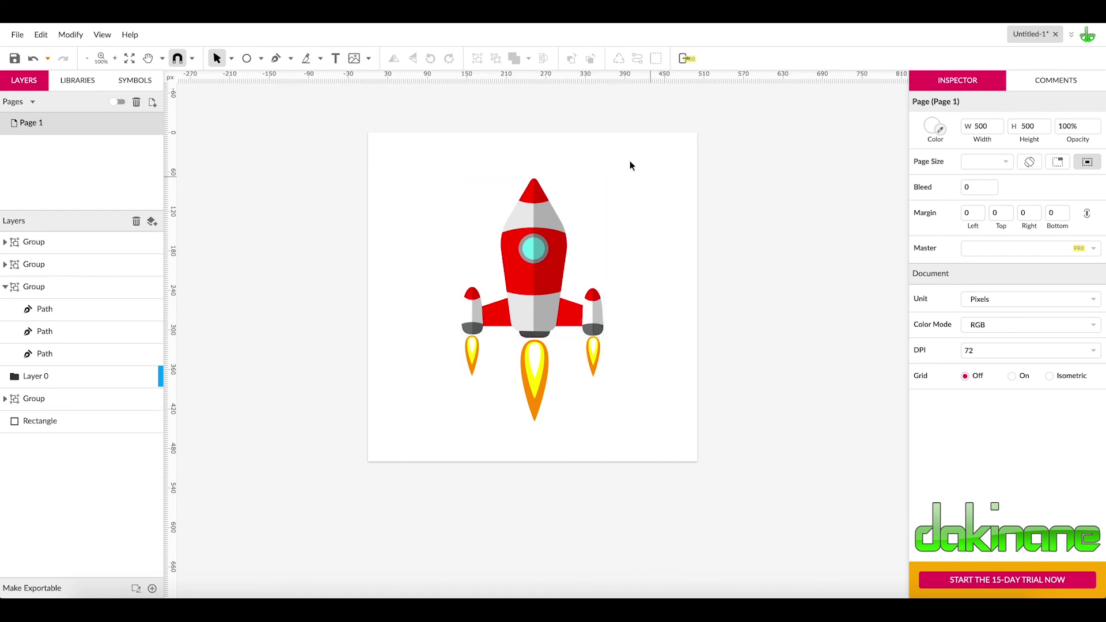
Step: Draw a background rectangle of about 484 × 487 px covering nearly the whole page, with a narrow margin around it
click(261, 59)
click(294, 95)
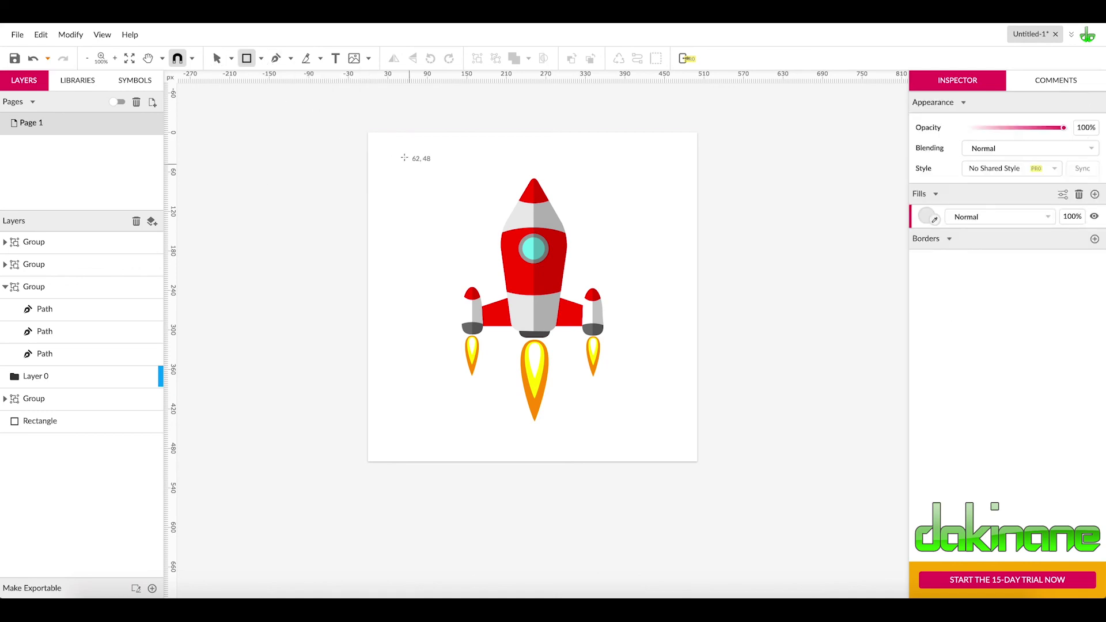
drag(373, 137, 376, 138)
mouse_move(557, 273)
mouse_down()
mouse_move(640, 402)
mouse_move(692, 459)
mouse_up()
Step: Fill the background rectangle with dark blue, RGB 48, 90, 111
click(925, 353)
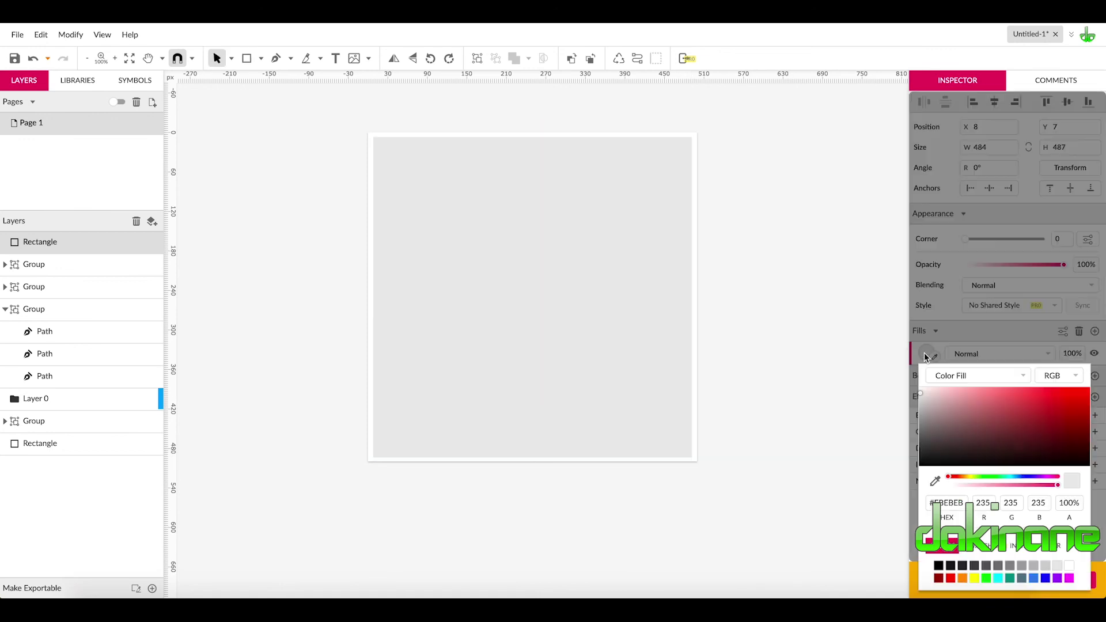
click(1021, 579)
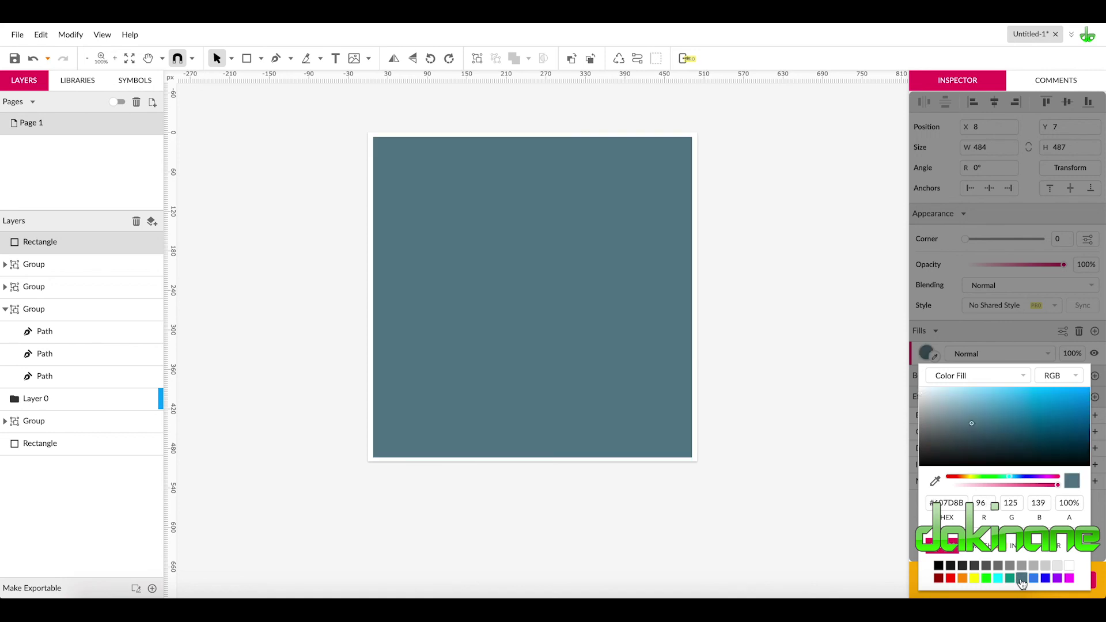
click(1016, 432)
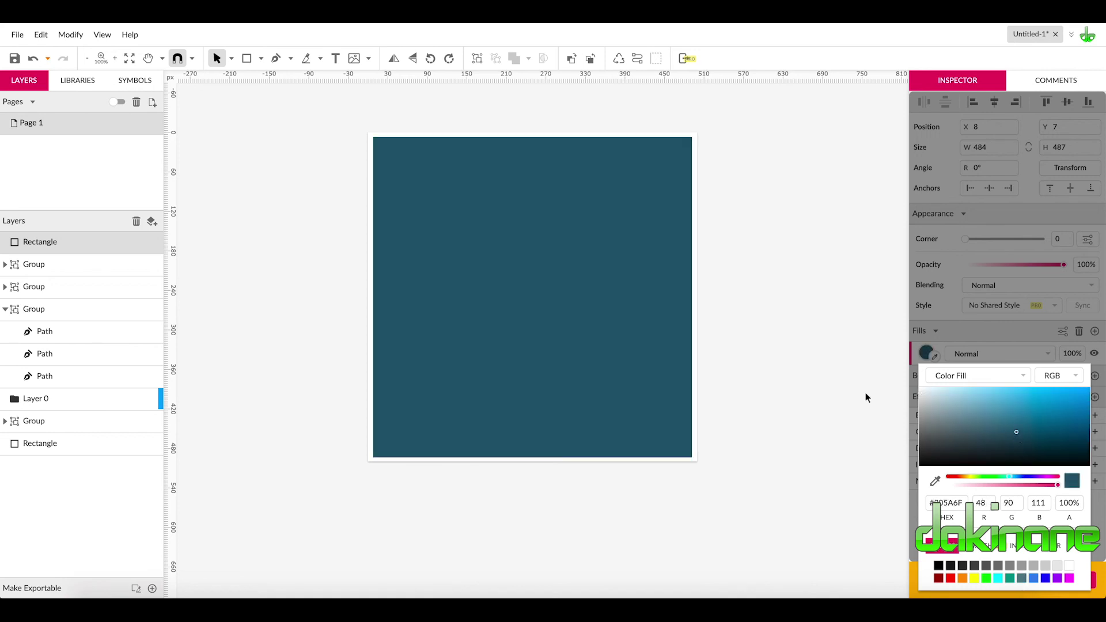
click(490, 277)
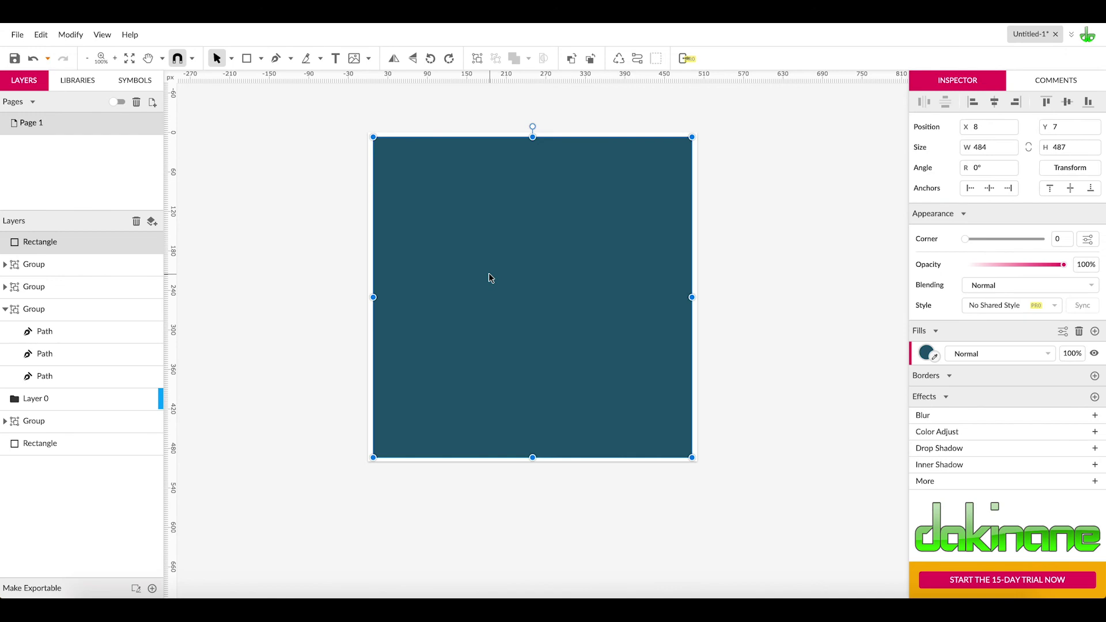
Step: Send the dark blue rectangle backward in the layer order, behind the three flame groups
key(ctrl+bracketleft)
key(ctrl+bracketleft)
key(ctrl+bracketleft)
key(ctrl+bracketleft)
key(ctrl+bracketleft)
key(ctrl+bracketleft)
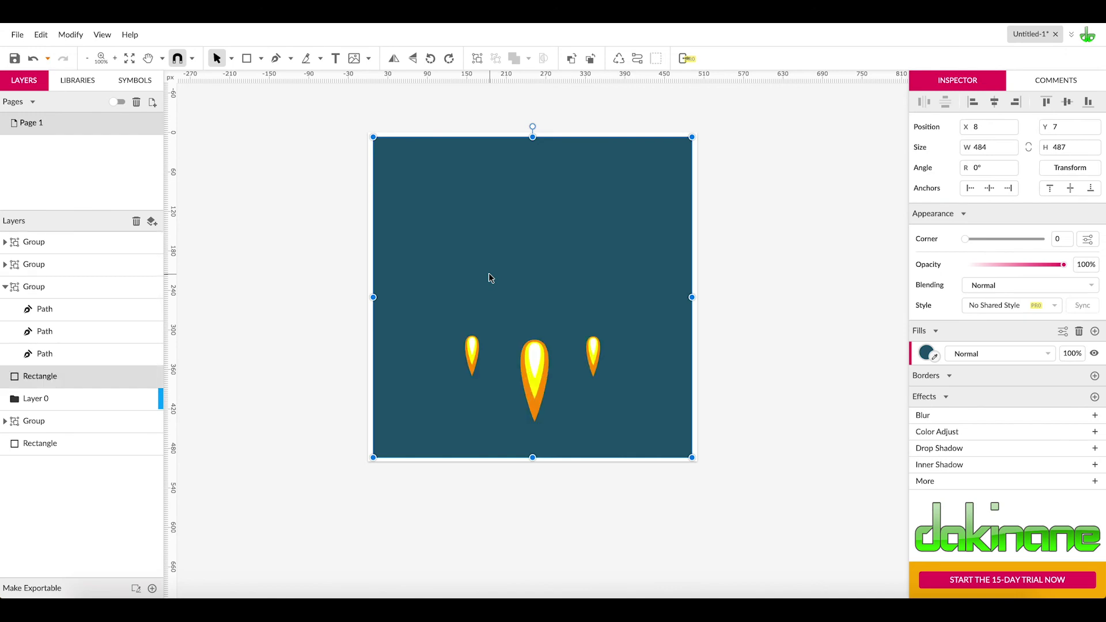